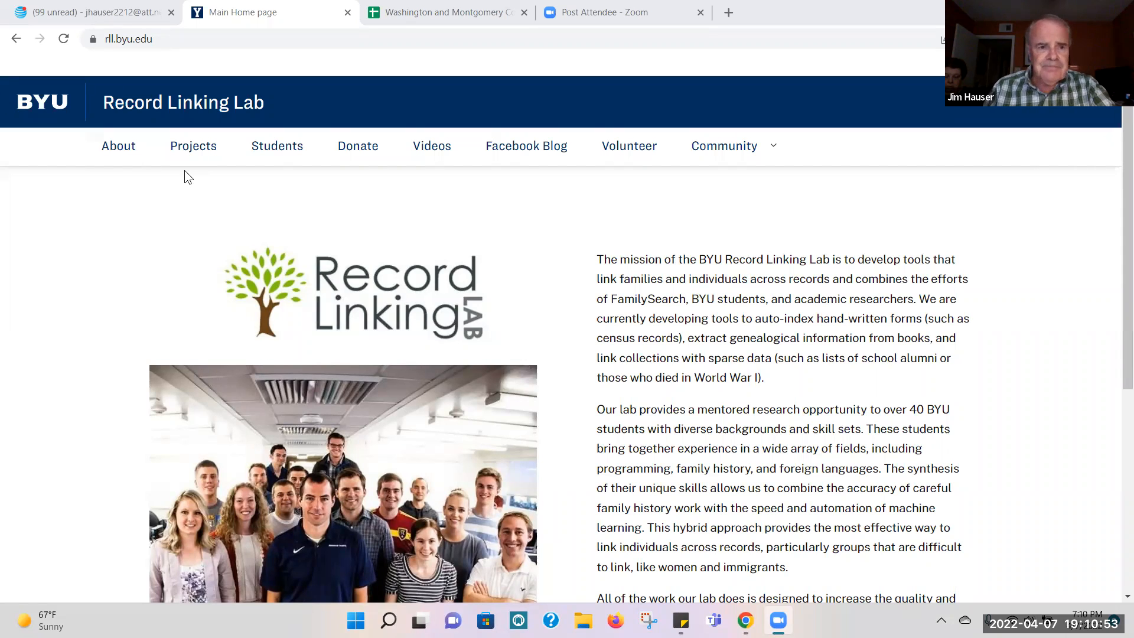
Step: Open the Record Linking Lab's About page and look through the current project descriptions on its Projects page
click(125, 152)
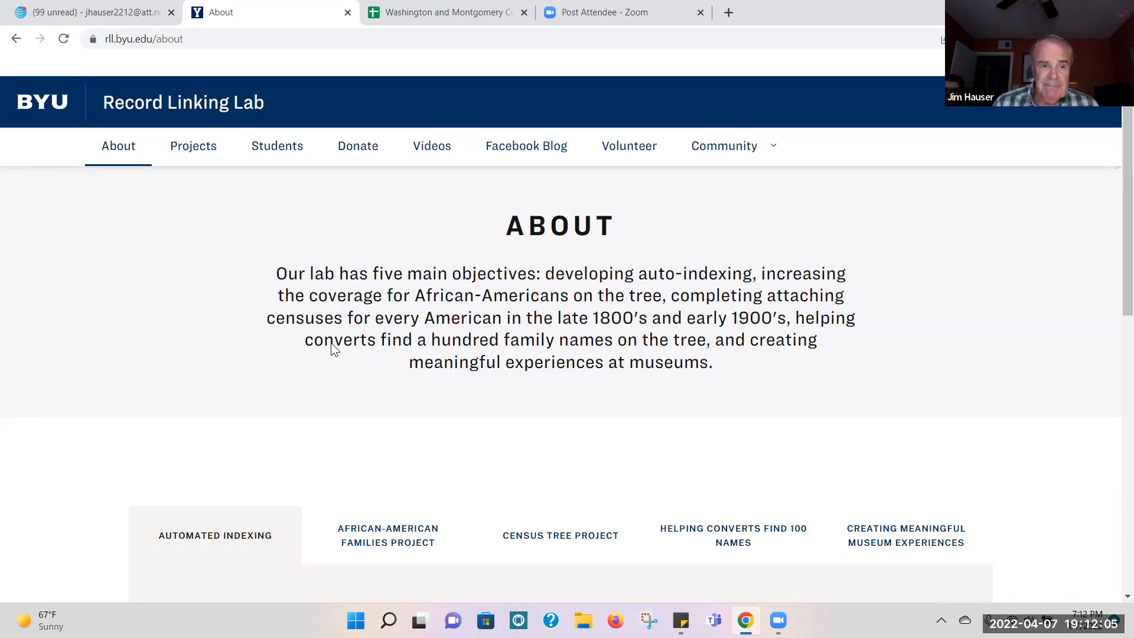
click(197, 149)
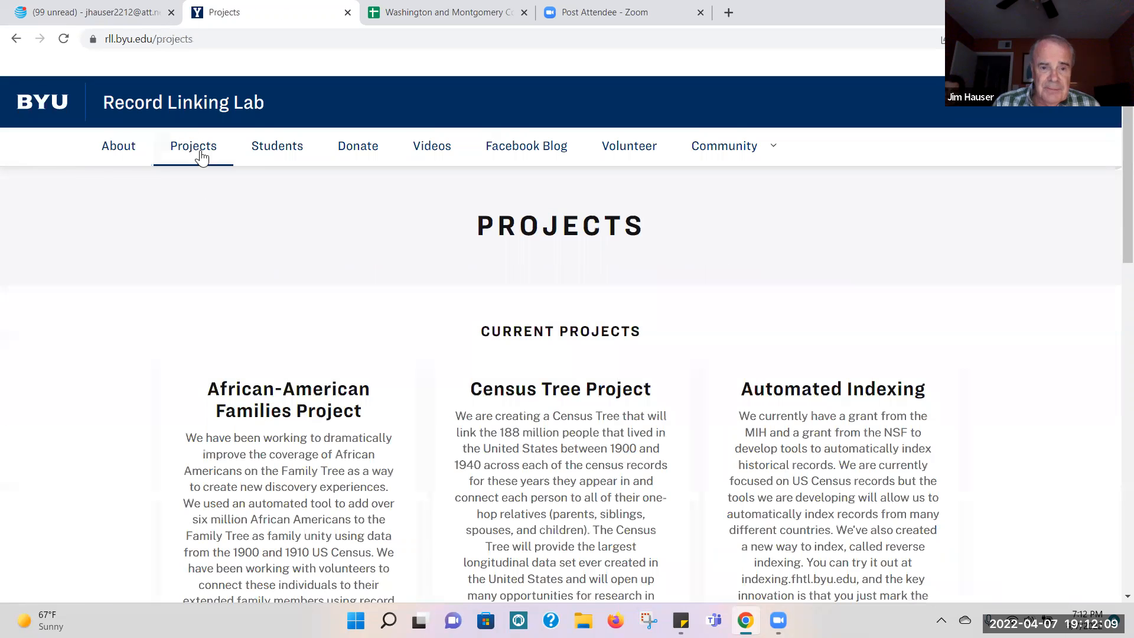
drag(1118, 153, 1118, 240)
scroll(1118, 268, down, 2)
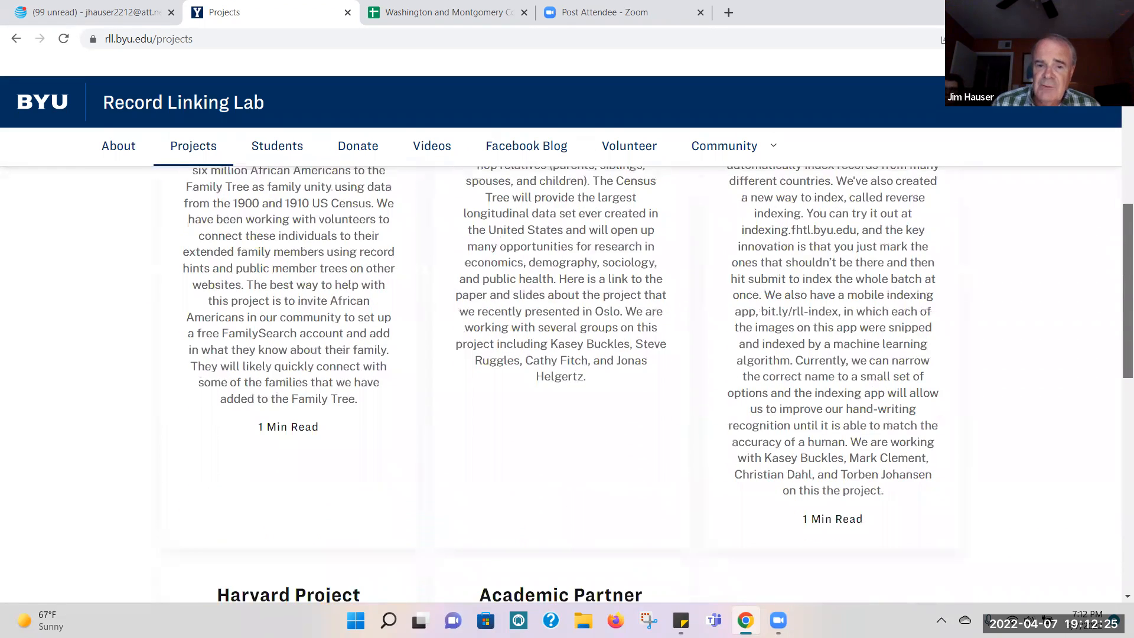
scroll(1118, 269, up, 2)
scroll(567, 384, up, 2)
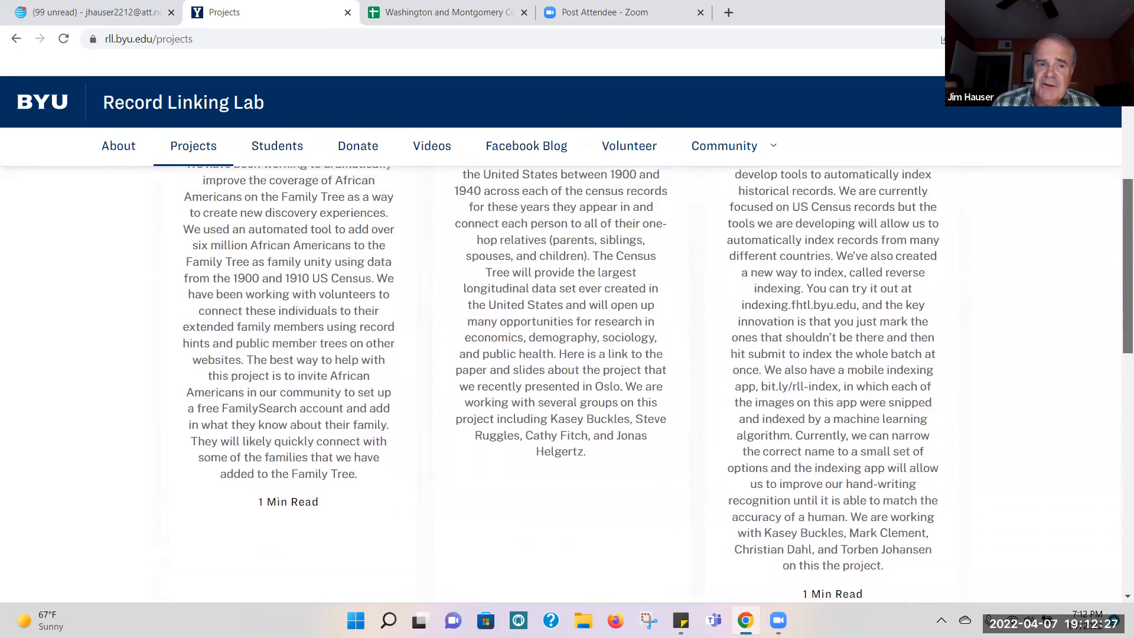
scroll(567, 384, up, 1)
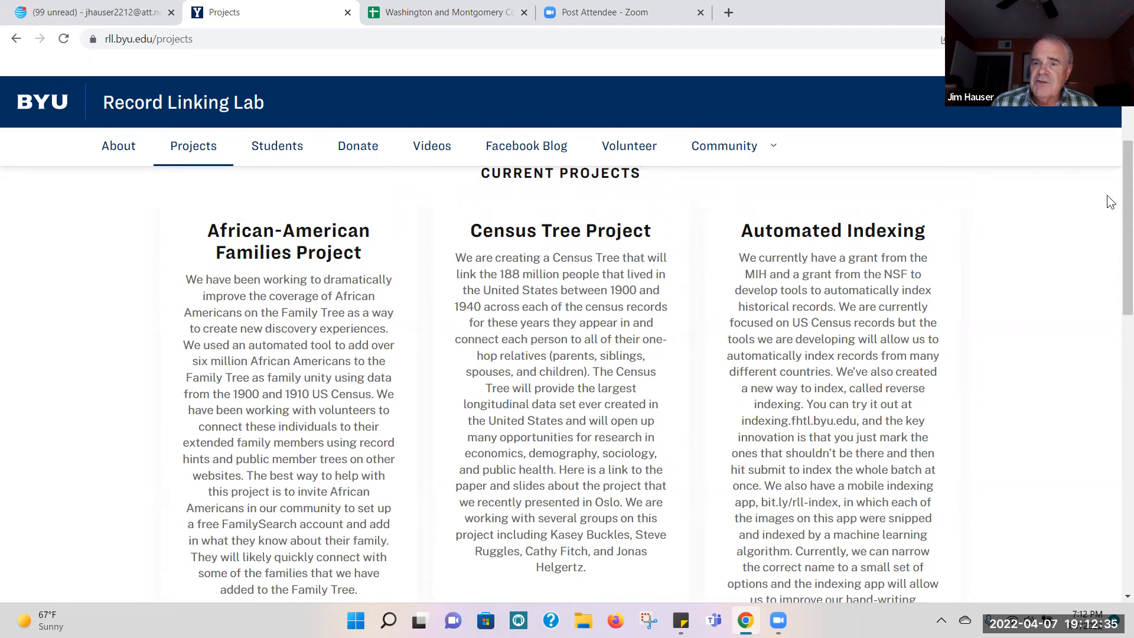
drag(1127, 171, 1126, 349)
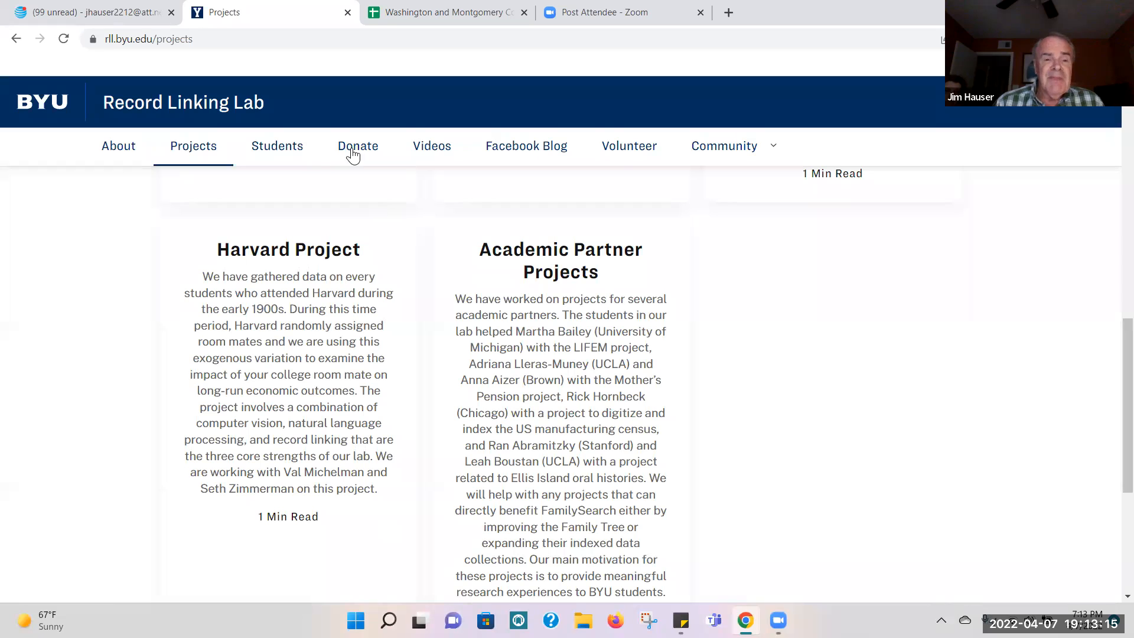
Step: View the Family History on Your Phone introduction and the featured videos on the Videos page
click(422, 154)
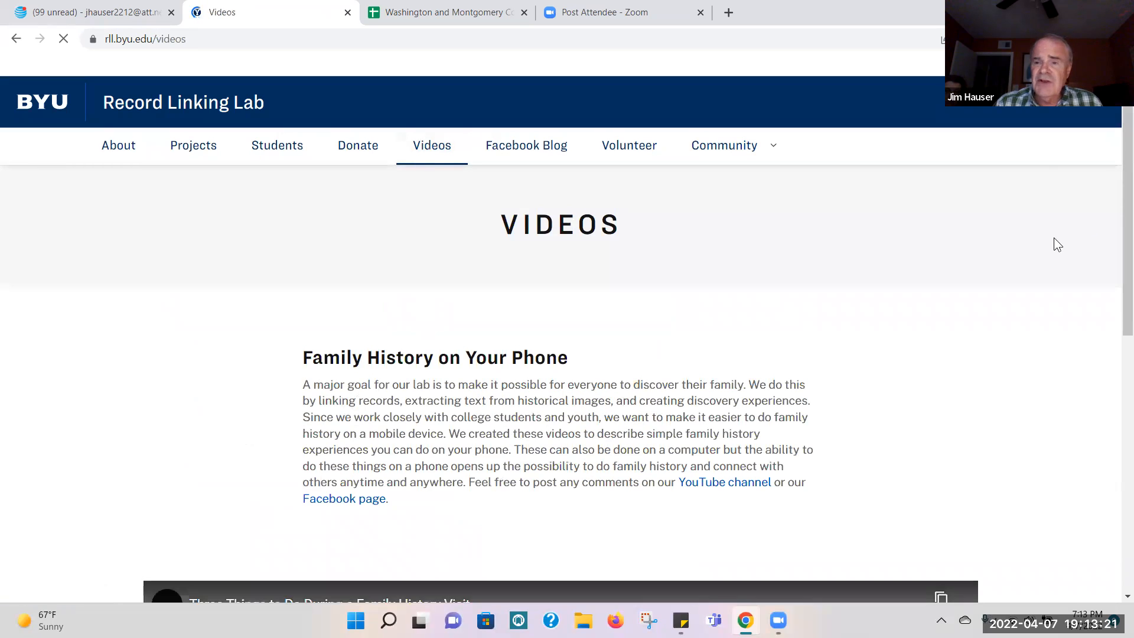
scroll(1118, 218, down, 2)
scroll(1118, 217, down, 3)
scroll(560, 384, down, 3)
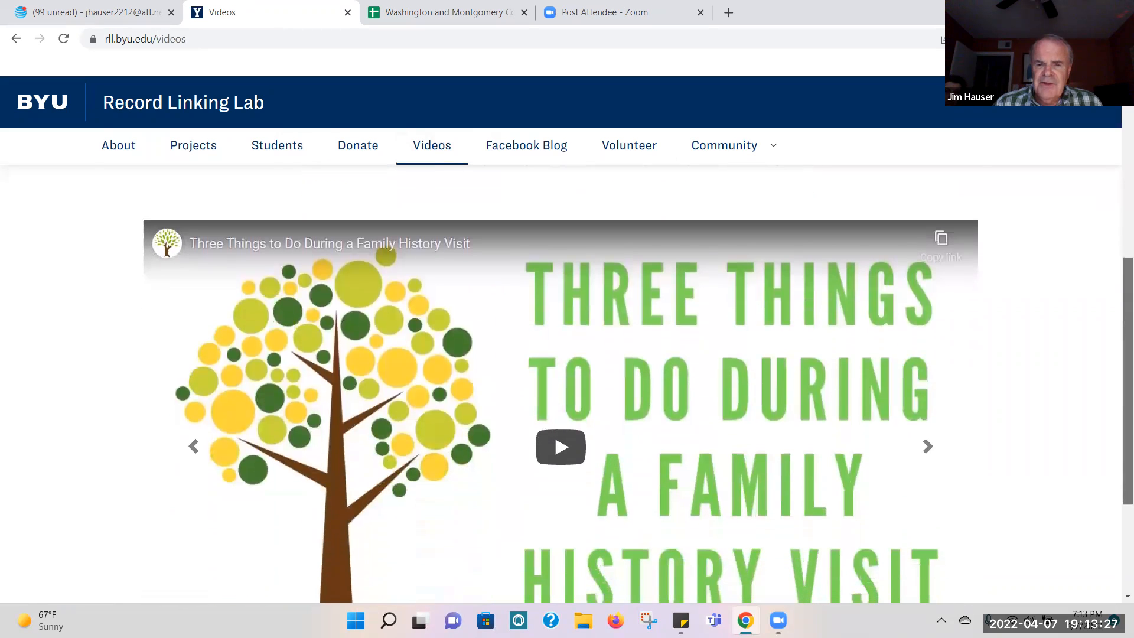
scroll(560, 384, down, 5)
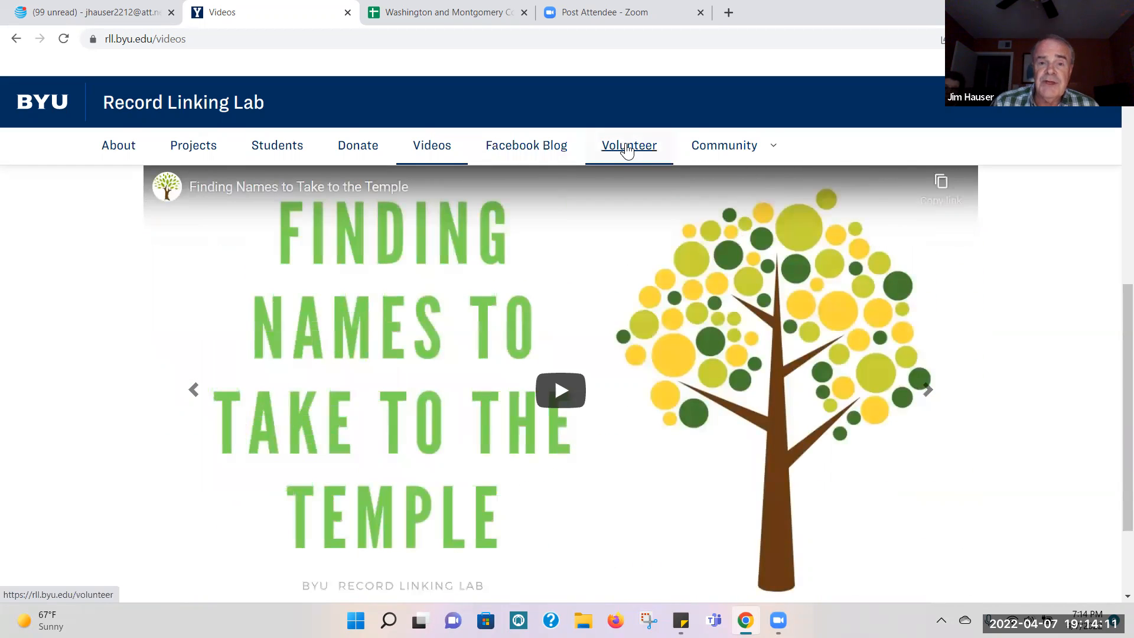
Step: View the volunteer opportunities offered on the Volunteer page, including Customized Record Hints, Reverse Indexing and the 5-a-Day Project
click(627, 148)
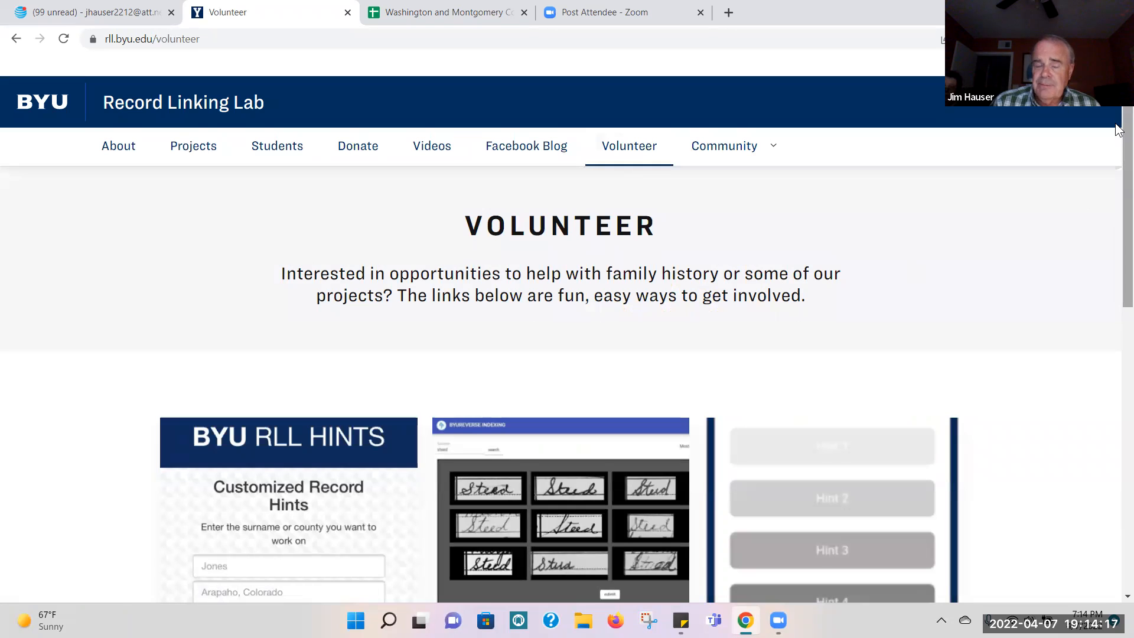
drag(1118, 129, 1125, 182)
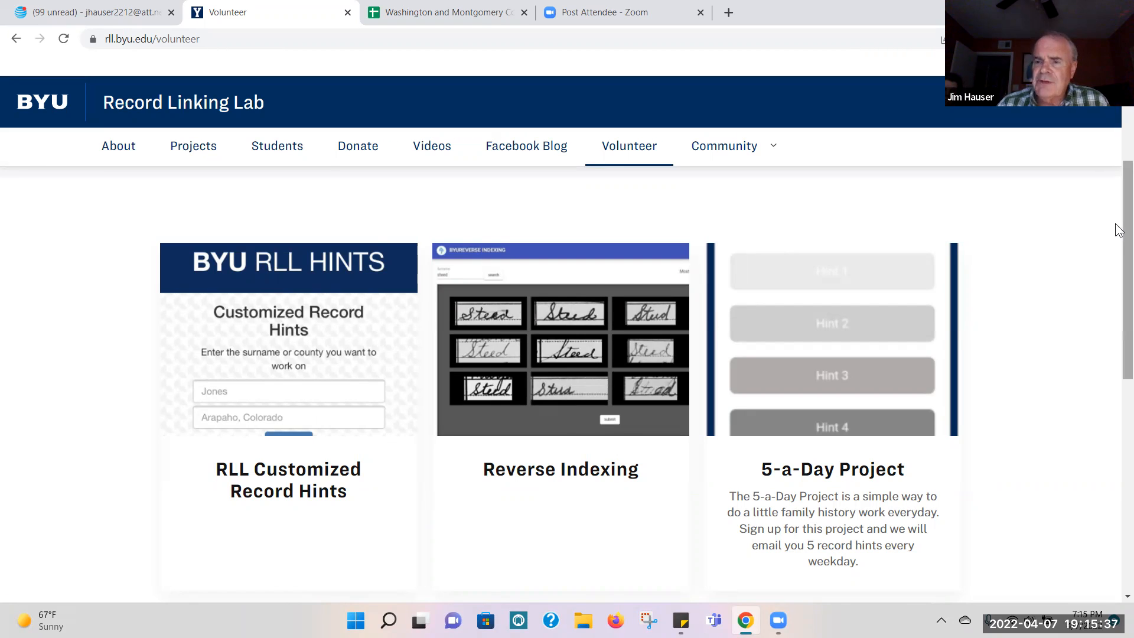
scroll(1118, 234, down, 1)
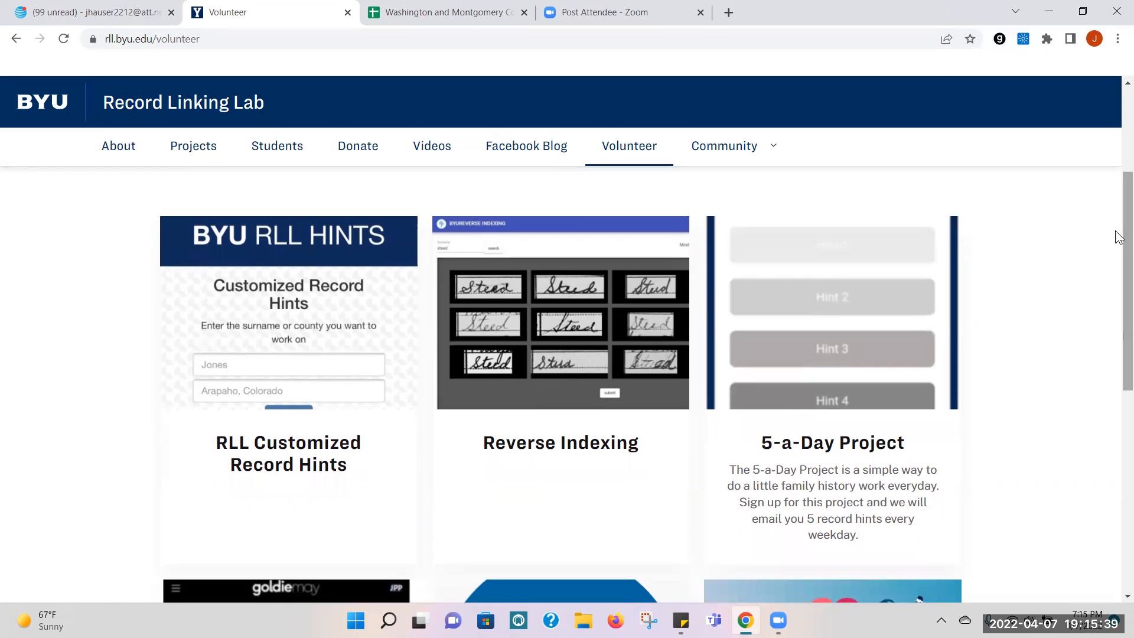
Step: Open the Reverse Indexing project and submit the displayed batch of handwritten surname images without marking any as wrong
click(565, 328)
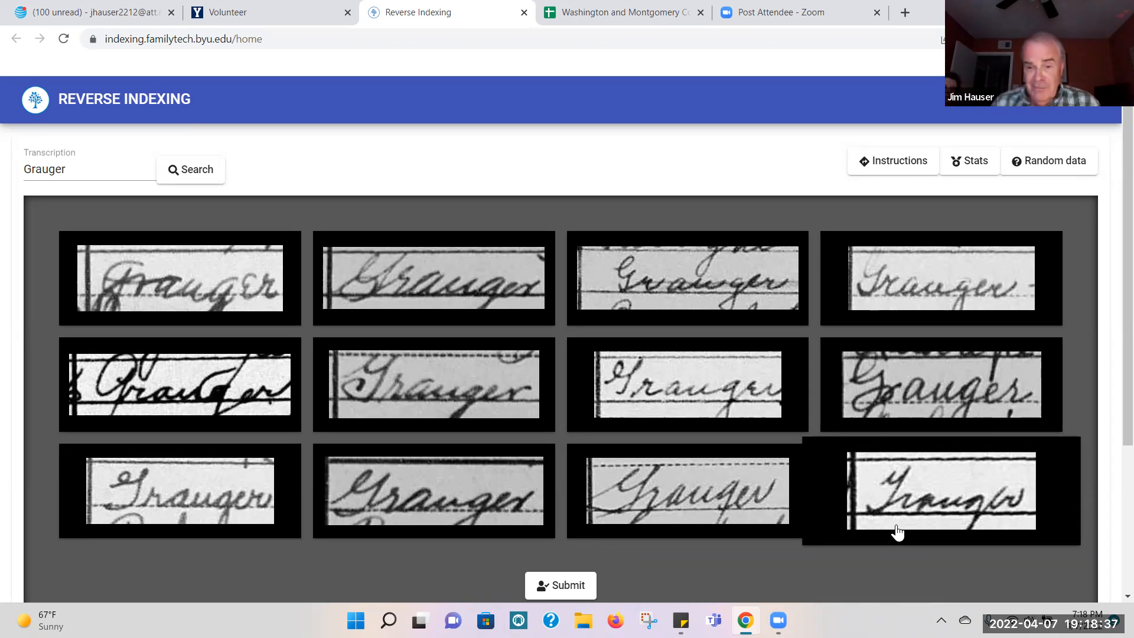
click(555, 589)
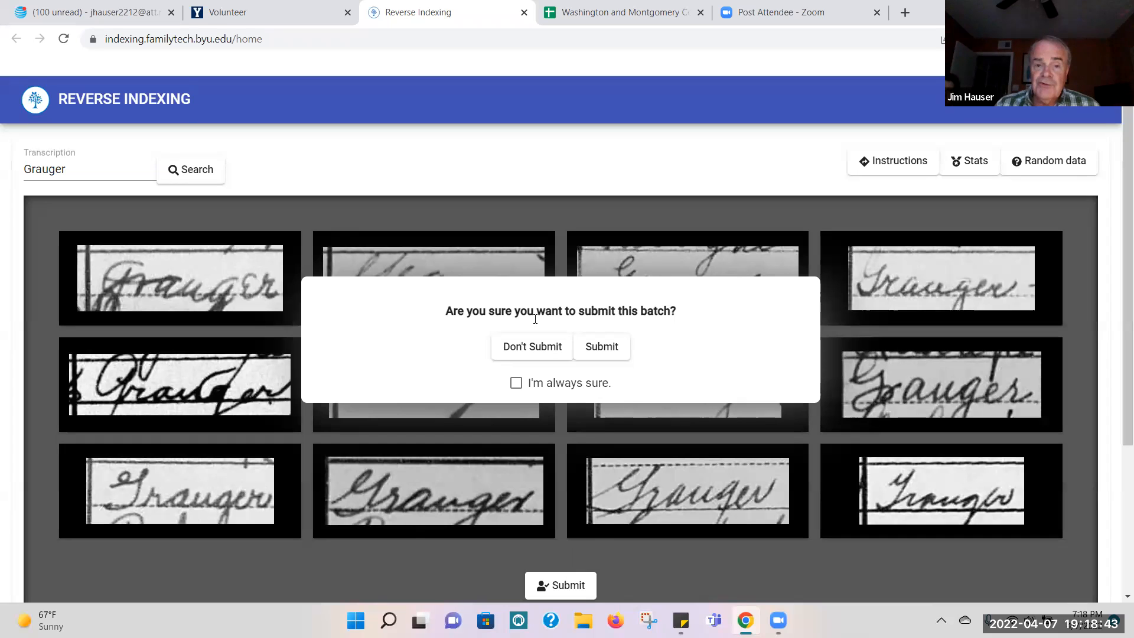
click(602, 348)
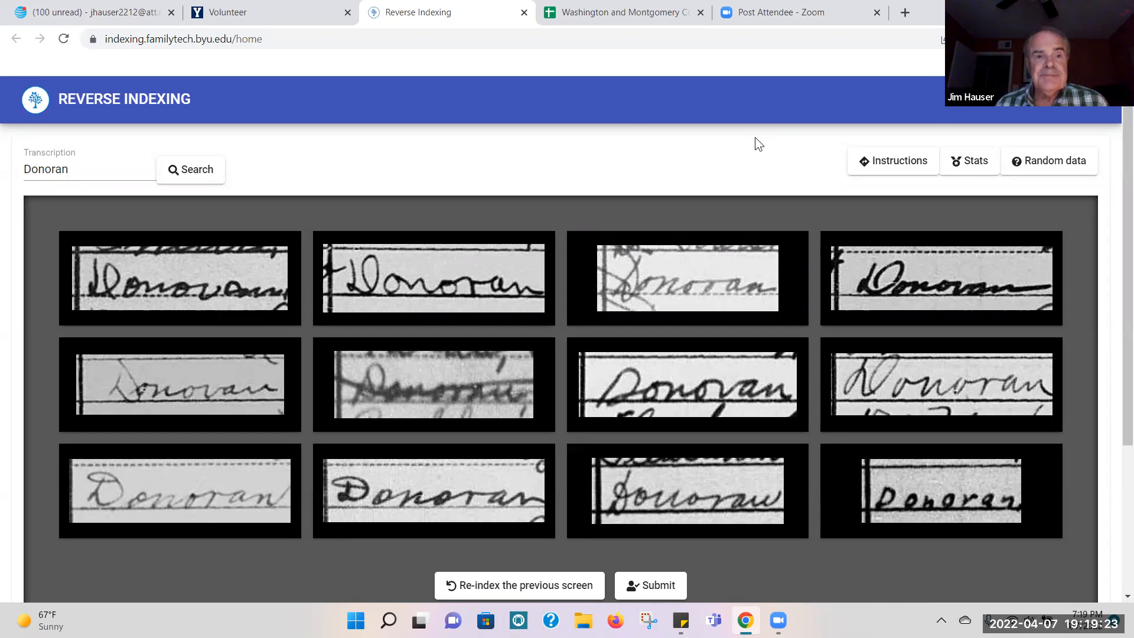
Step: Switch to Yahoo Mail and open Hint 1 from the email titled The 5-a-Day Project
click(281, 26)
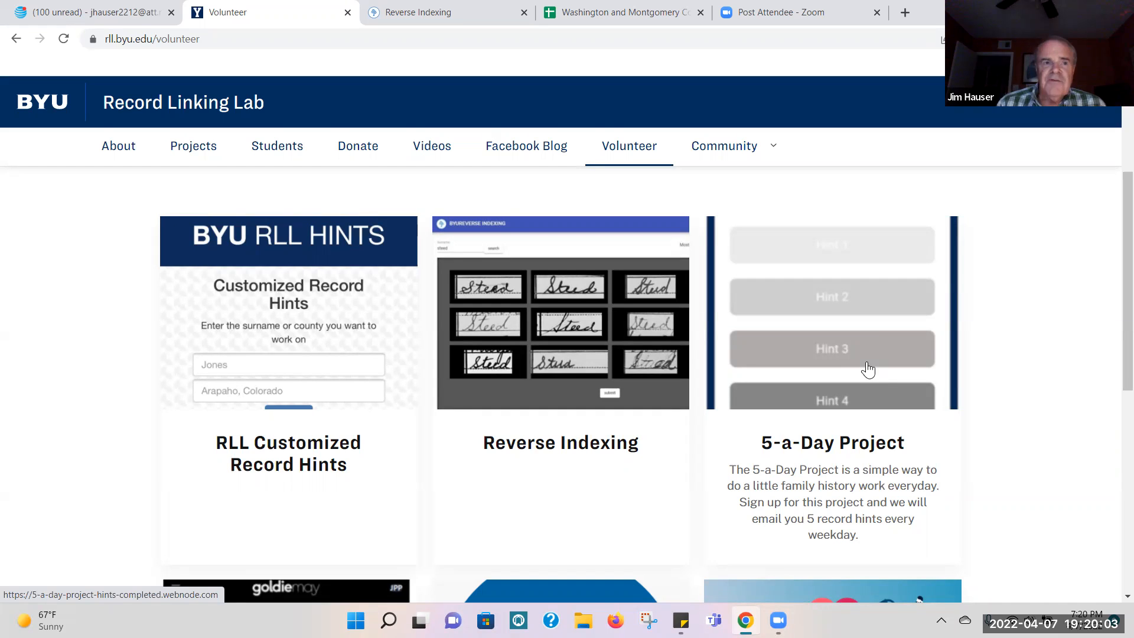
click(77, 18)
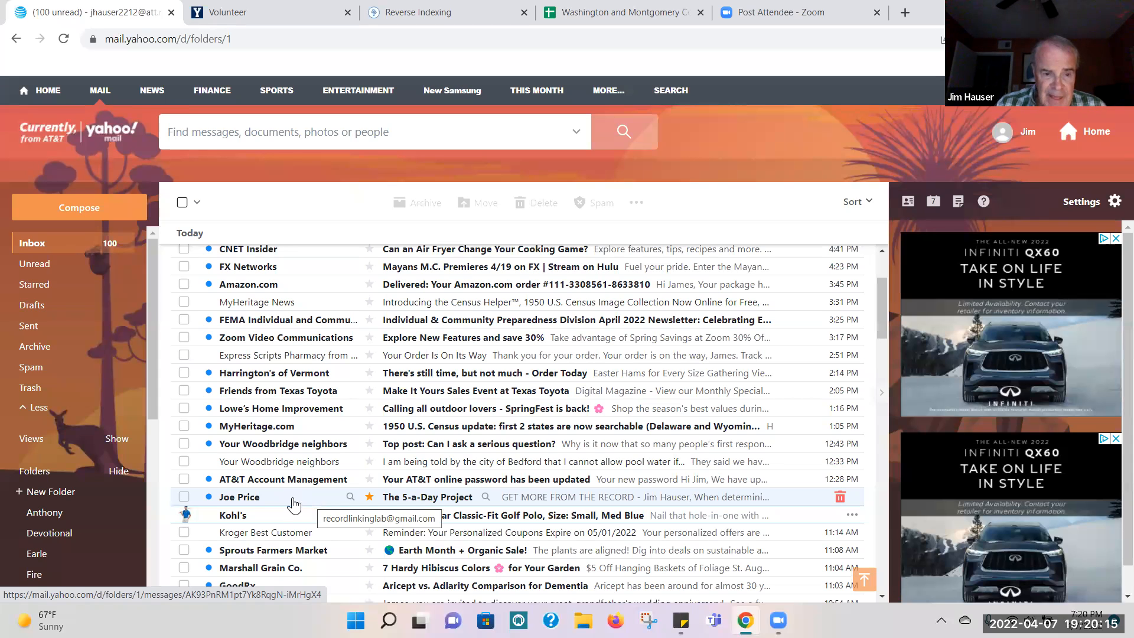
click(417, 498)
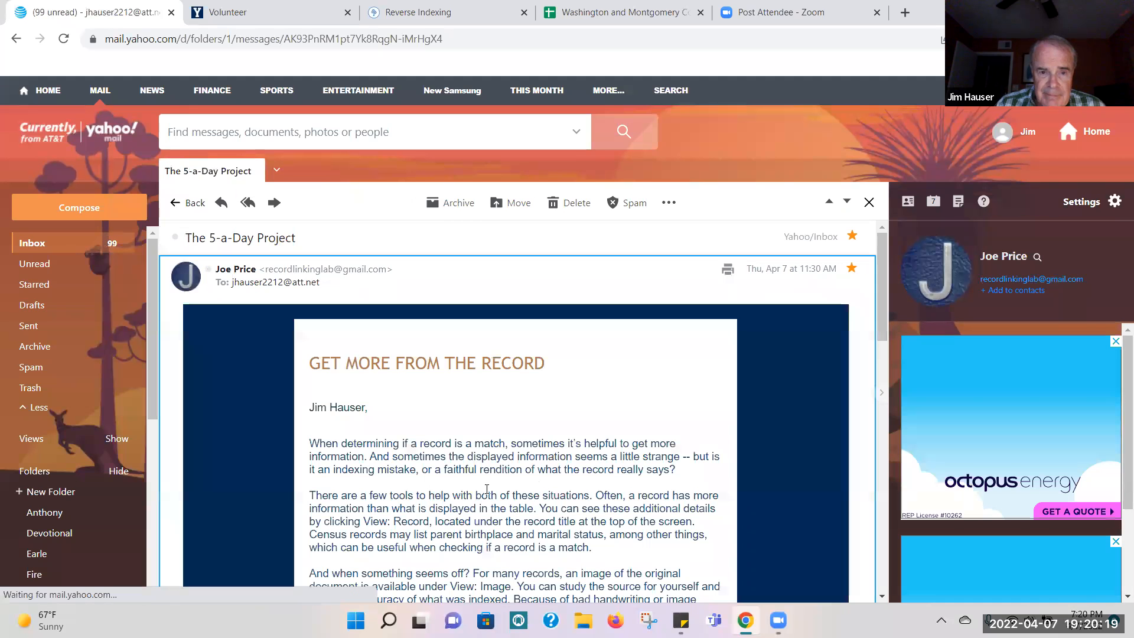
drag(879, 260, 874, 372)
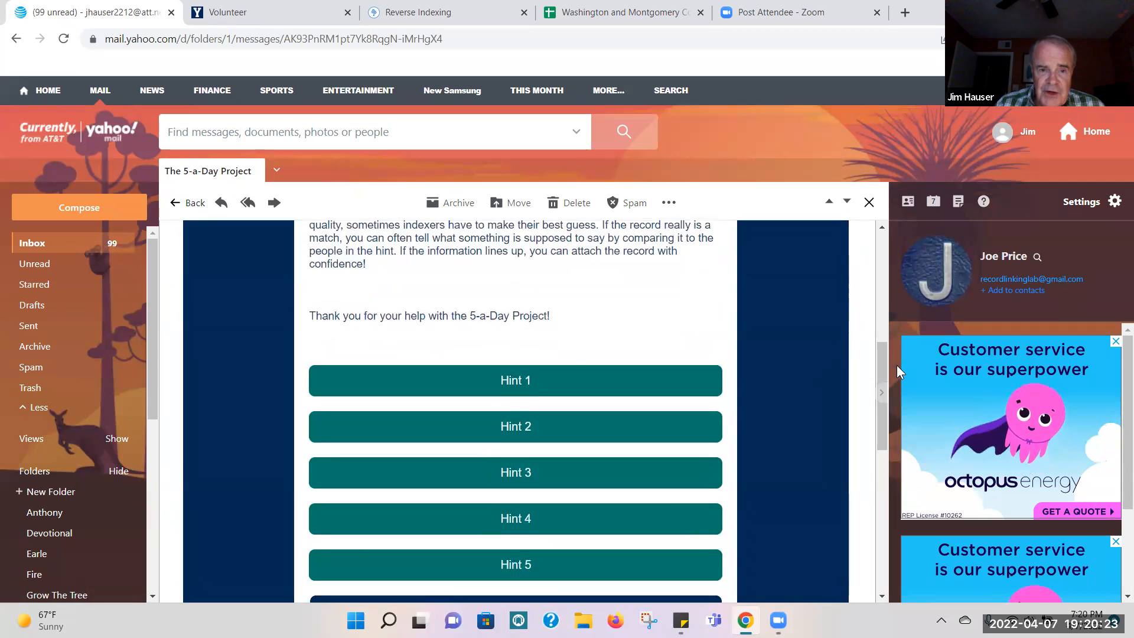
click(491, 388)
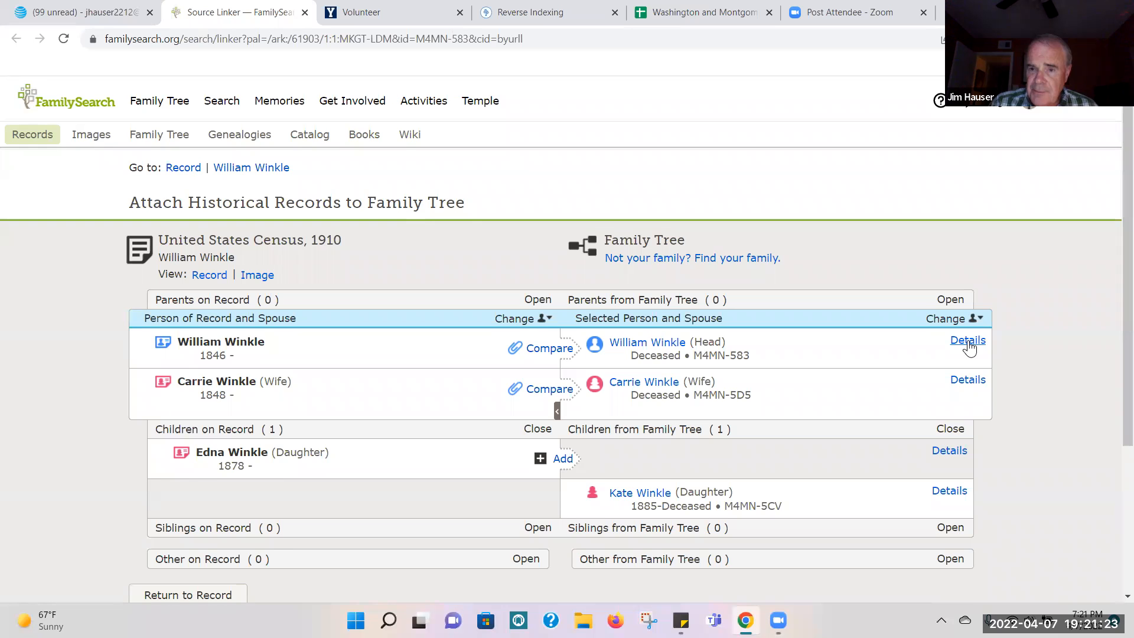
Step: Show the details of the household head, his wife and the Family Tree daughter in the 1910 census comparison
click(967, 341)
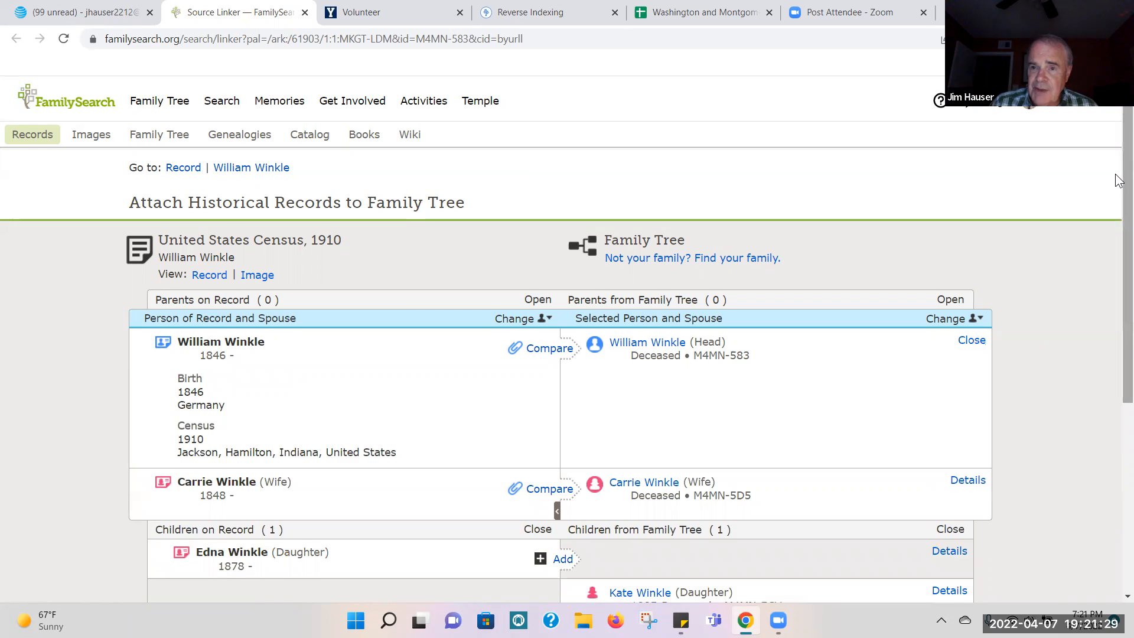
scroll(567, 354, down, 3)
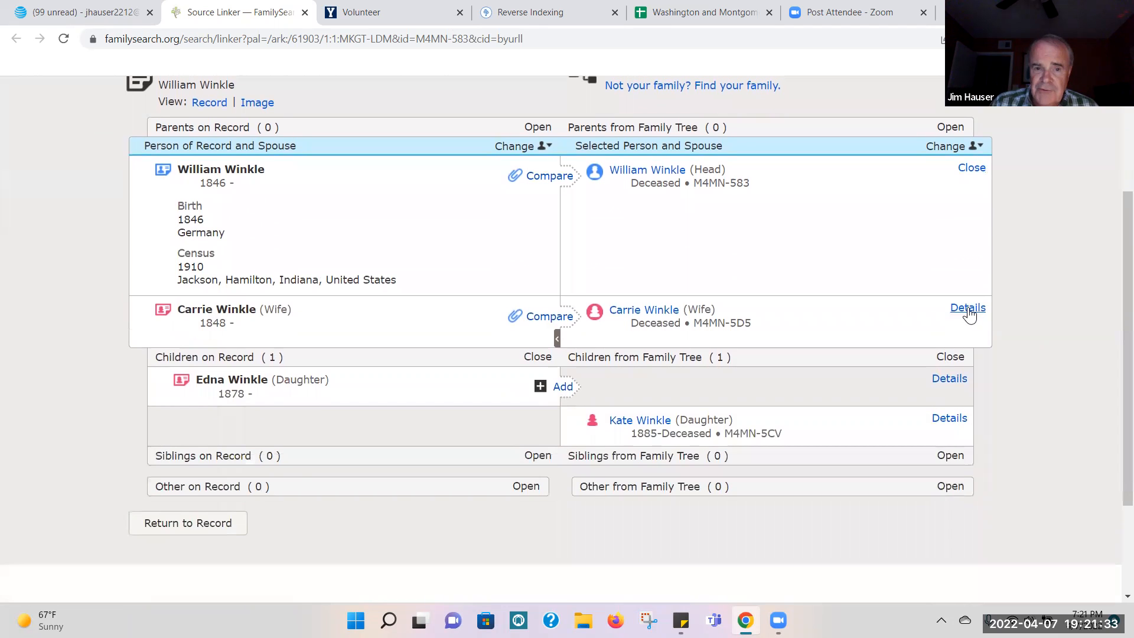
click(968, 309)
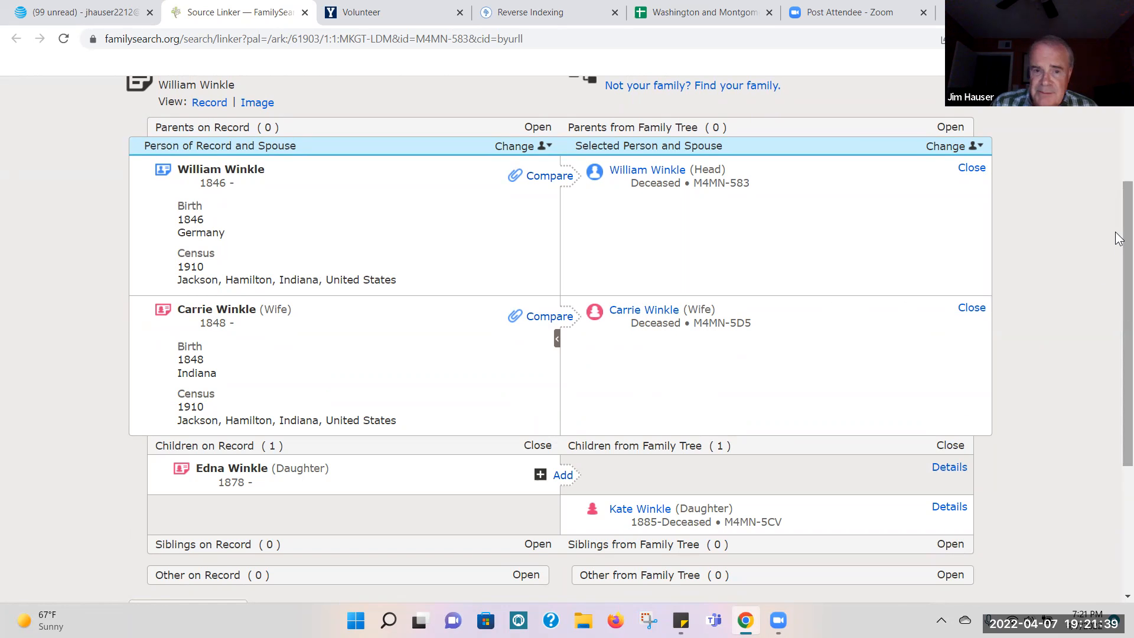
drag(1118, 238, 1073, 339)
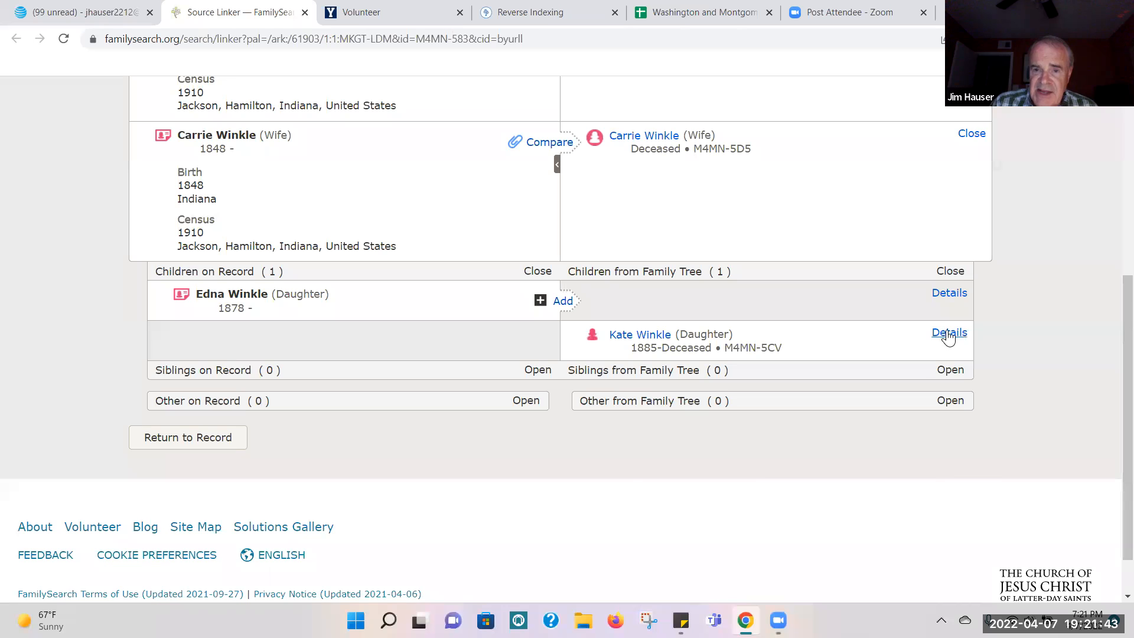
click(948, 333)
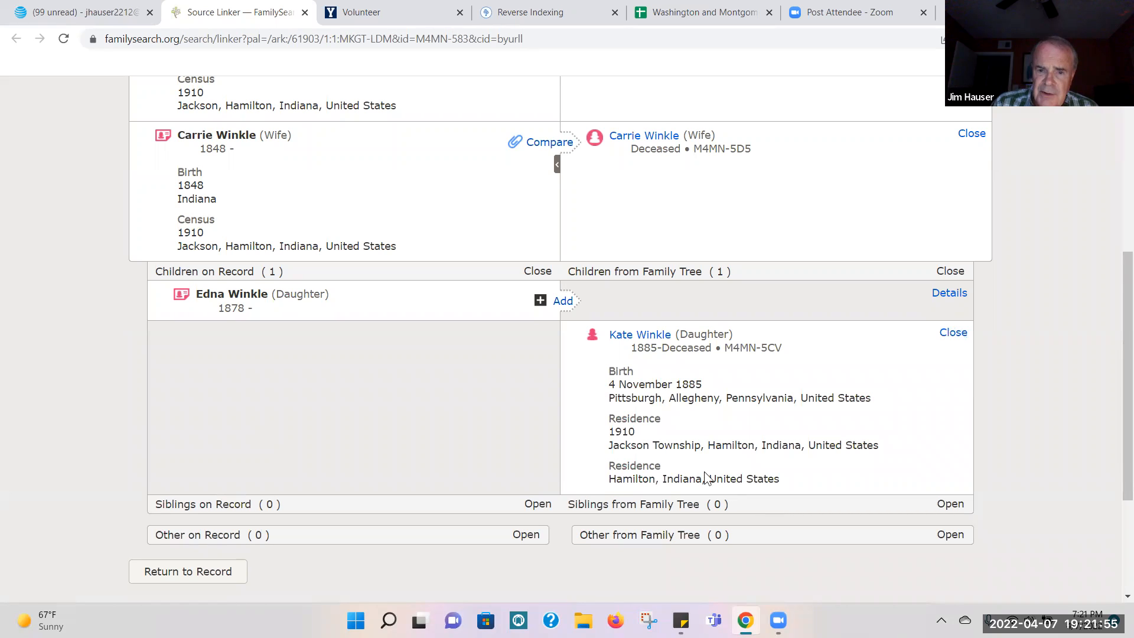
Step: Compare the 1910 census household's births, residences and children with the Family Tree entries, and close the source linker
drag(1119, 430, 1124, 309)
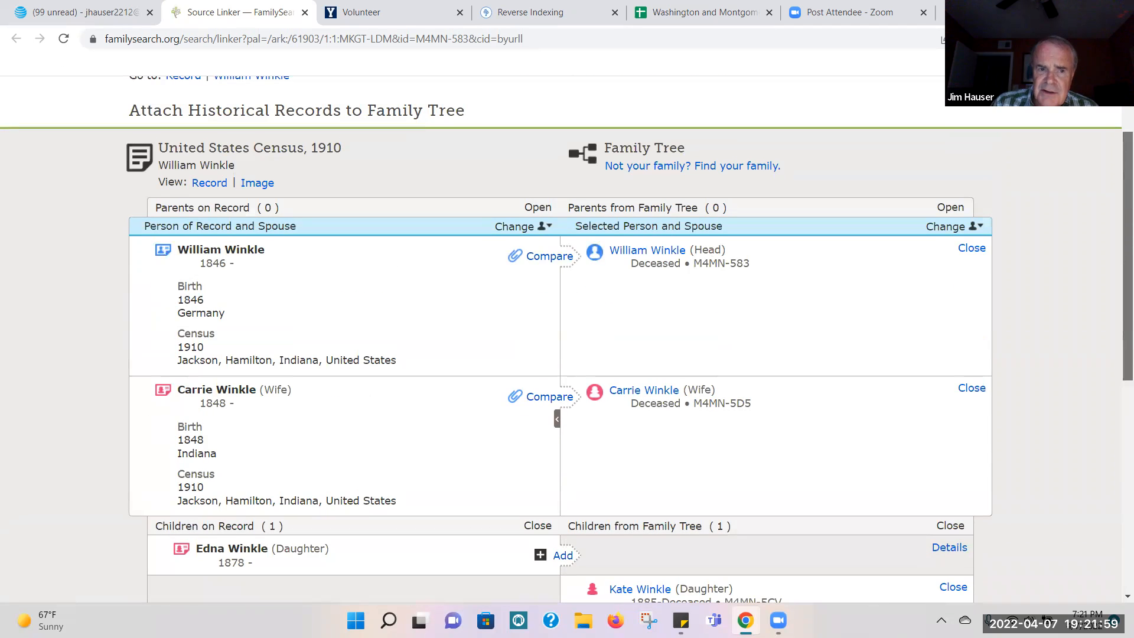
scroll(567, 354, down, 4)
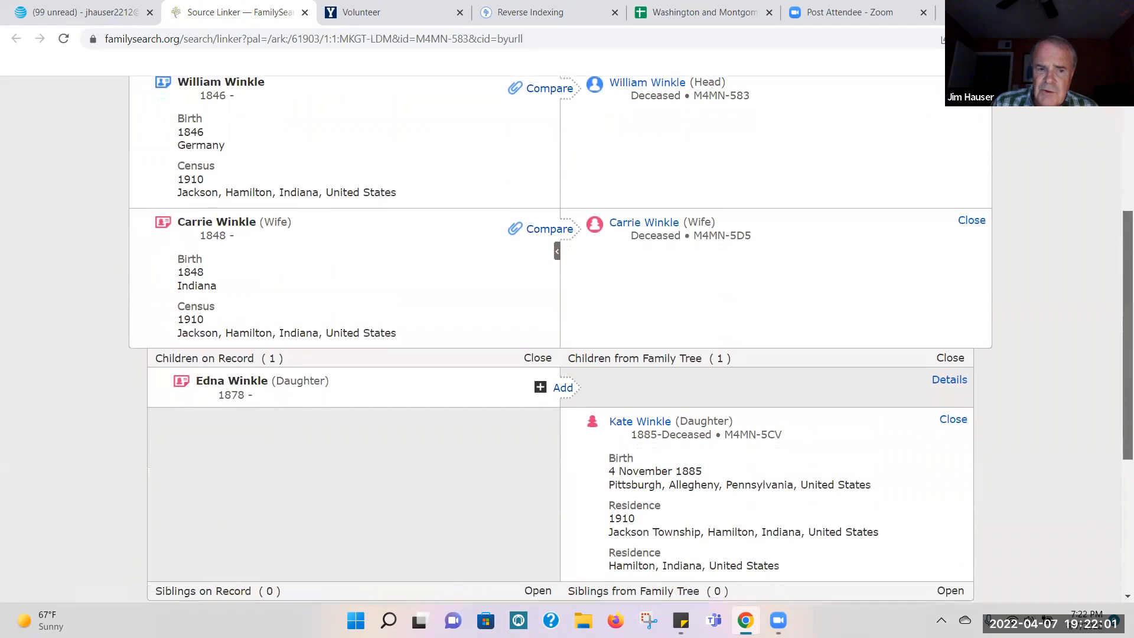
drag(1128, 365, 1127, 335)
scroll(567, 354, up, 2)
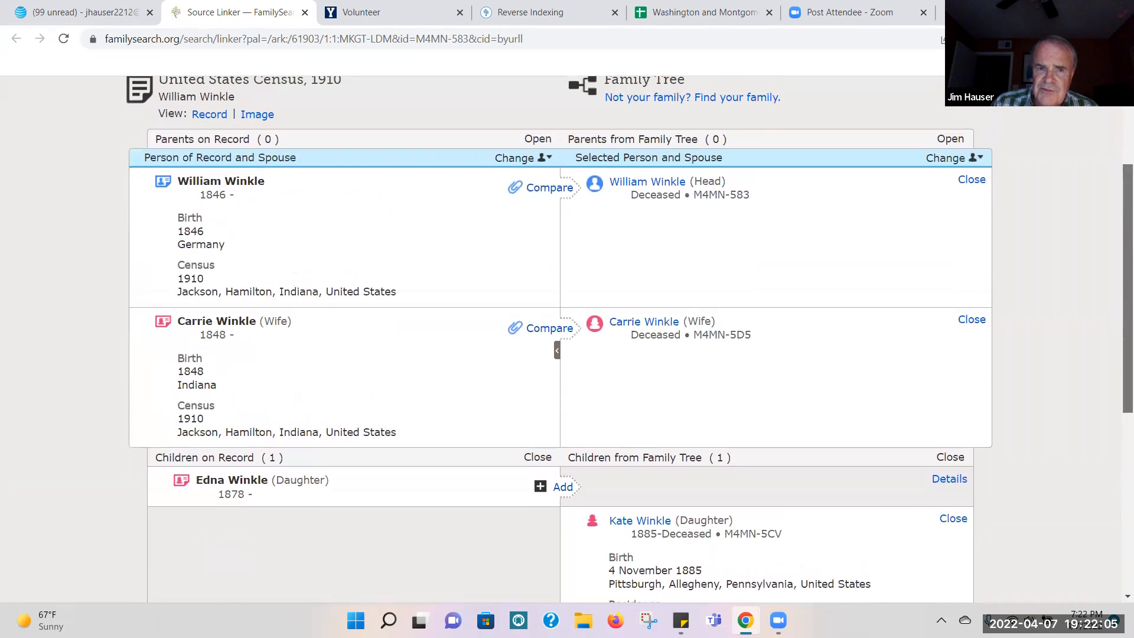
scroll(567, 354, down, 3)
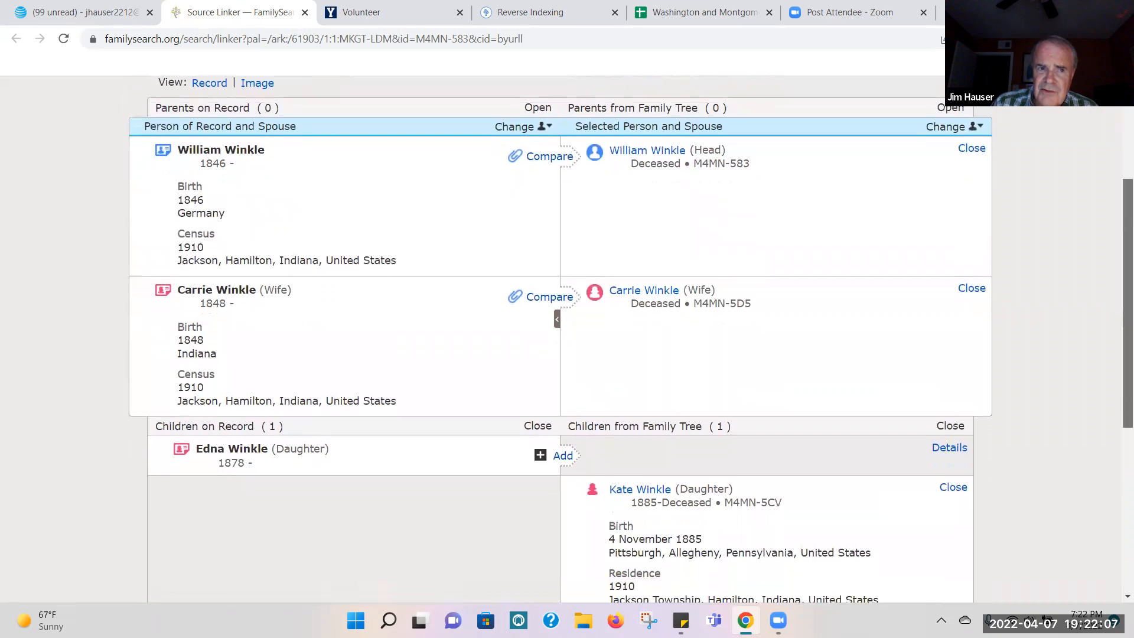
scroll(567, 354, down, 1)
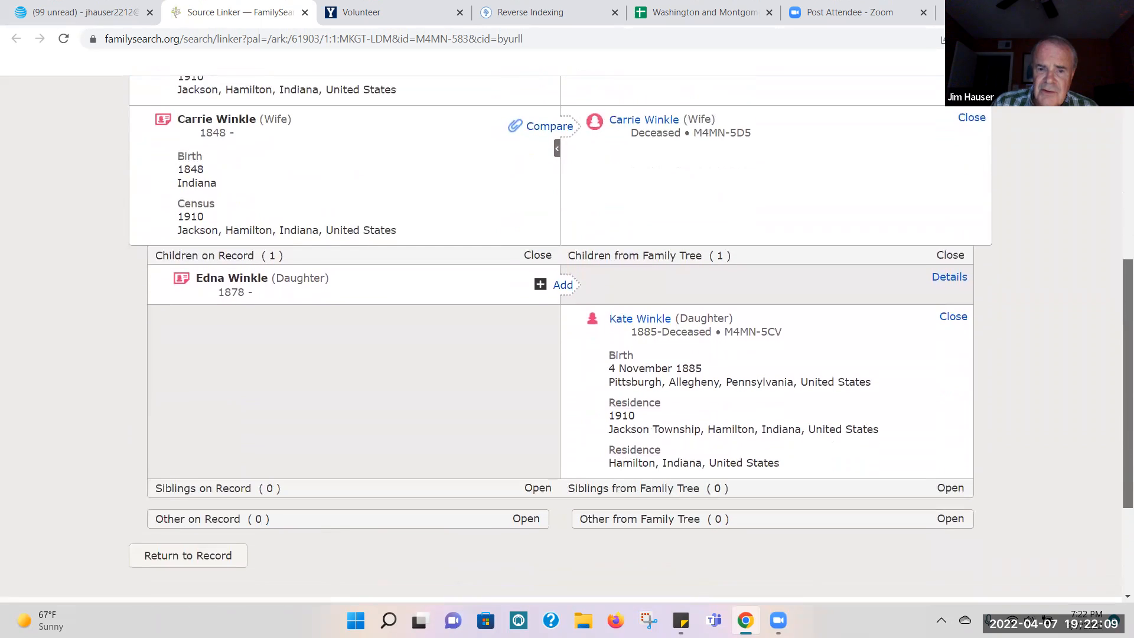
scroll(567, 354, up, 3)
scroll(567, 355, up, 1)
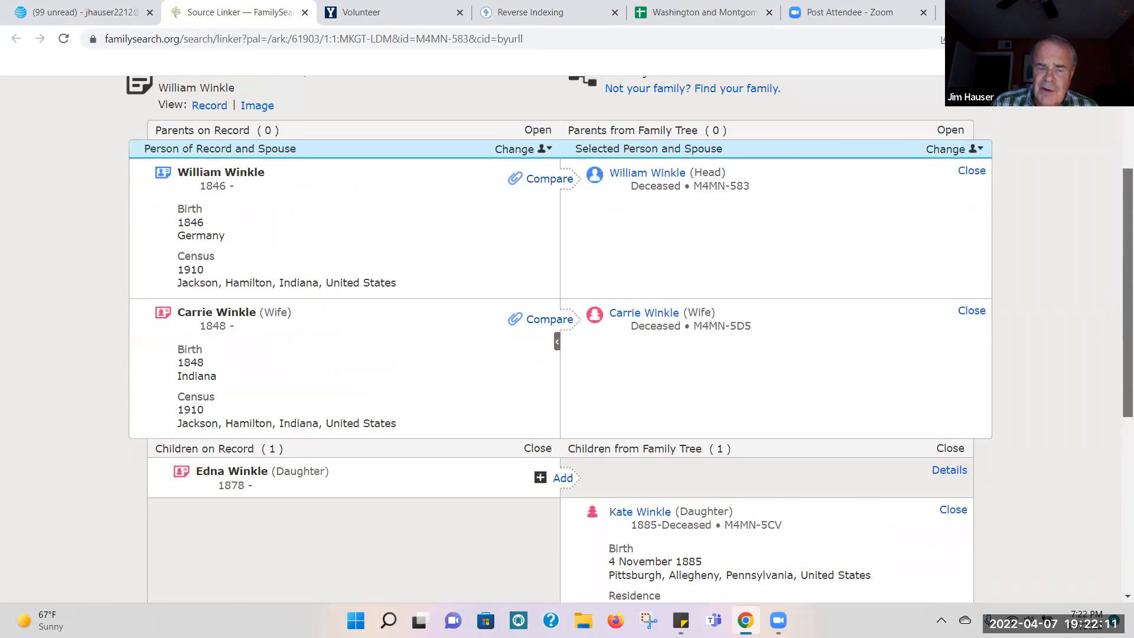
scroll(567, 355, down, 2)
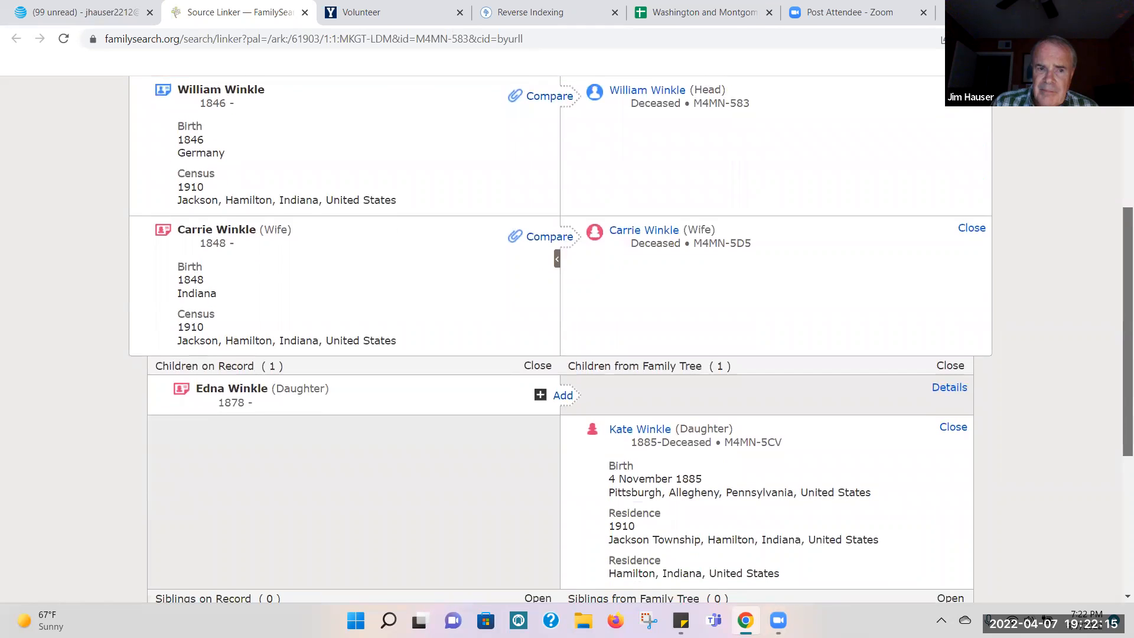
scroll(567, 355, down, 1)
scroll(581, 252, down, 1)
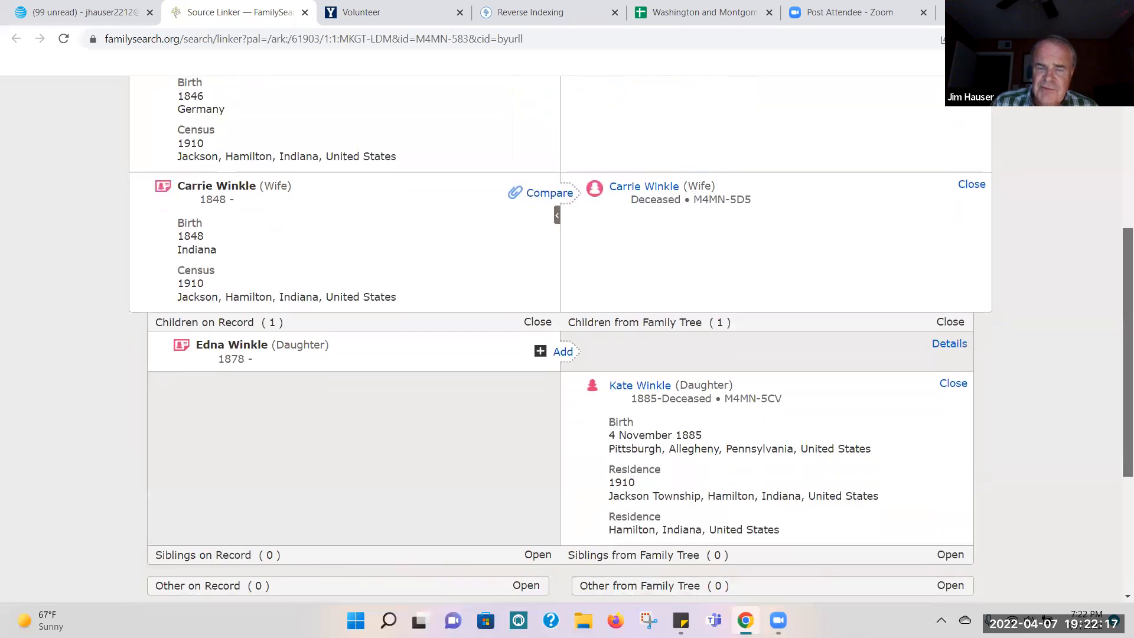
scroll(580, 253, up, 2)
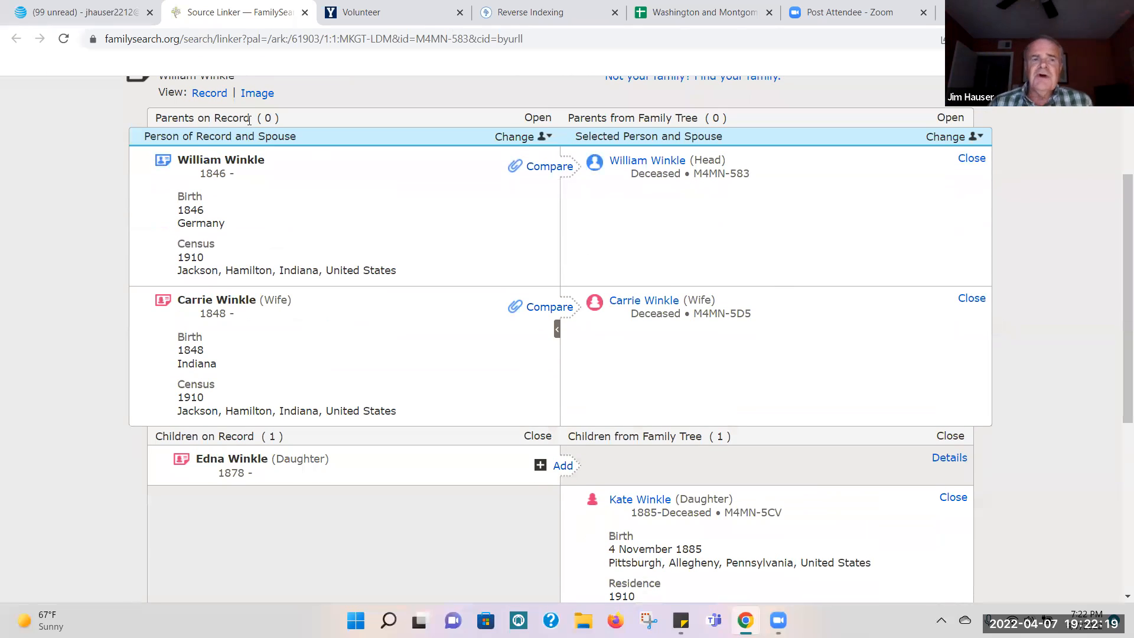
click(304, 13)
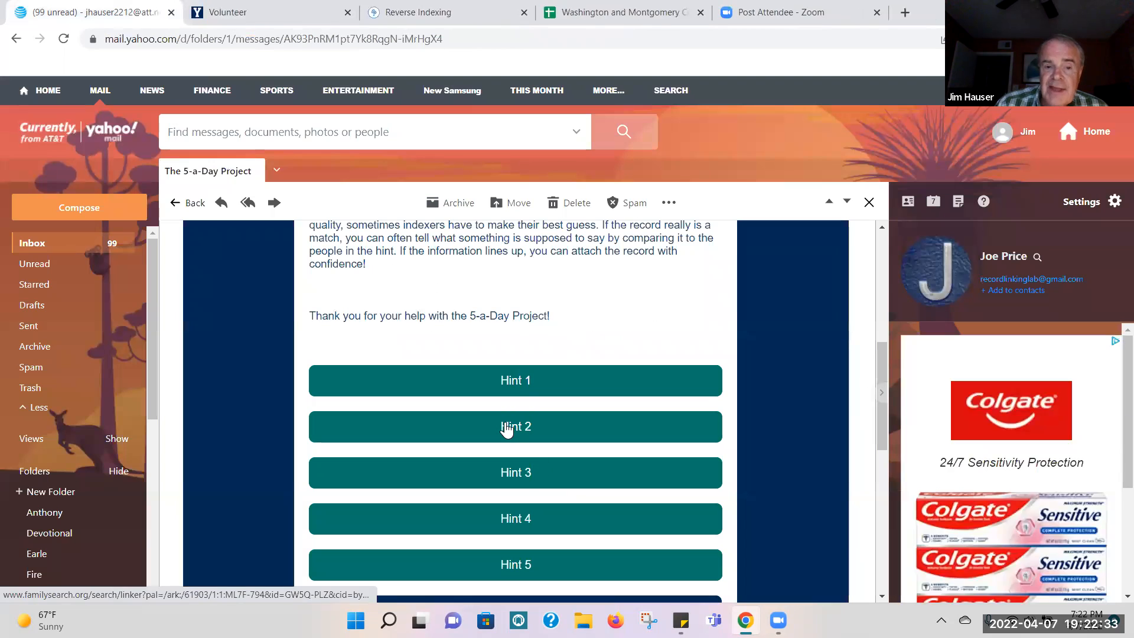
Step: Open Hint 2 from the 5-a-Day Project email and show the details of the father and mother in the 1910 census comparison
click(509, 426)
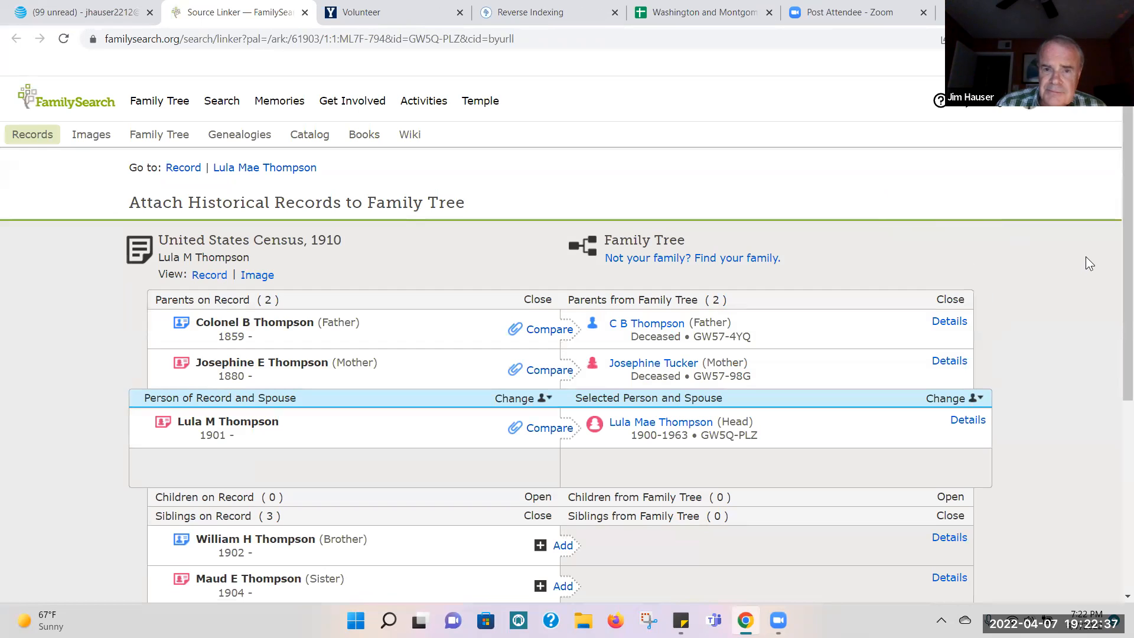
scroll(1118, 162, down, 3)
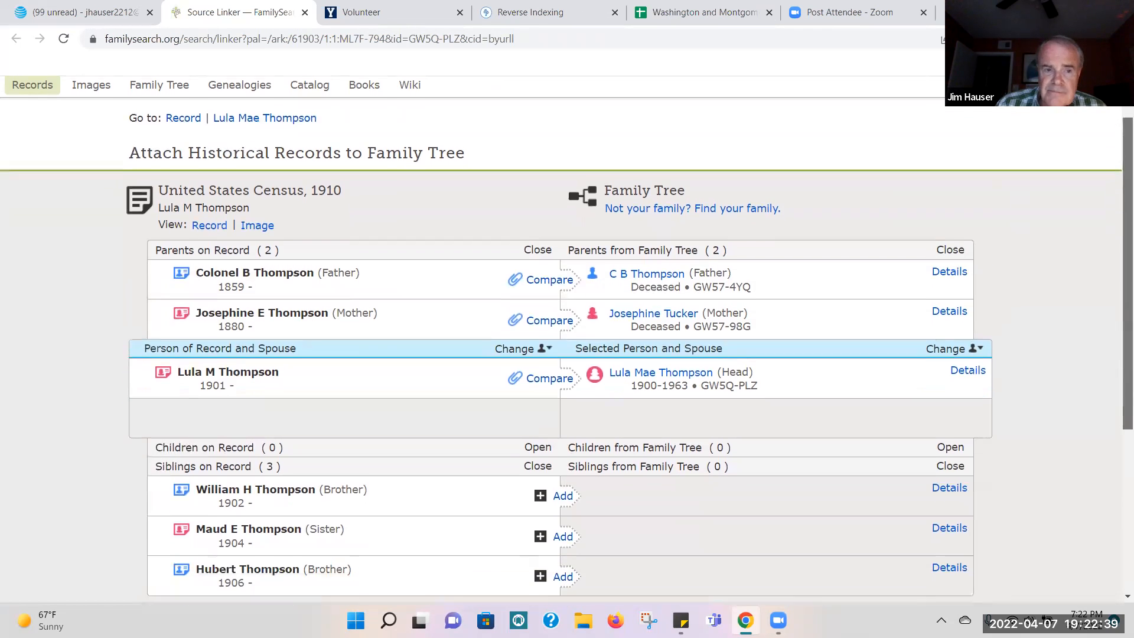
scroll(1071, 217, up, 1)
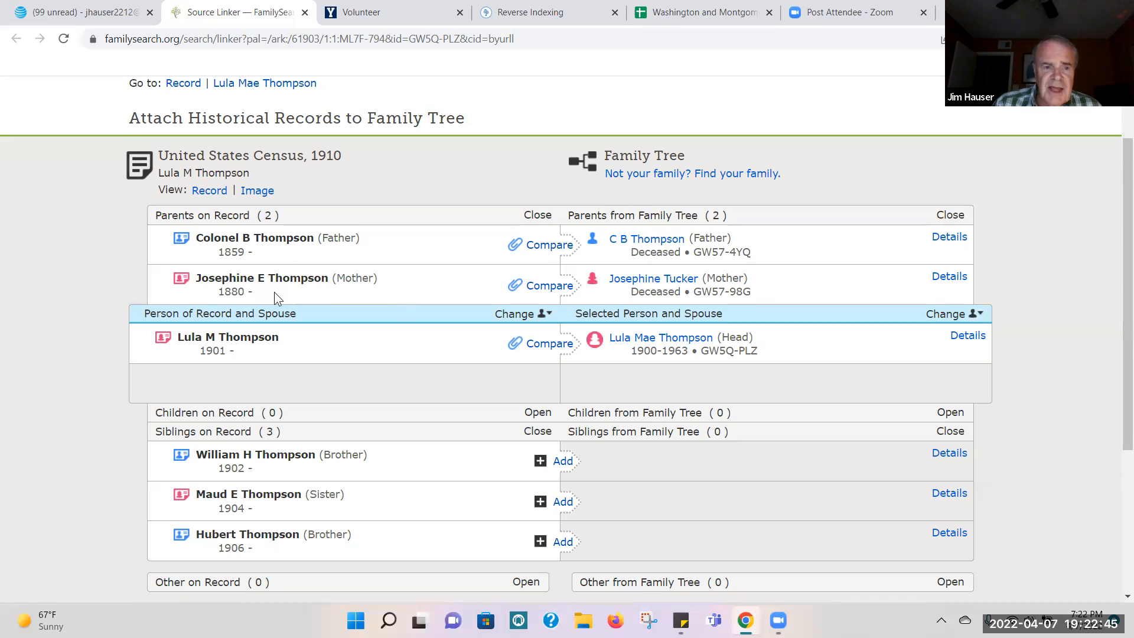
click(950, 237)
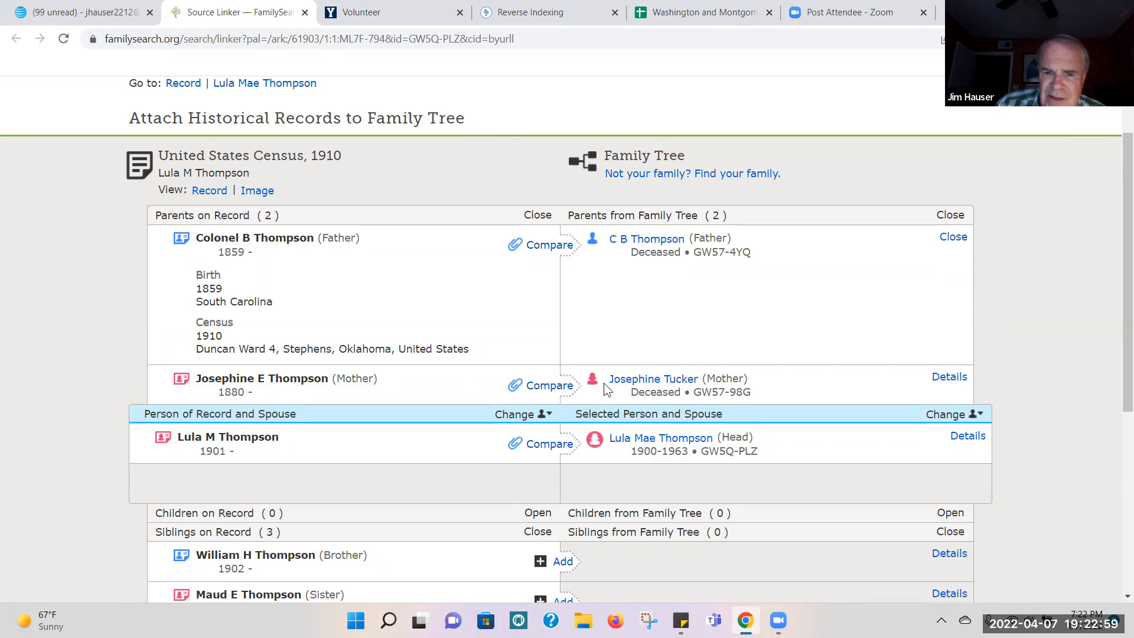
click(947, 378)
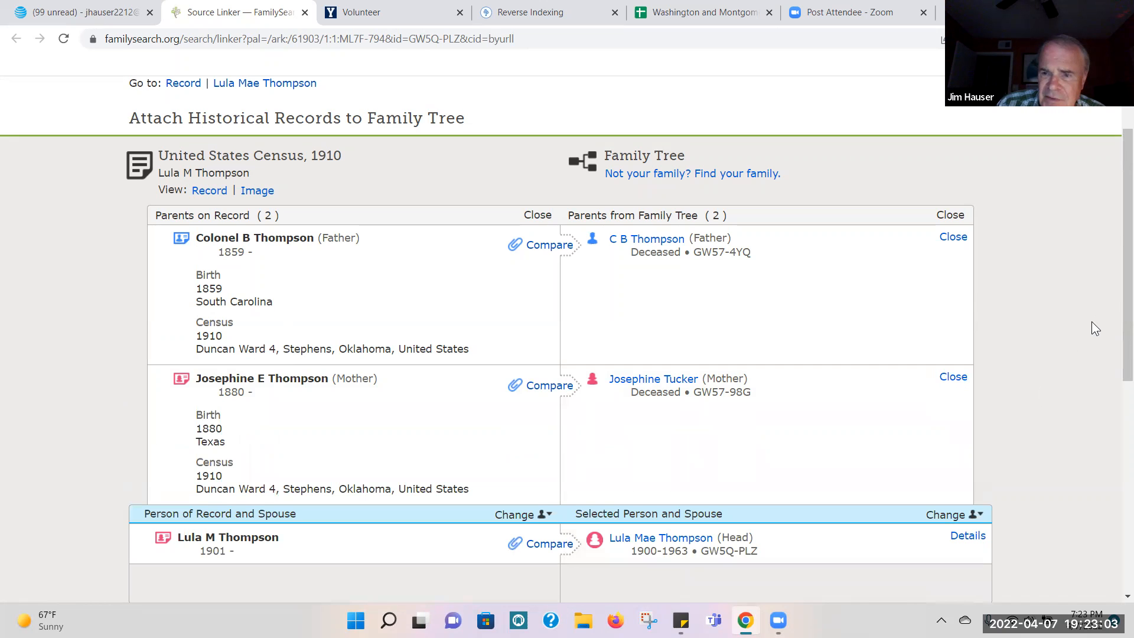
Step: Show the Hint 2 daughter's details, compare them with the Family Tree entry, and close the source linker
drag(1118, 326, 1118, 408)
scroll(1118, 407, down, 1)
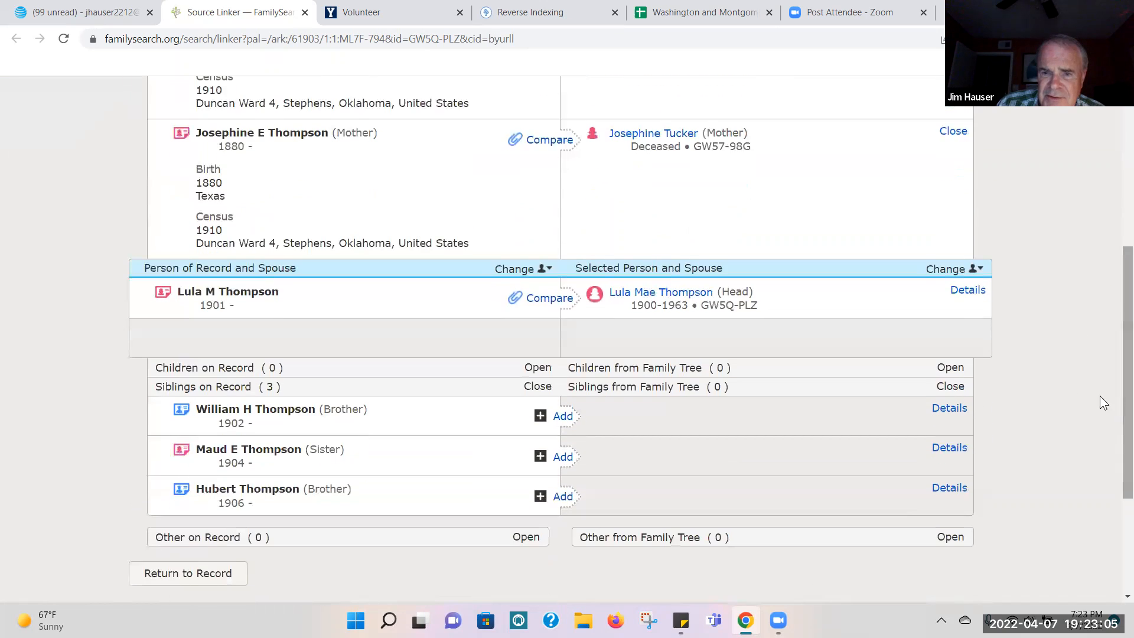
click(966, 292)
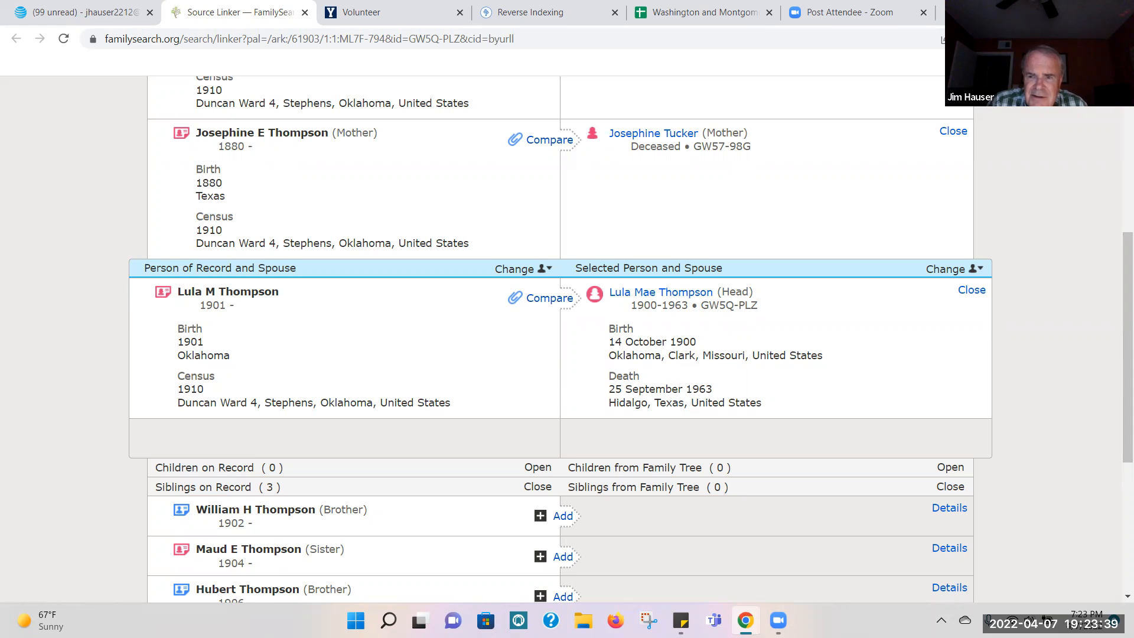
drag(1118, 386, 1118, 271)
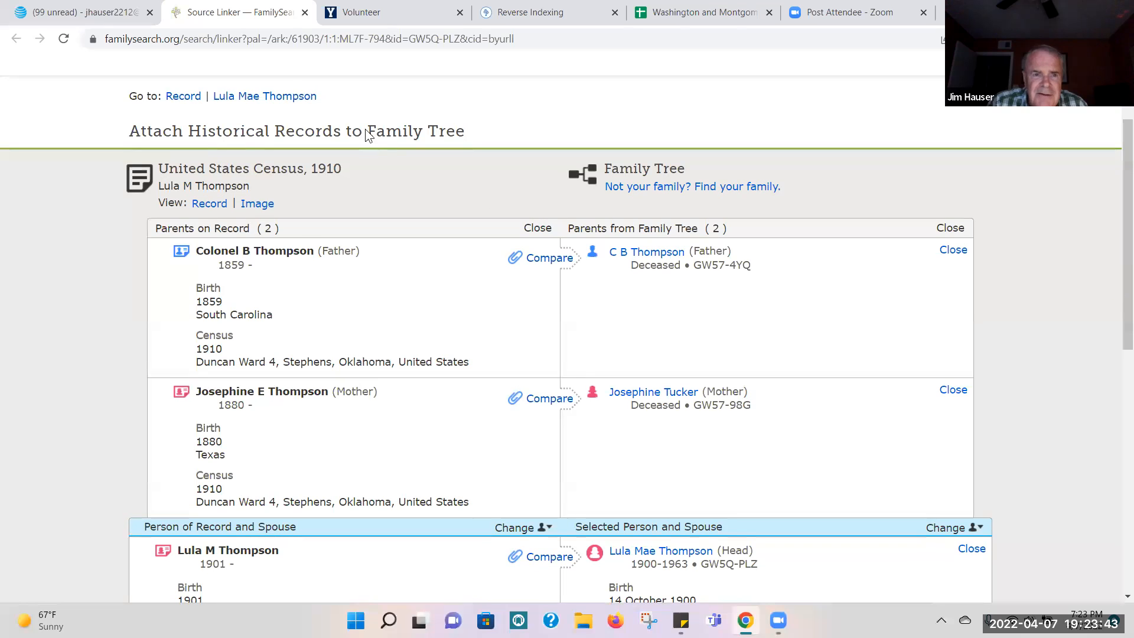
click(305, 14)
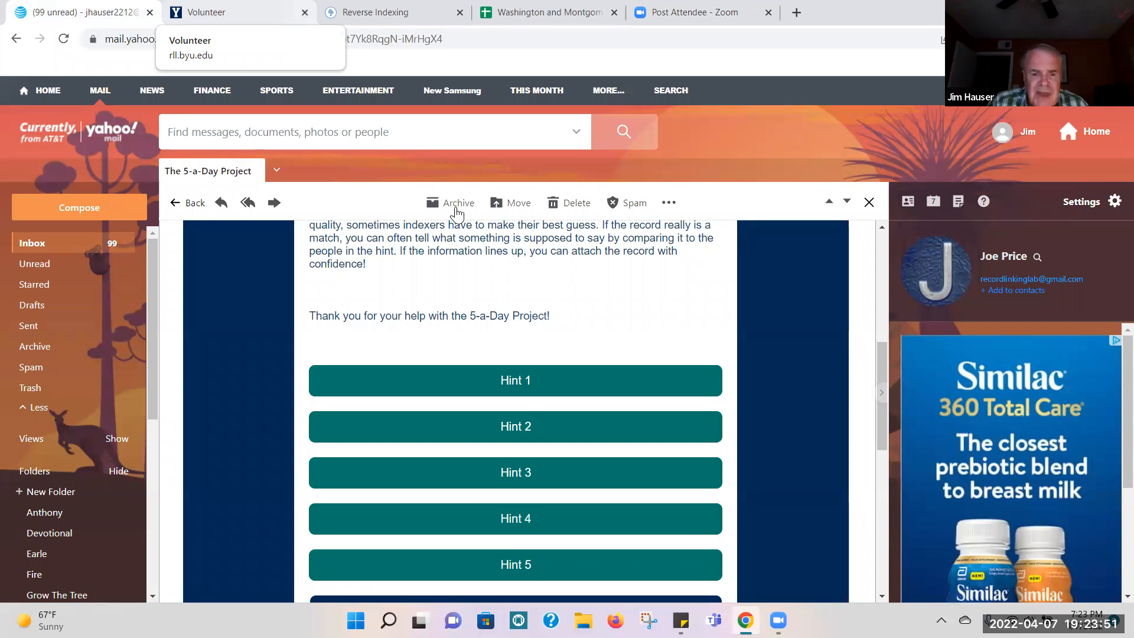
Step: Open Hint 3 from the email and show the father's details in its 1910 census comparison
click(508, 482)
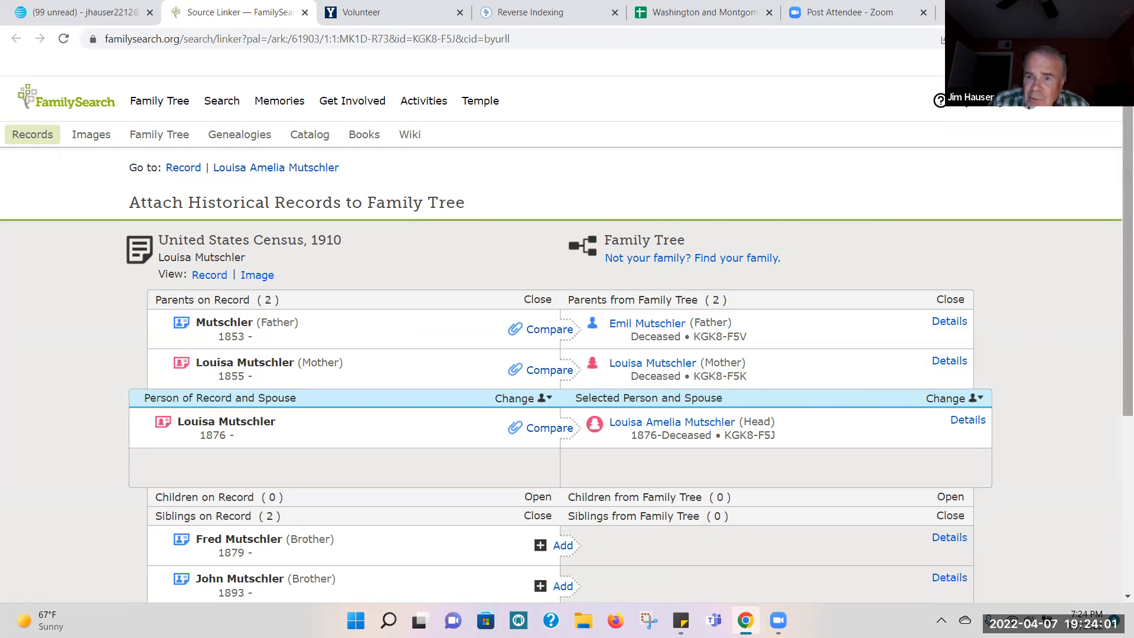
scroll(1117, 213, down, 1)
scroll(1117, 219, down, 2)
scroll(1117, 236, up, 2)
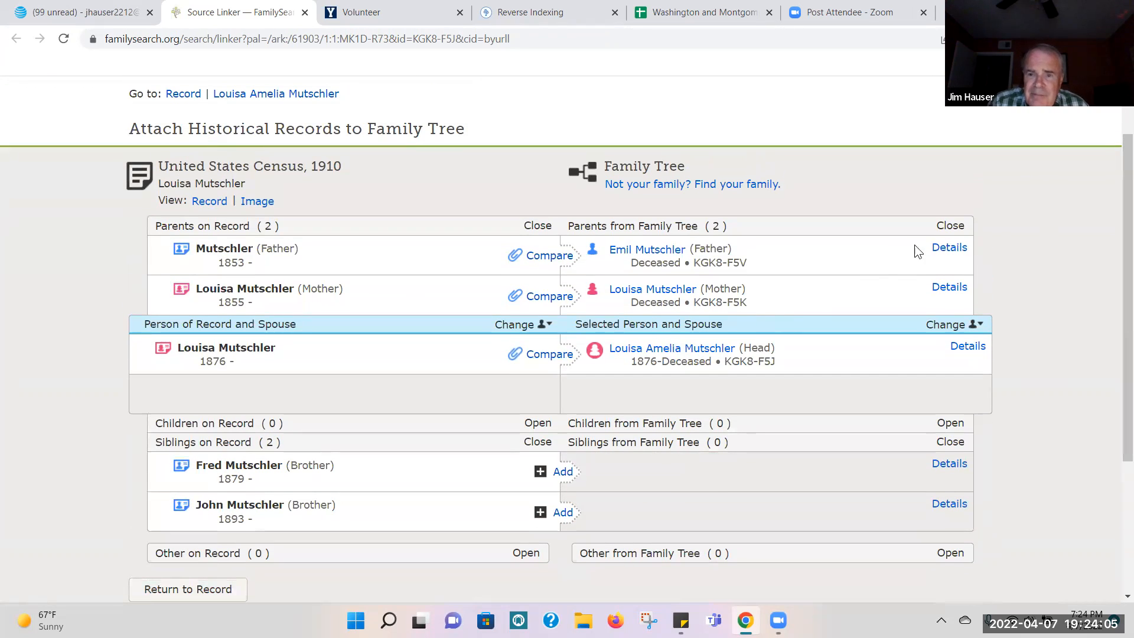
click(948, 250)
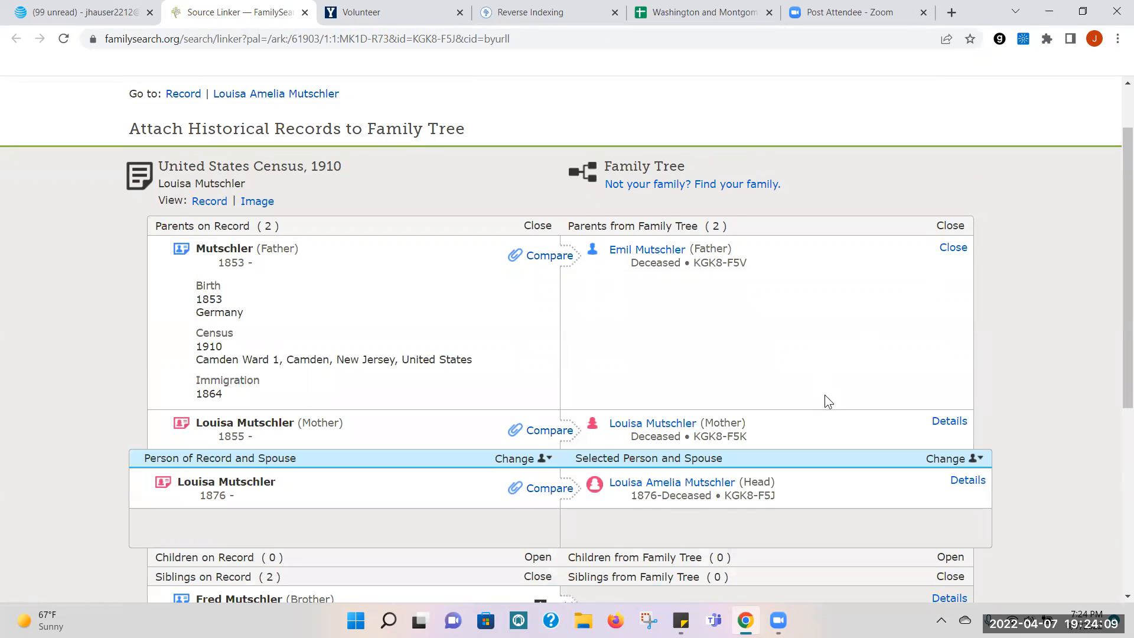
Step: Show the Hint 3 daughter's and mother's details and compare the census births and residences with the Family Tree entries
click(969, 481)
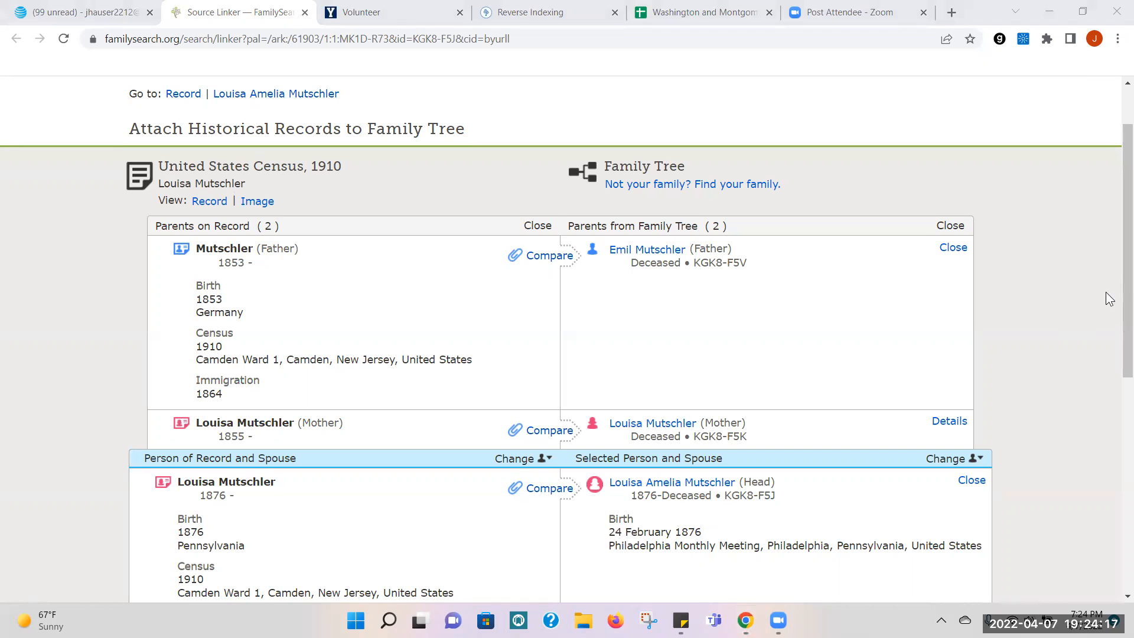
scroll(1118, 255, down, 2)
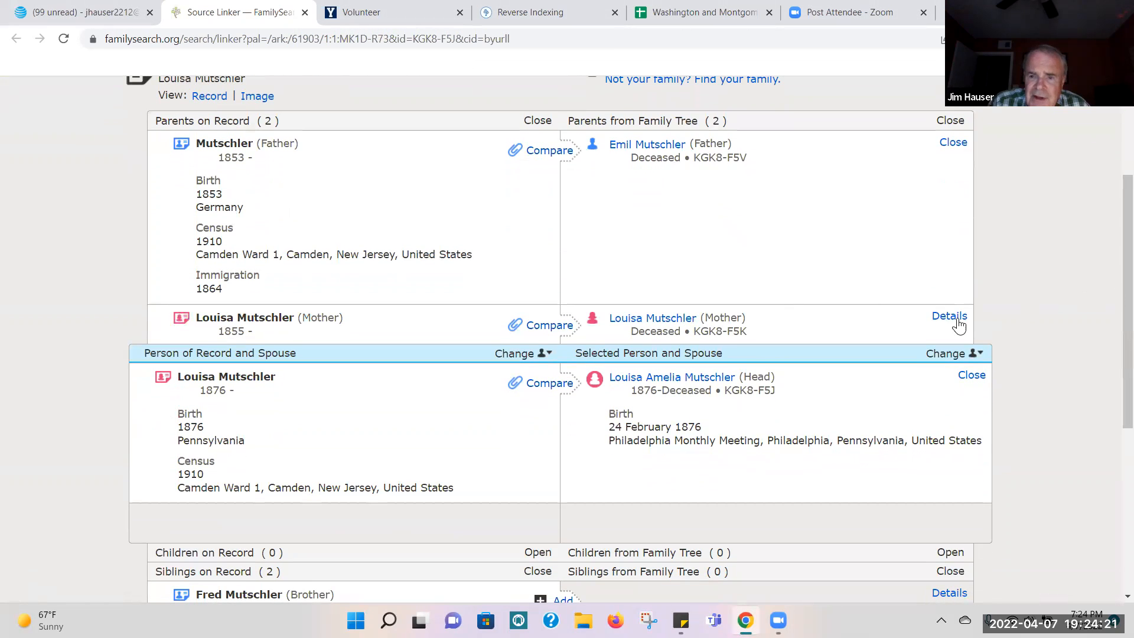
click(951, 319)
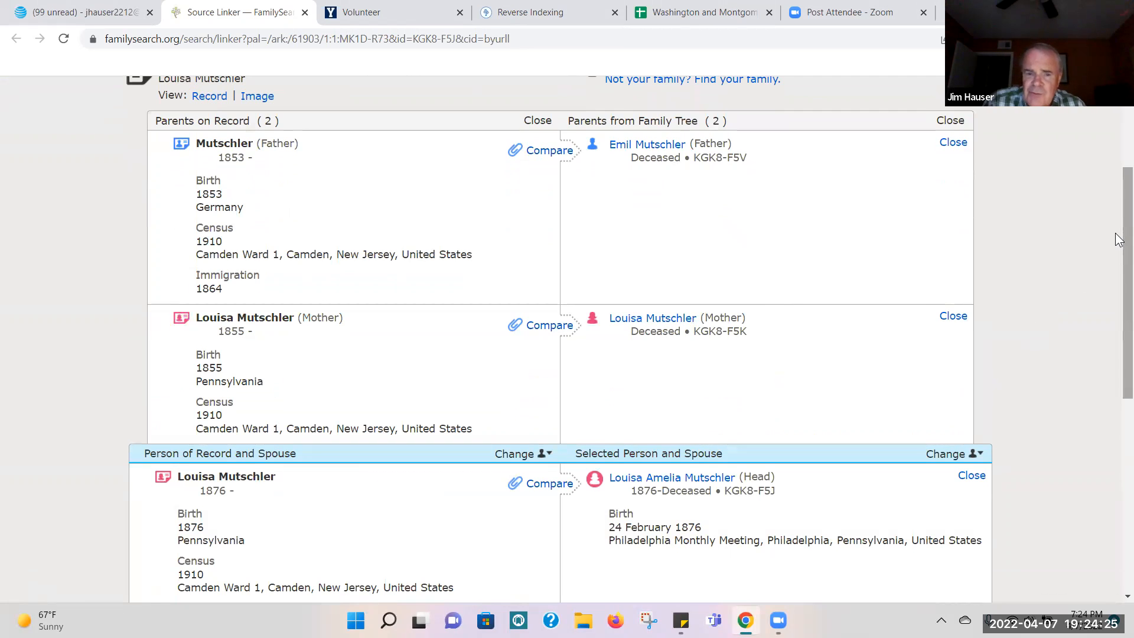
drag(1118, 240, 1118, 271)
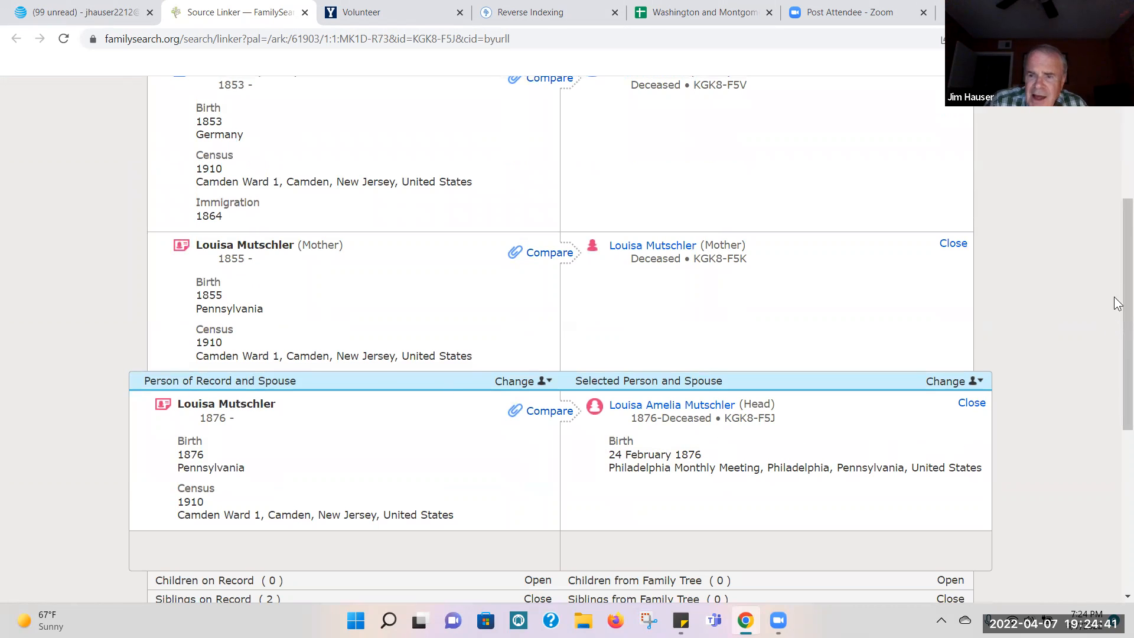
scroll(1119, 283, down, 4)
scroll(1119, 284, up, 6)
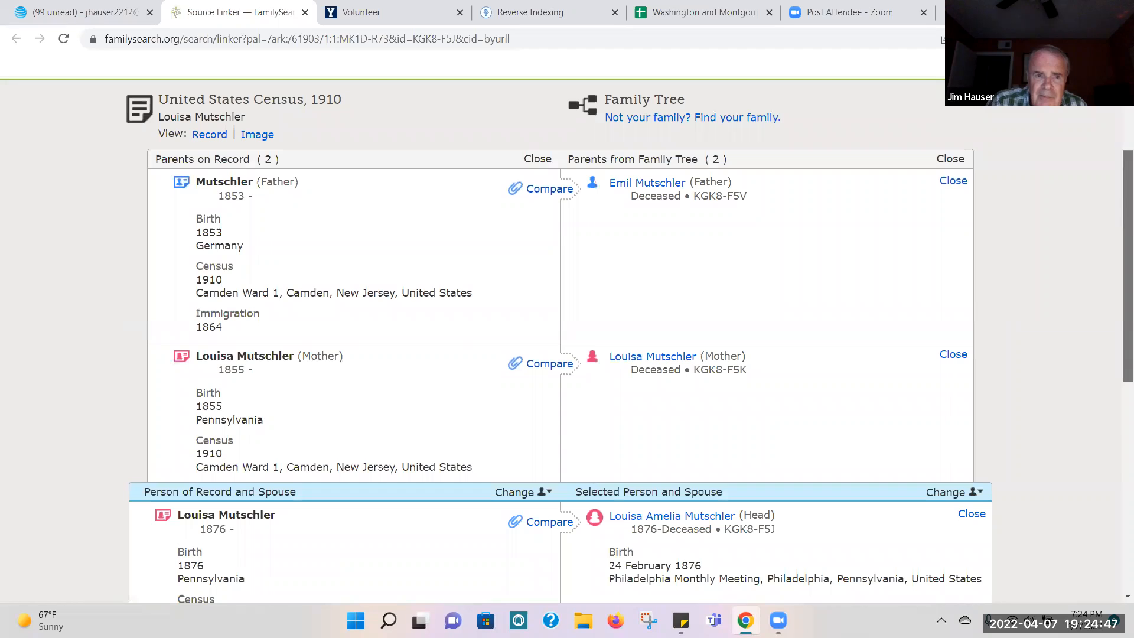
Step: View the original 1910 census image, magnify the household's handwritten rows to examine them, and return to the source linker
click(258, 136)
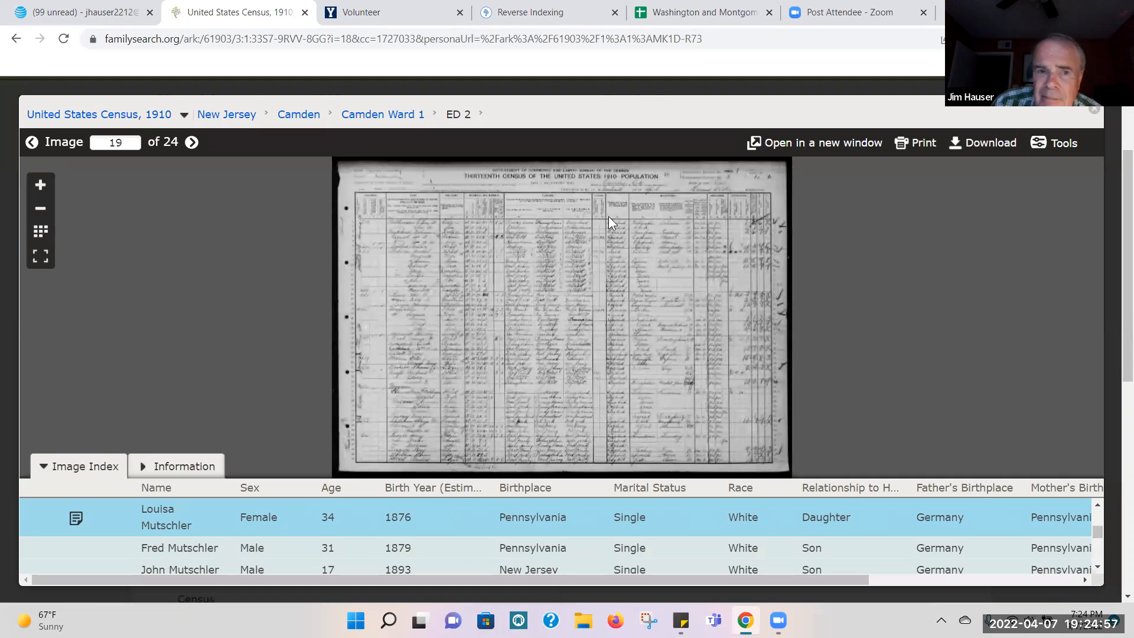
click(42, 187)
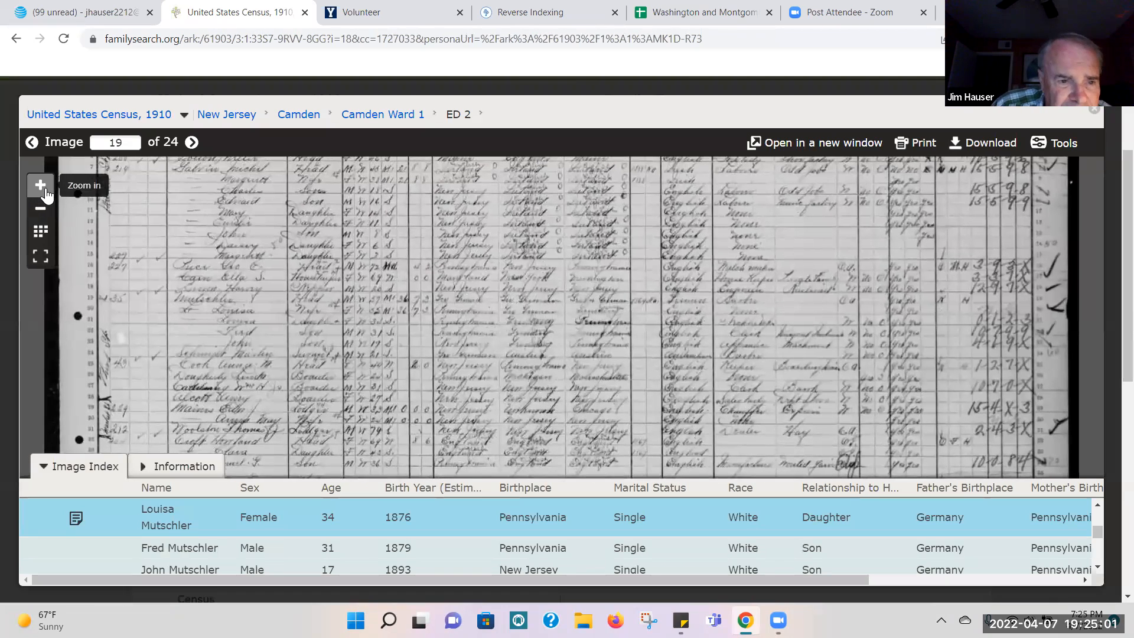
click(45, 192)
drag(252, 269, 500, 261)
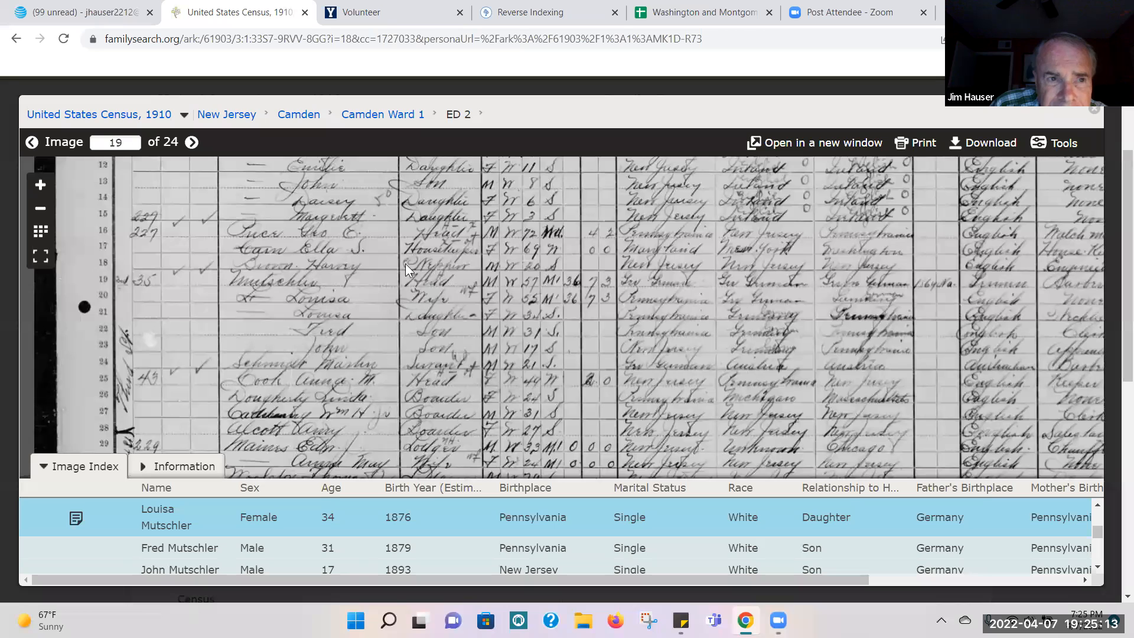
click(16, 40)
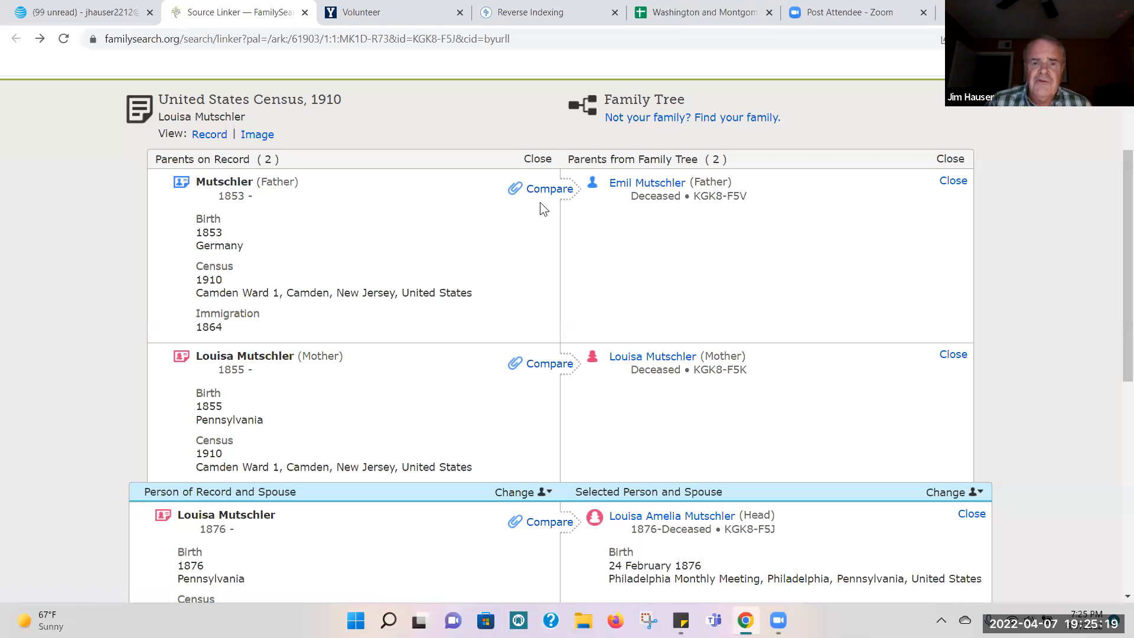
Step: Attach the 1910 census to the father in Family Tree, adding his birth, 1864 immigration and 1910 residence in Camden Ward 1, New Jersey
click(547, 190)
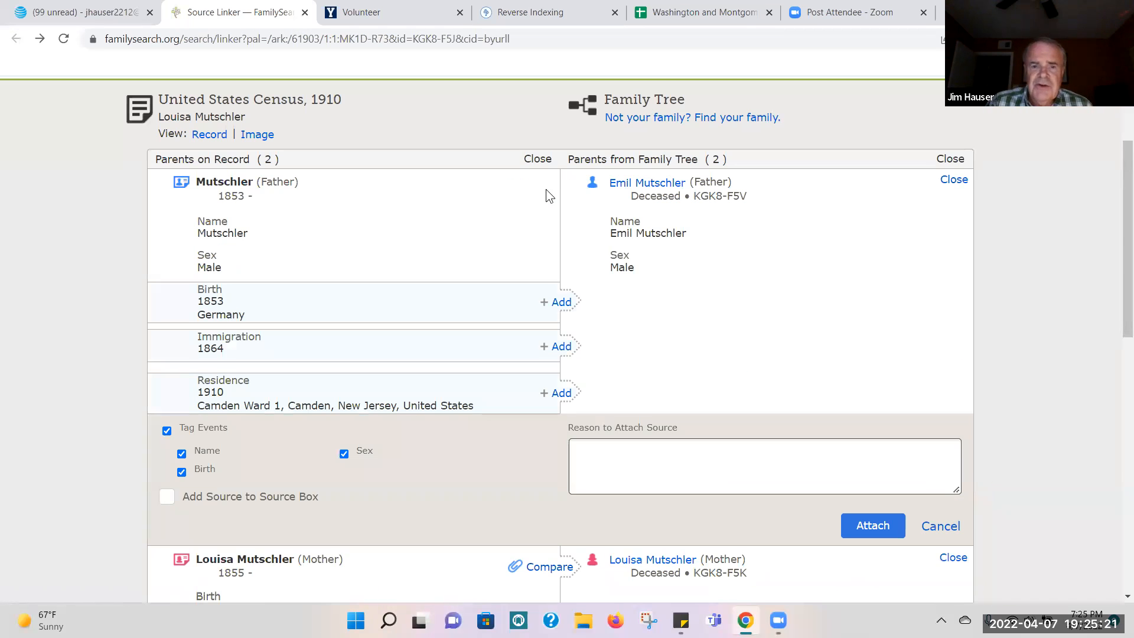
drag(1119, 195, 1118, 251)
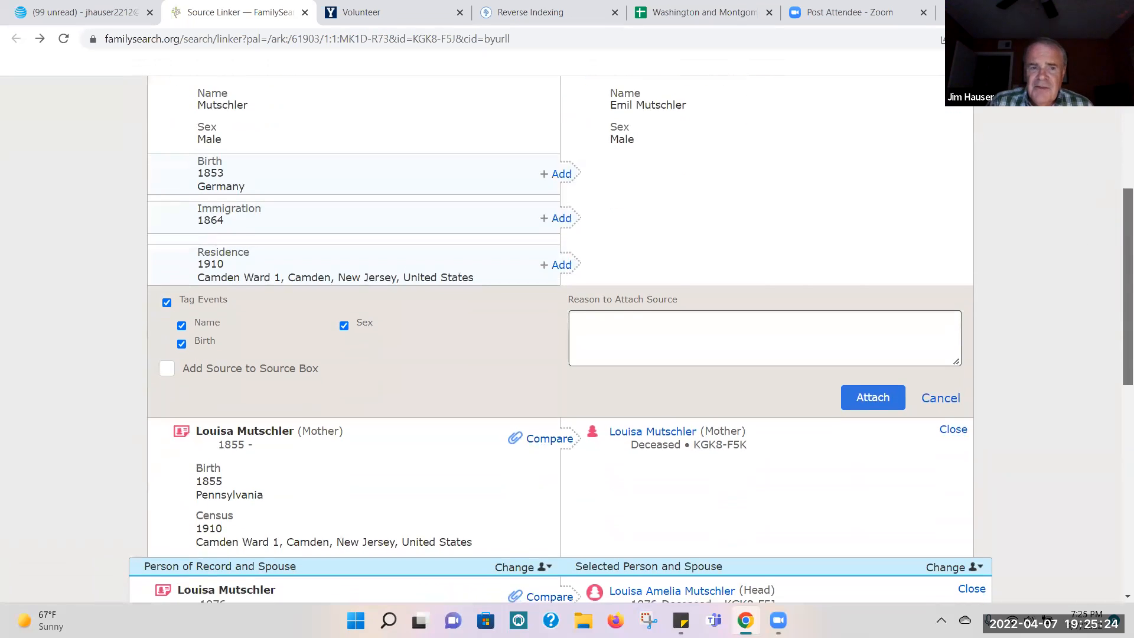
click(559, 269)
click(563, 222)
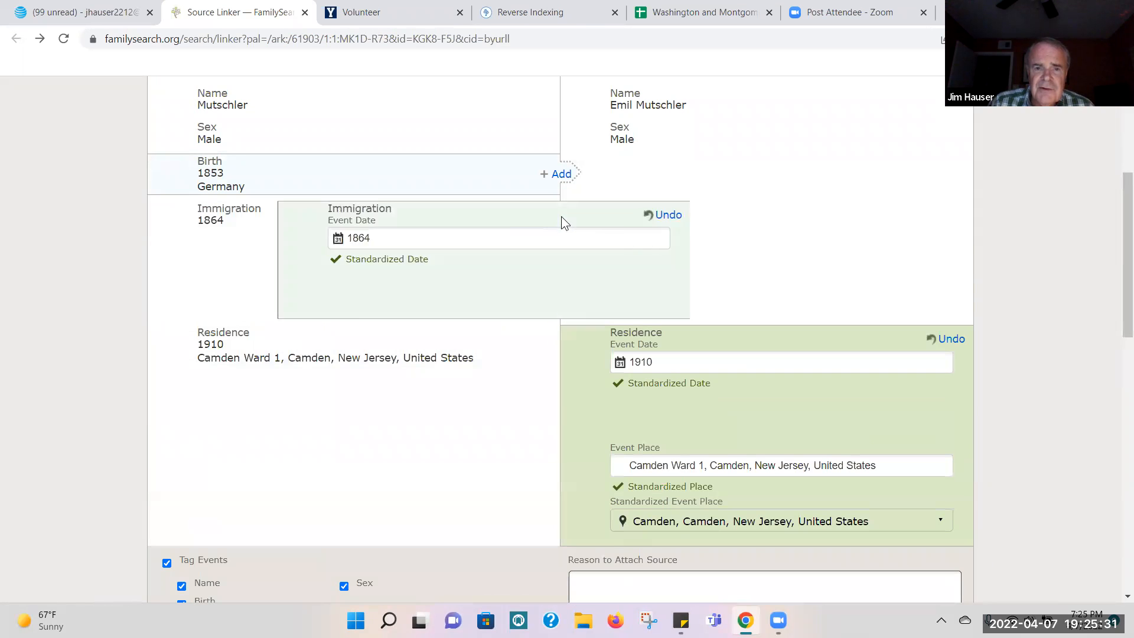
click(562, 174)
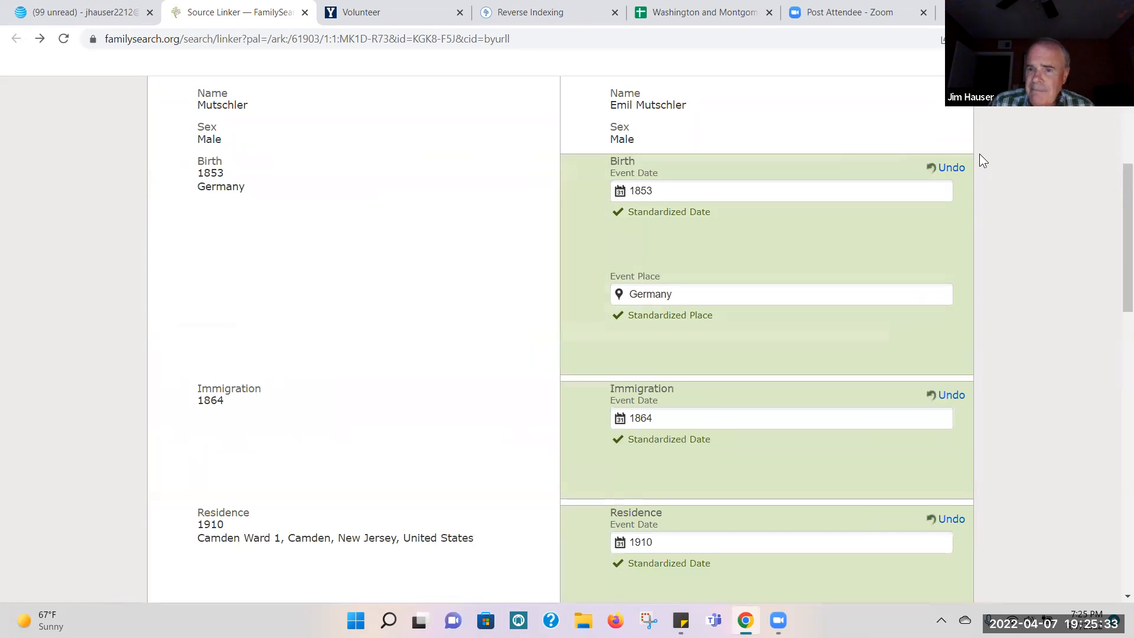
scroll(1118, 187, down, 6)
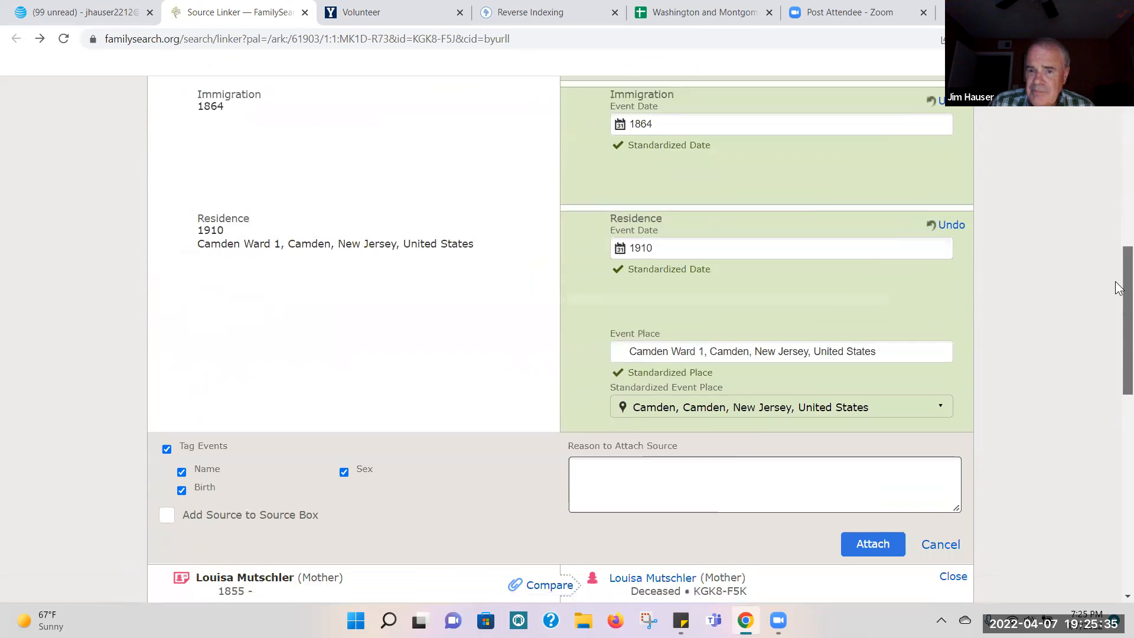
click(886, 438)
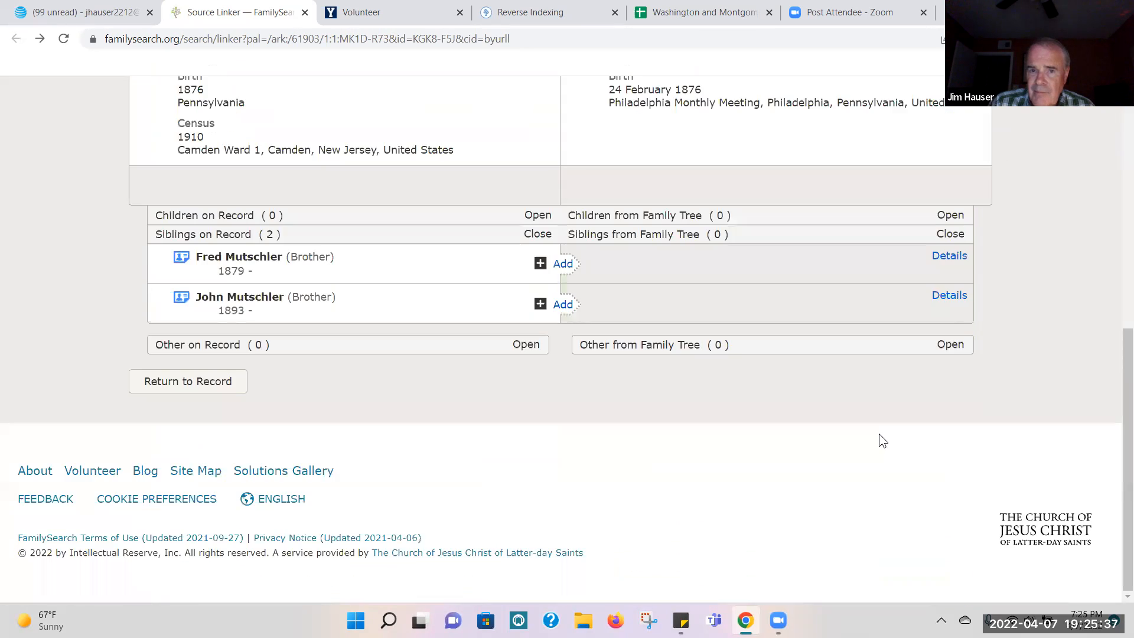
Step: Attach the 1910 census to the mother in Family Tree, adding her Pennsylvania birth and 1910 residence in Camden Ward 1, New Jersey
drag(1121, 476, 1118, 334)
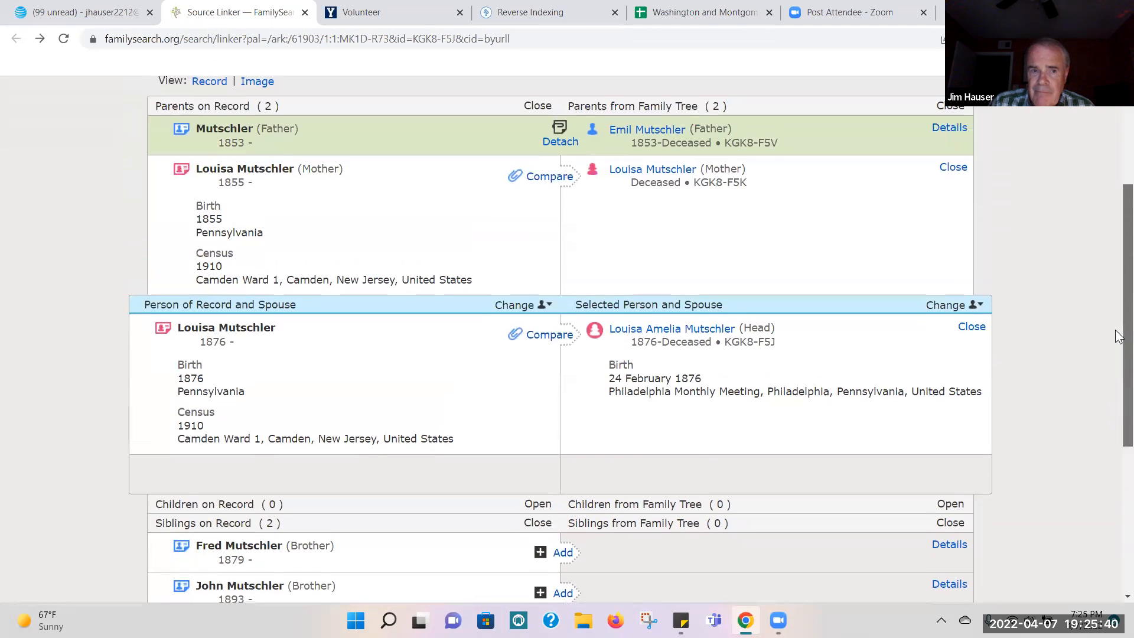
click(549, 179)
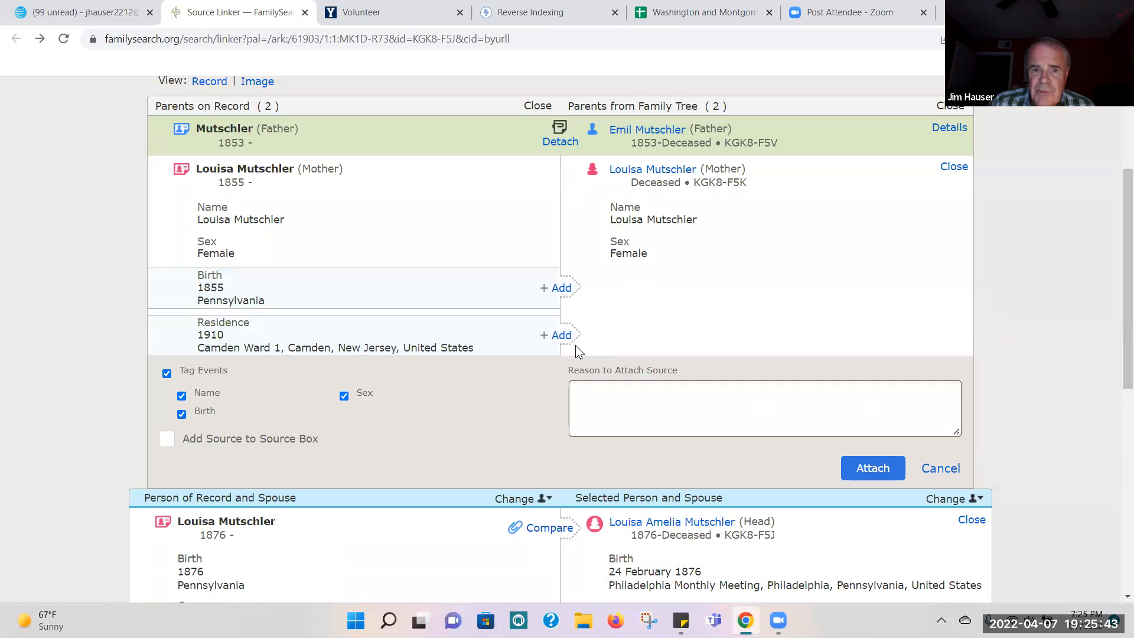
click(560, 335)
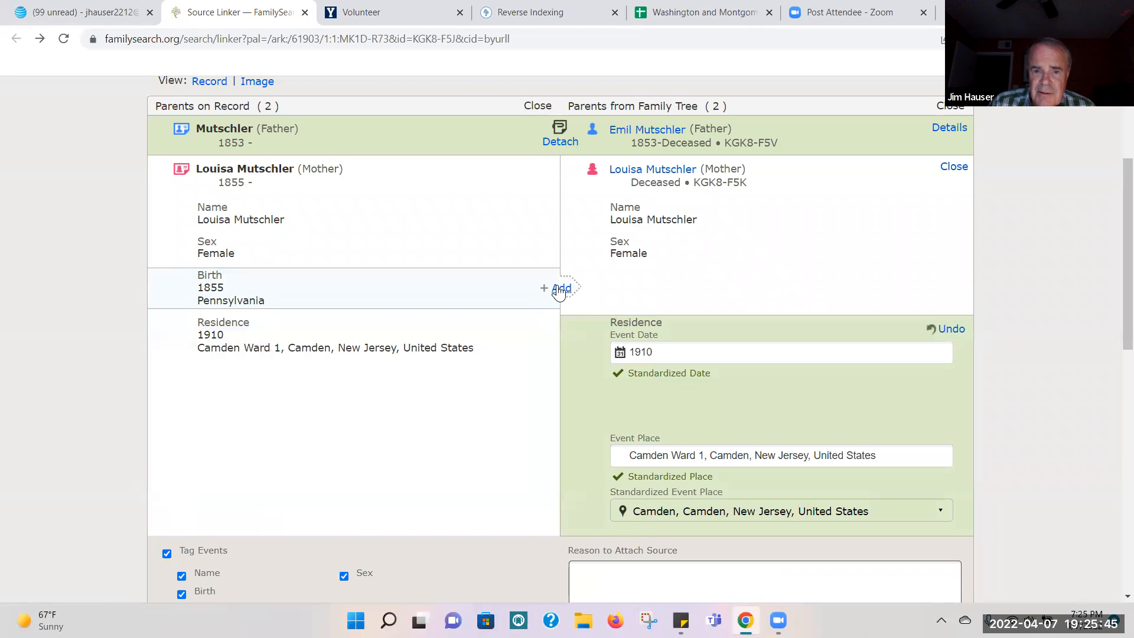
click(560, 289)
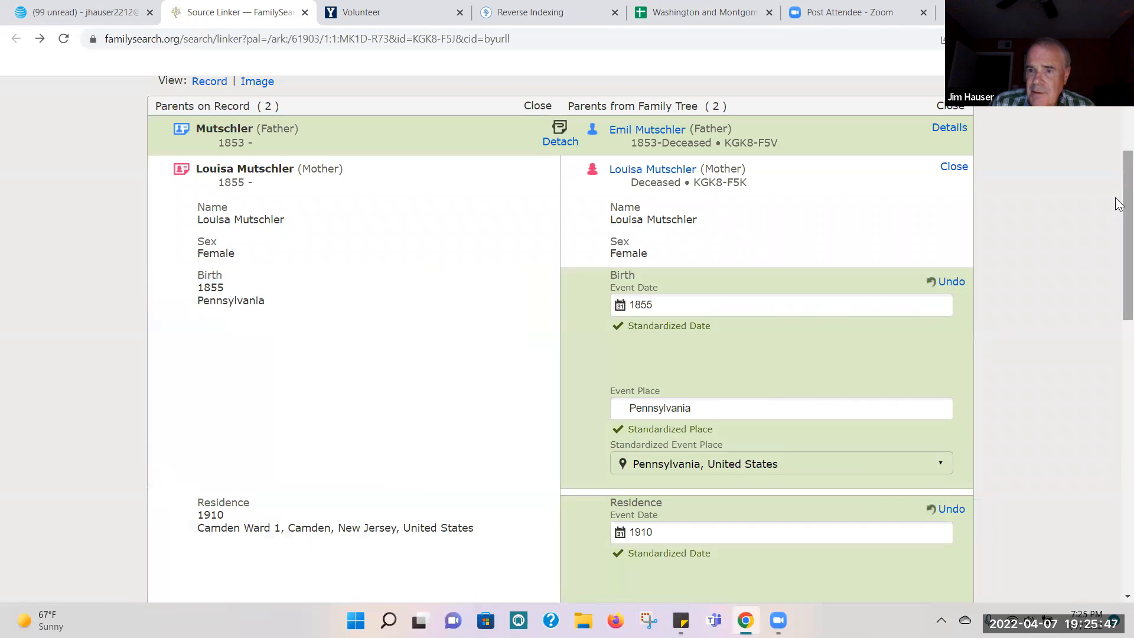
scroll(899, 351, down, 10)
click(862, 241)
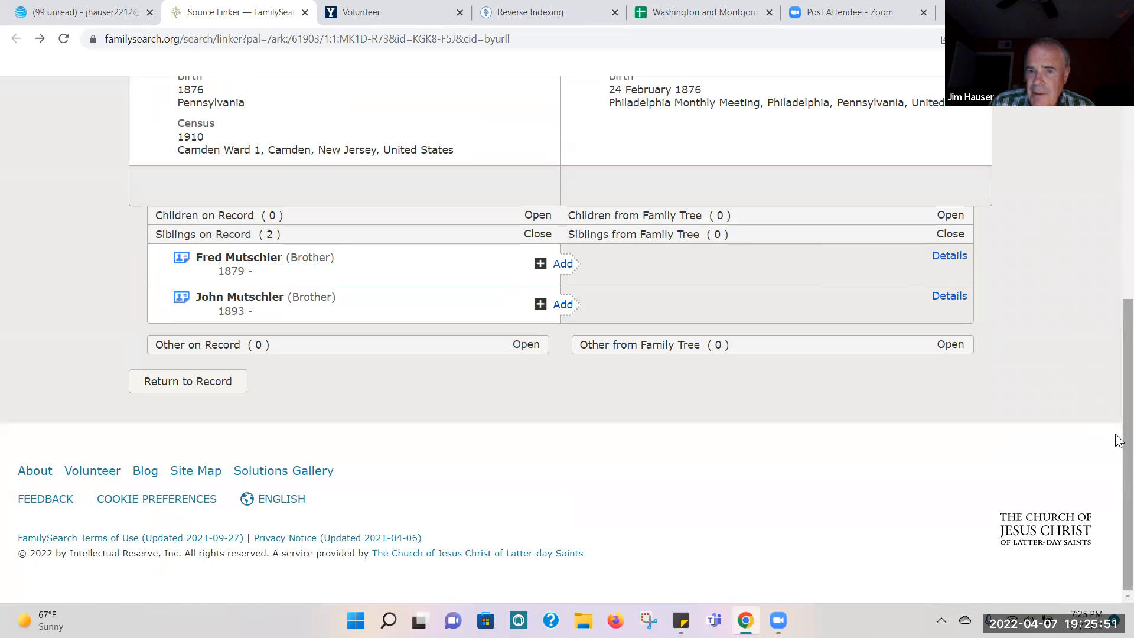
Step: Attach the 1910 census to the daughter born in 1876, adding her 1910 residence in Camden Ward 1, New Jersey
scroll(1118, 437, up, 3)
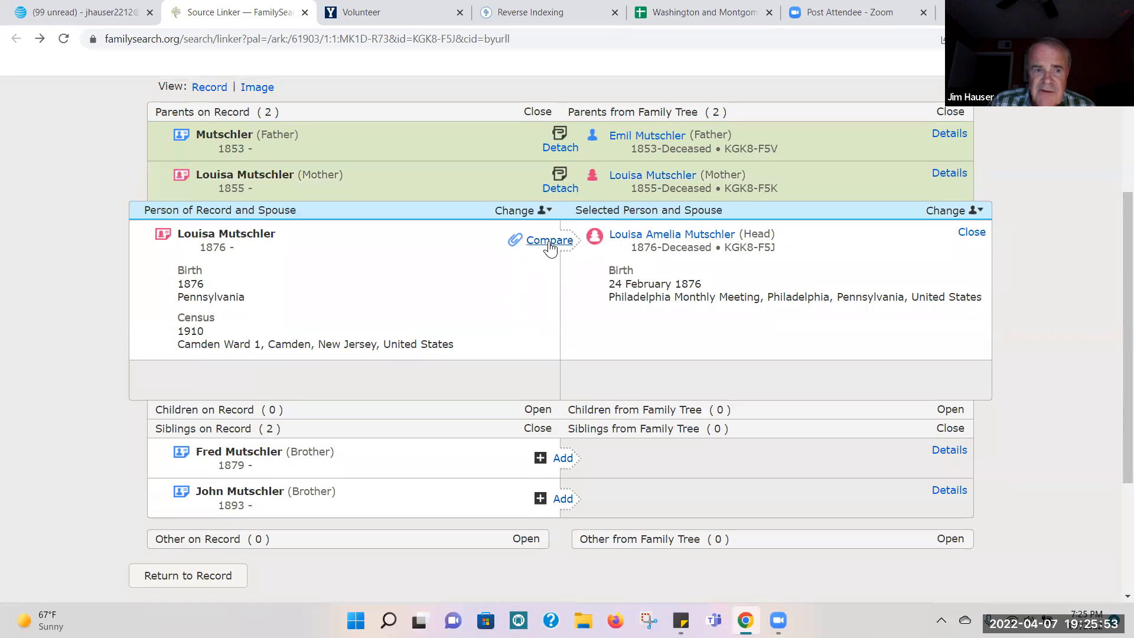
click(549, 241)
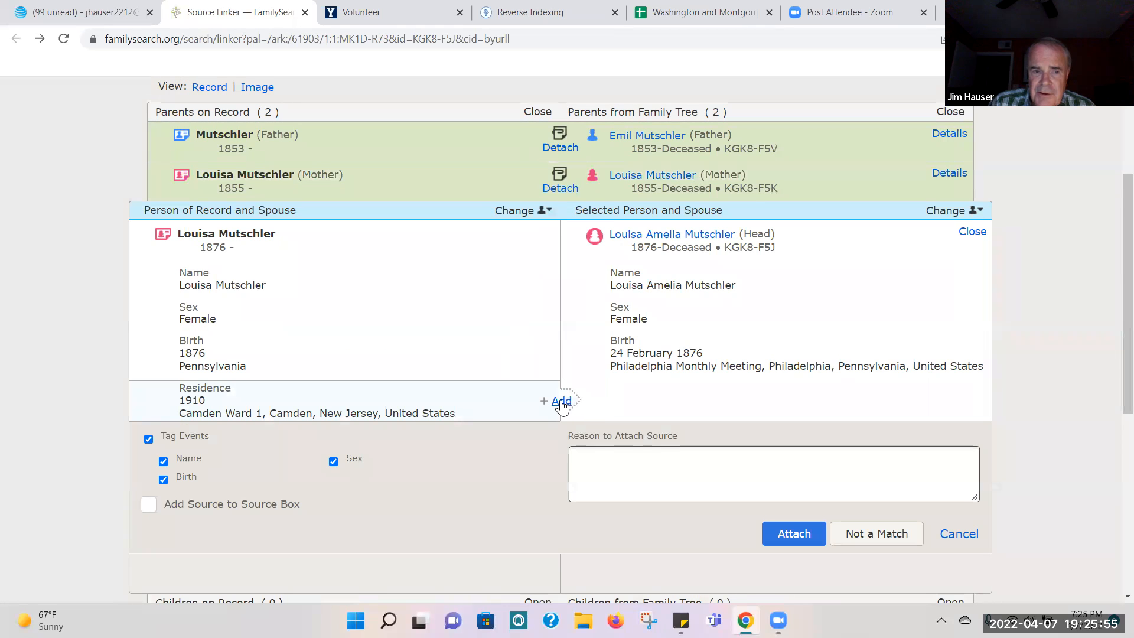
click(561, 401)
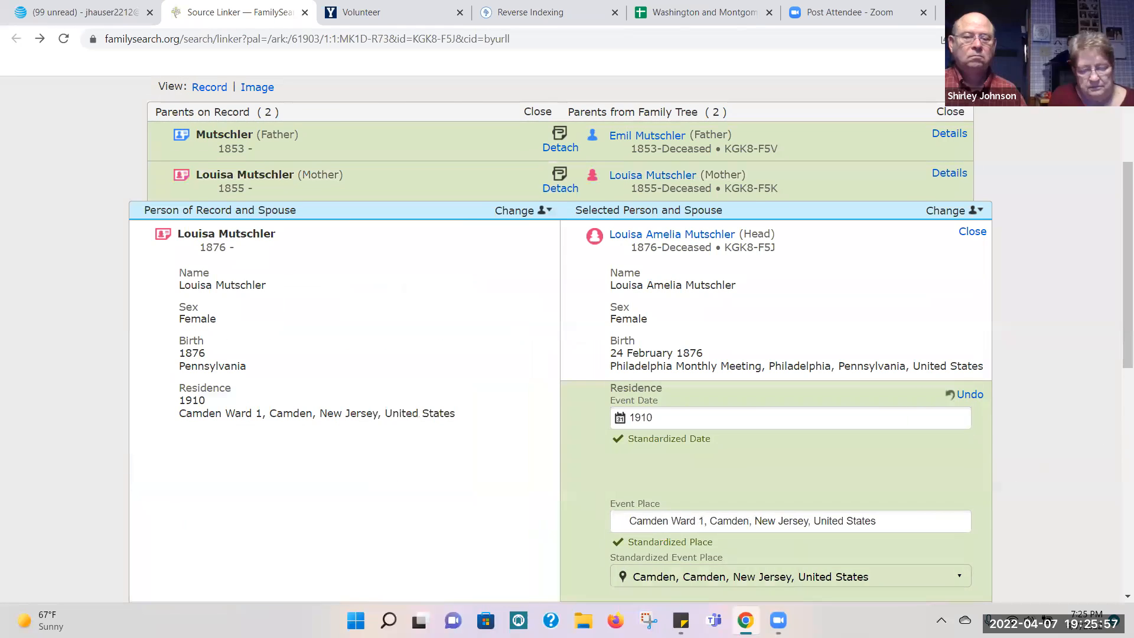
scroll(1118, 332, down, 5)
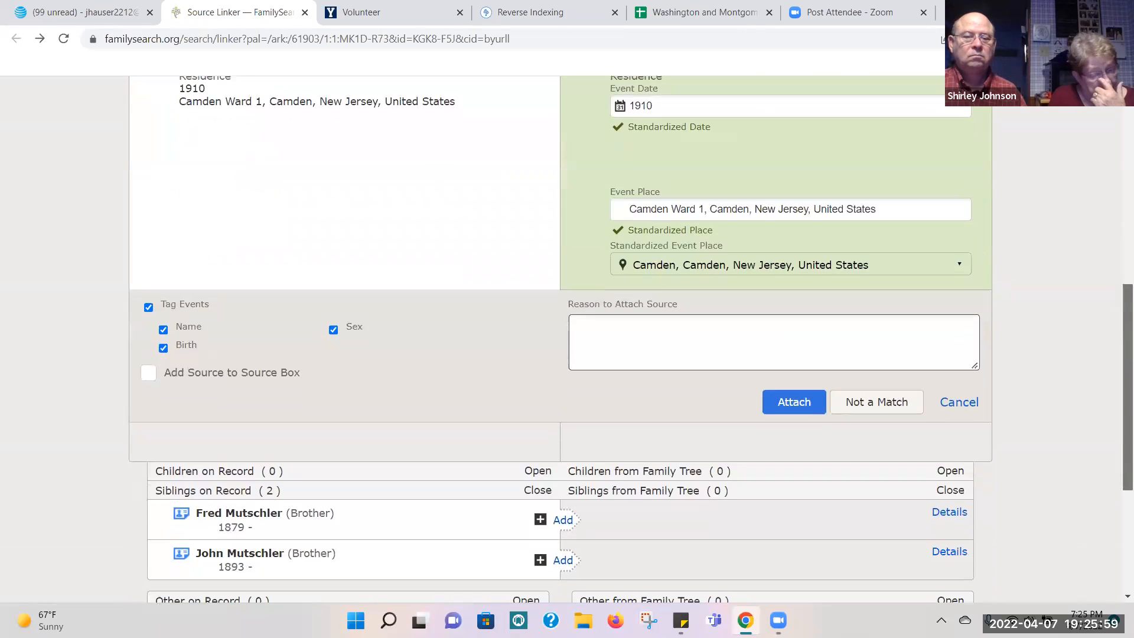
click(776, 407)
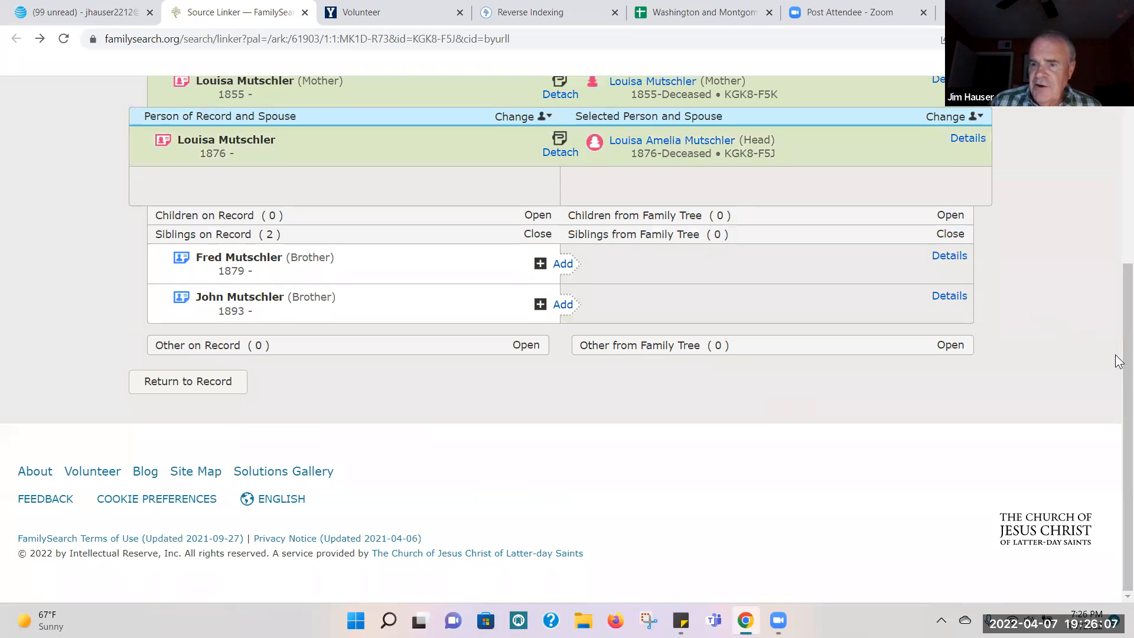
Step: Create the brother born in 1879 in Family Tree as deceased and attach the census with his 1910 Camden Ward 1 residence
click(563, 265)
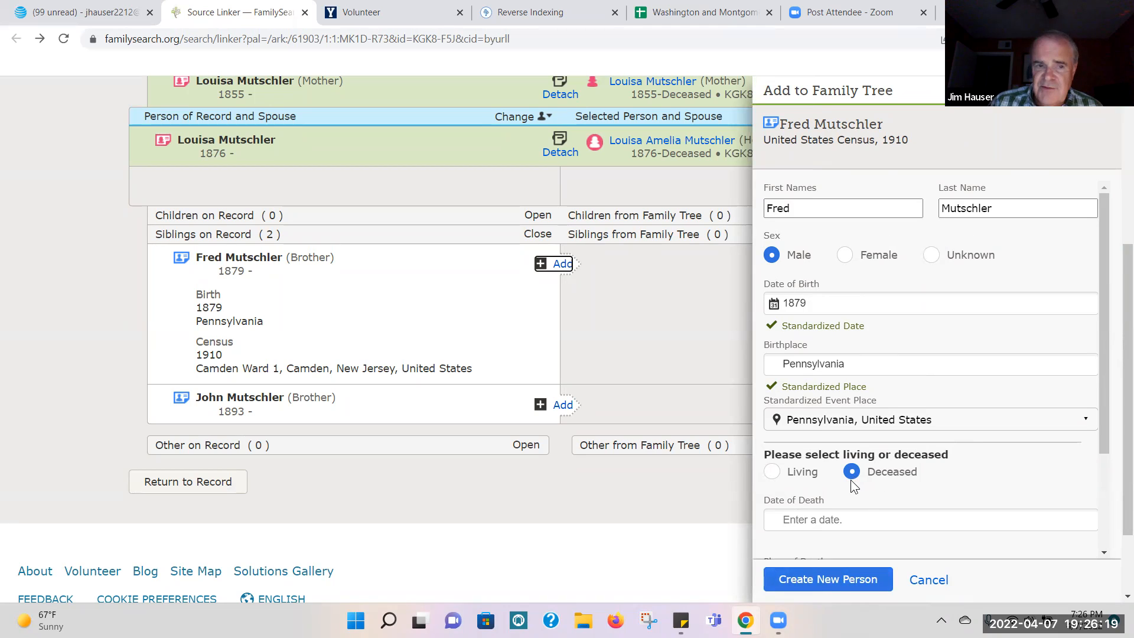
click(819, 585)
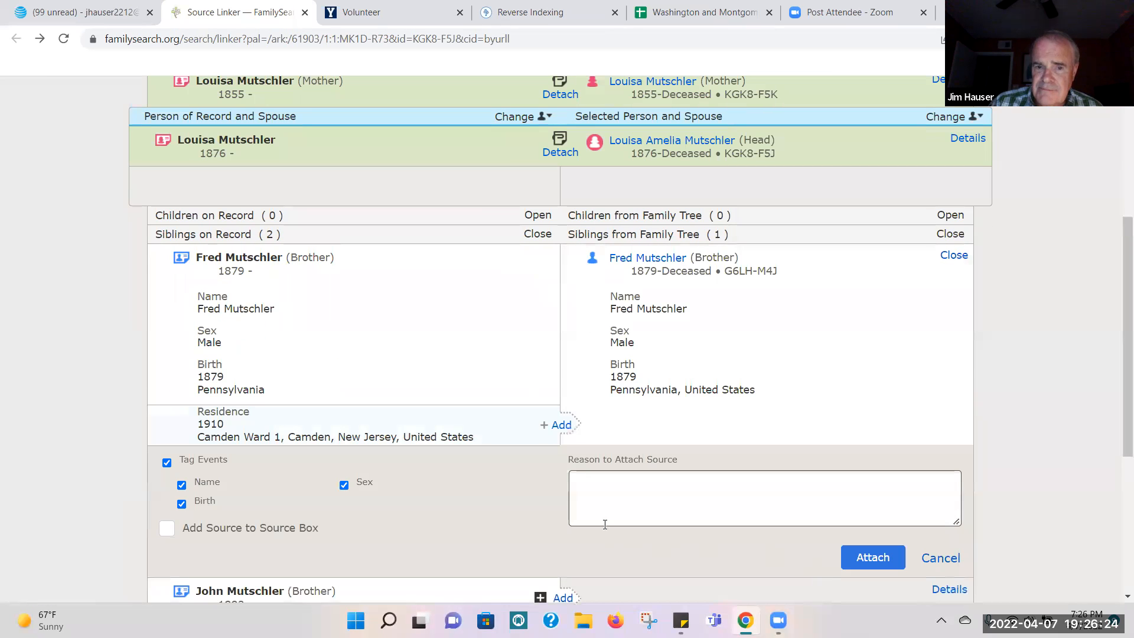
click(557, 424)
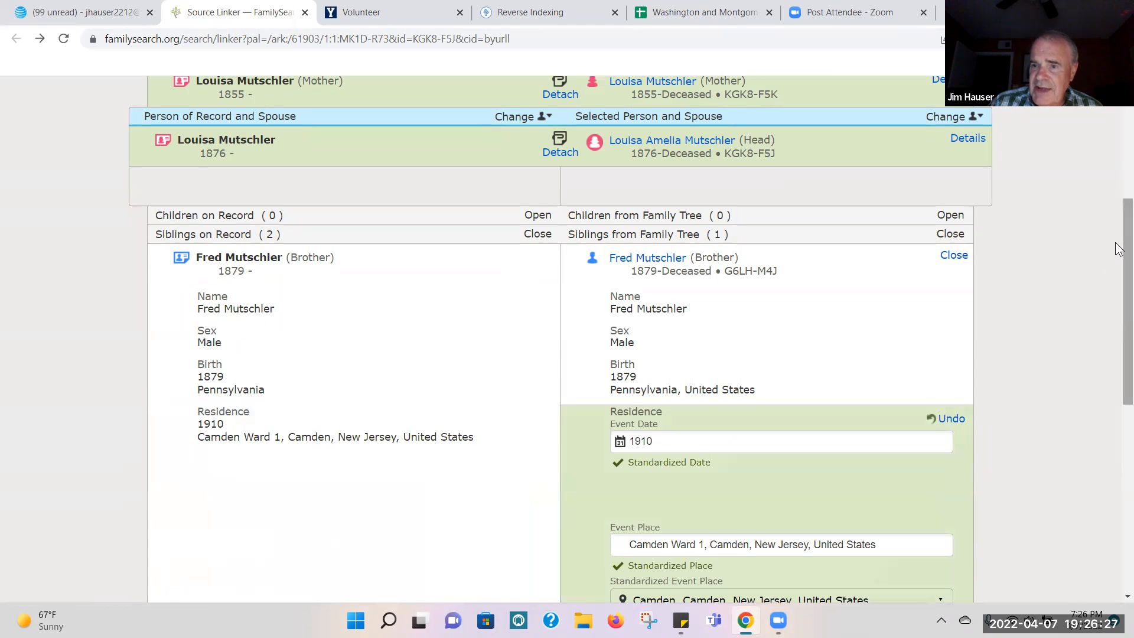
drag(1116, 240, 1118, 359)
click(858, 400)
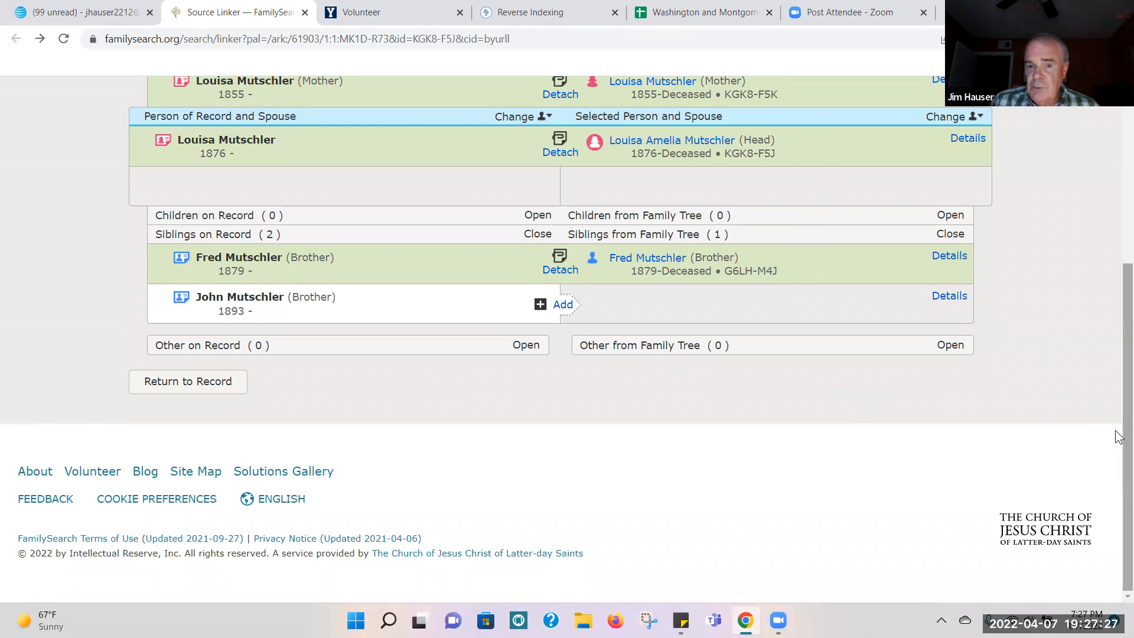
Step: Close the source linker and open RLL Customized Record Hints from the Record Linking Lab's volunteer projects page
scroll(1118, 437, up, 3)
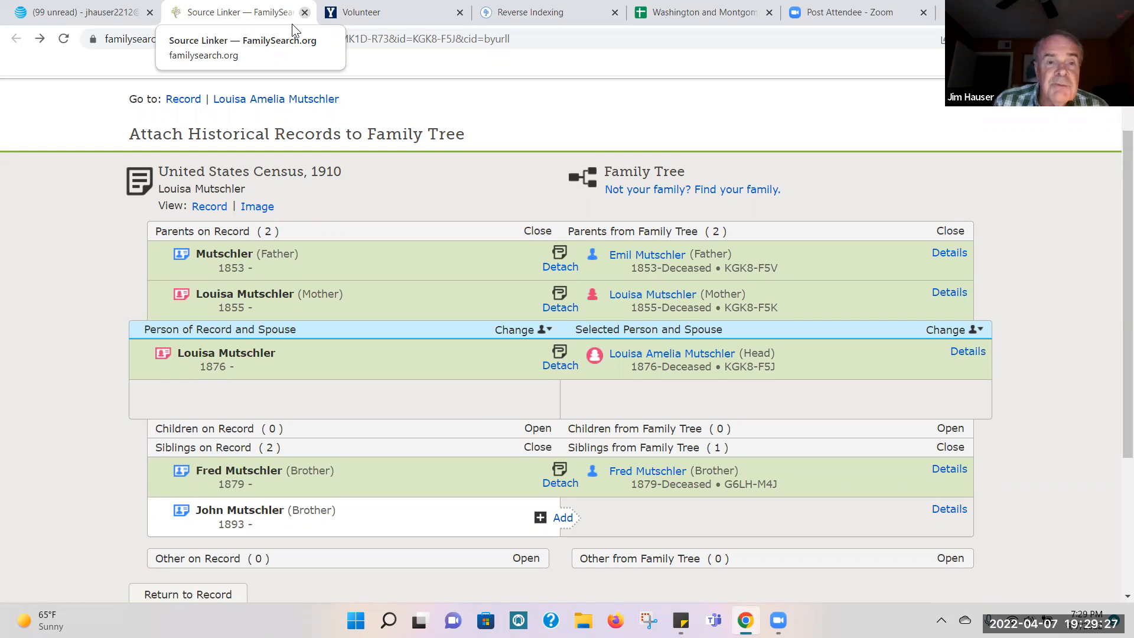
key(ctrl+w)
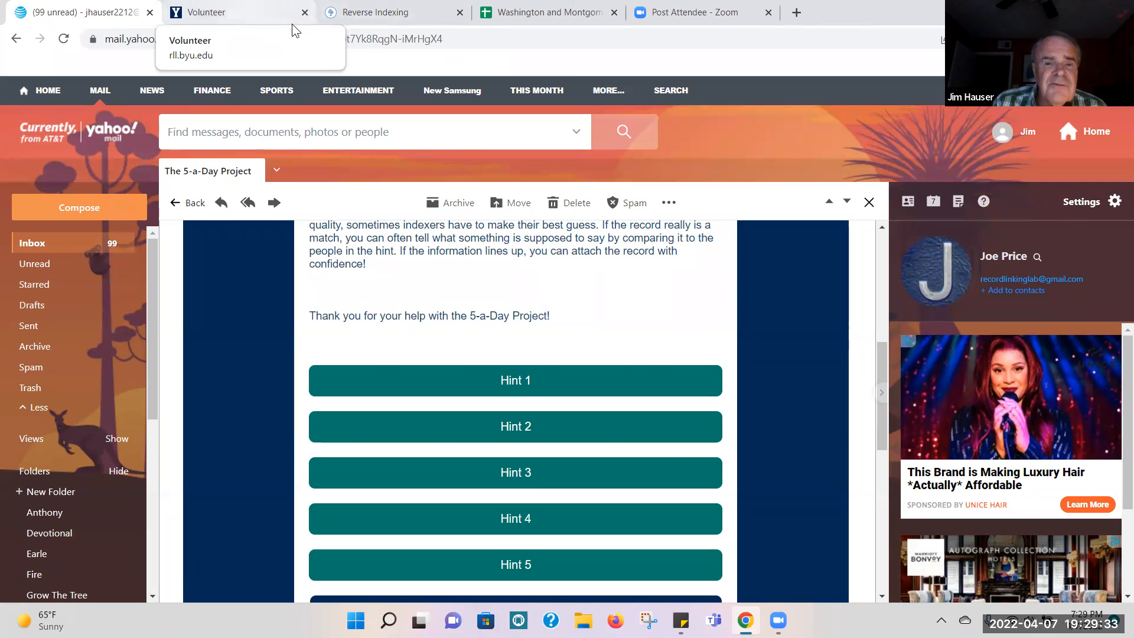
click(292, 24)
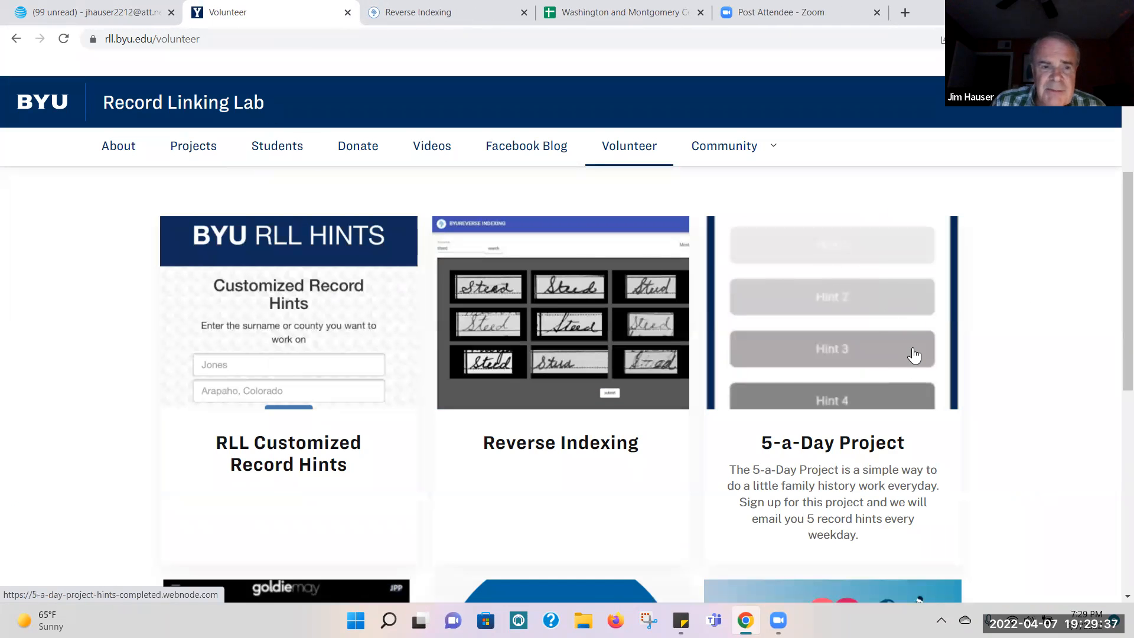
drag(1127, 227, 1128, 251)
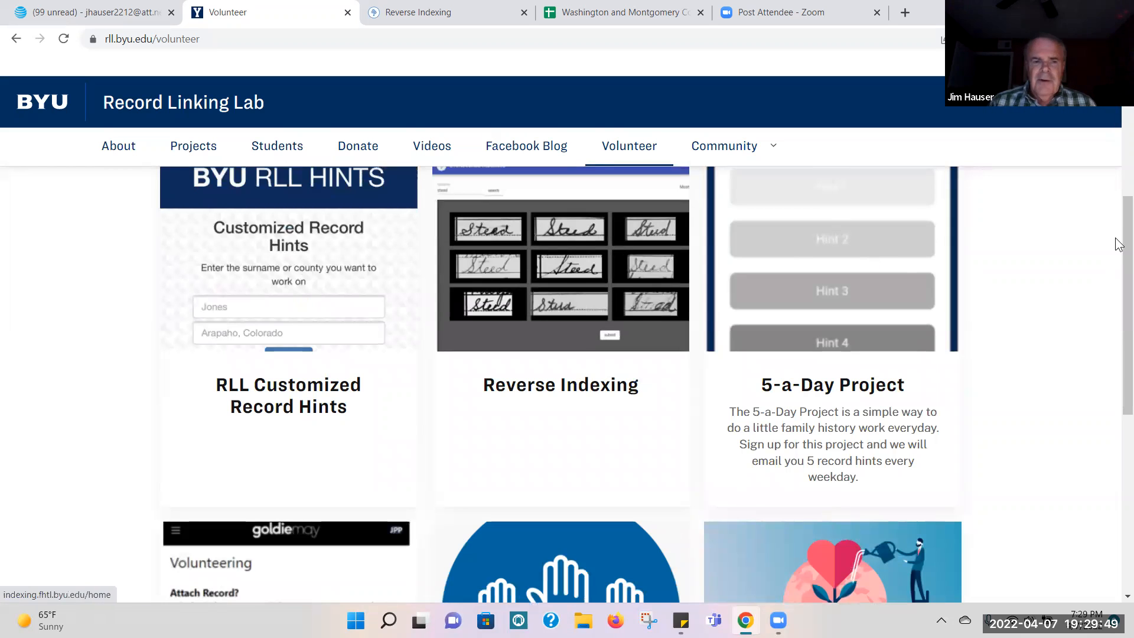
drag(1120, 312, 1119, 269)
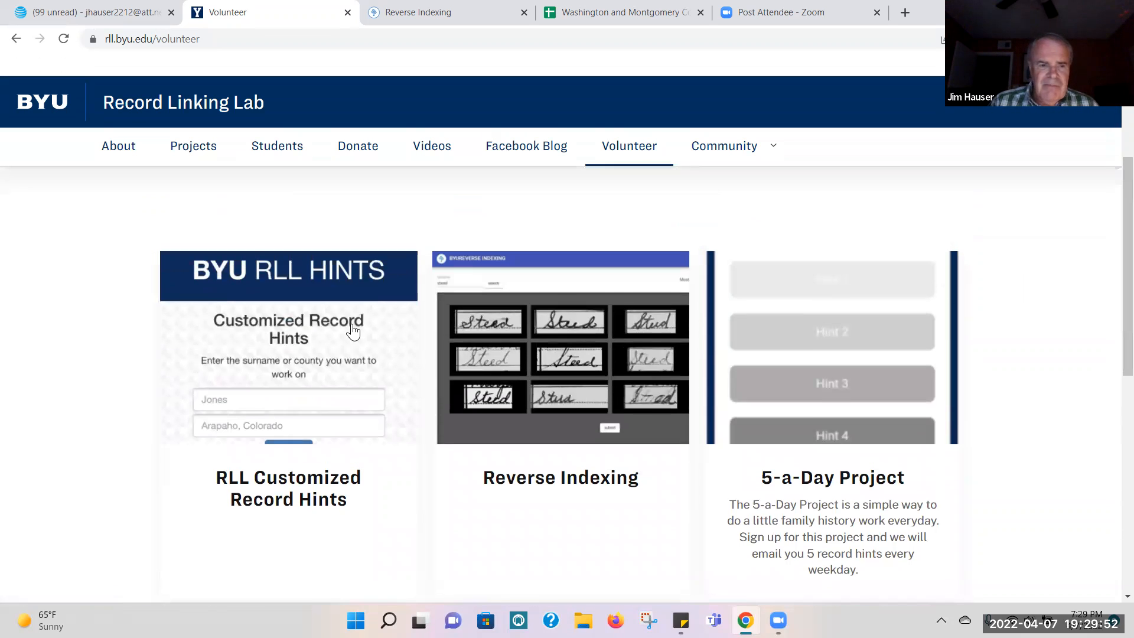
click(277, 367)
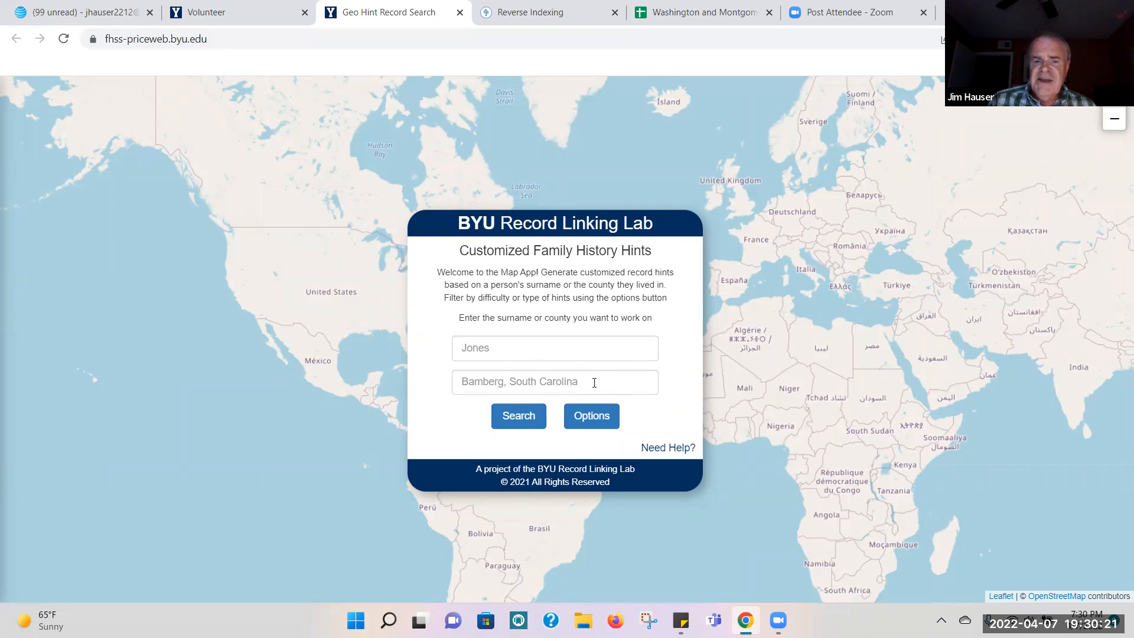
Step: Search for customized family history hints in the county Blue Earth, Minnesota
click(496, 382)
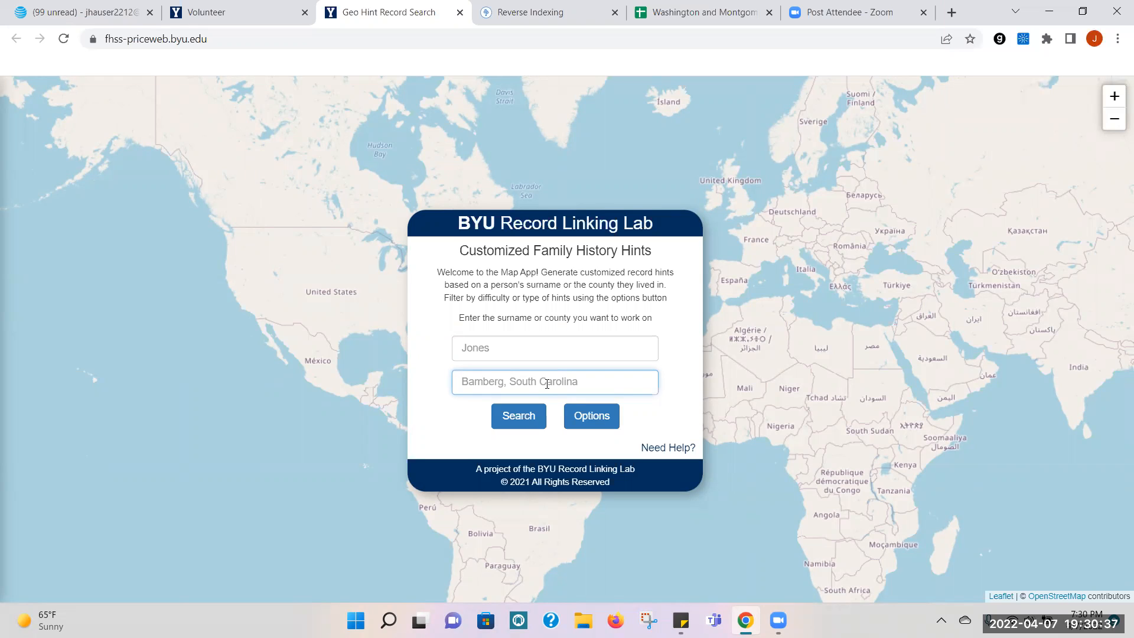
text(Glue Ea)
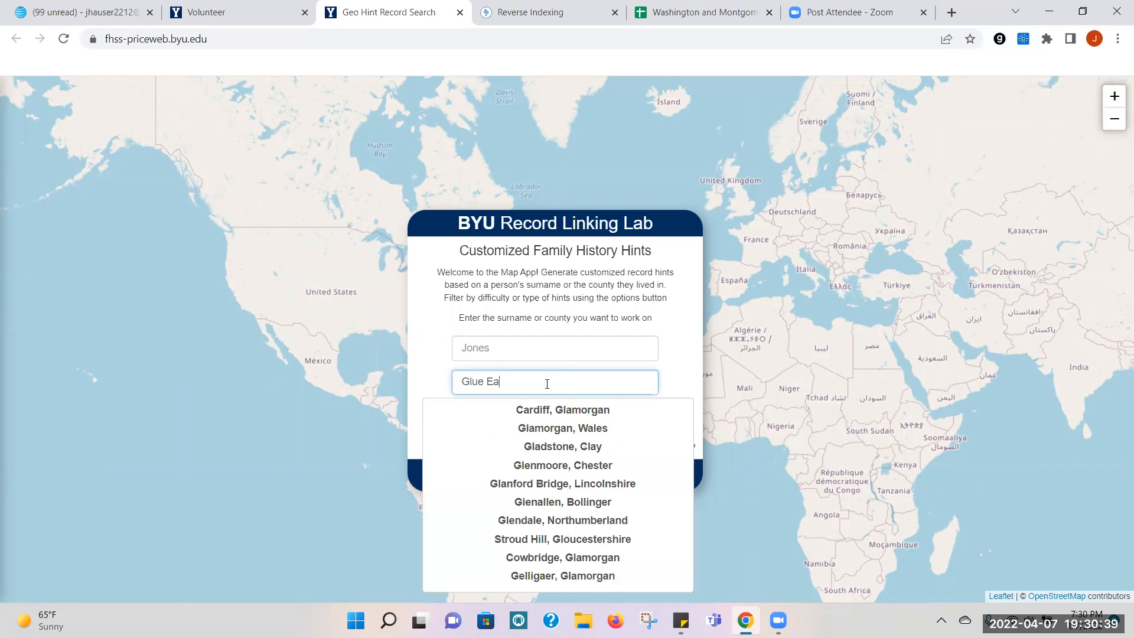
key(BackSpace)
key(BackSpace)
key(BackSpace)
key(BackSpace)
key(BackSpace)
key(BackSpace)
key(BackSpace)
text(Bl)
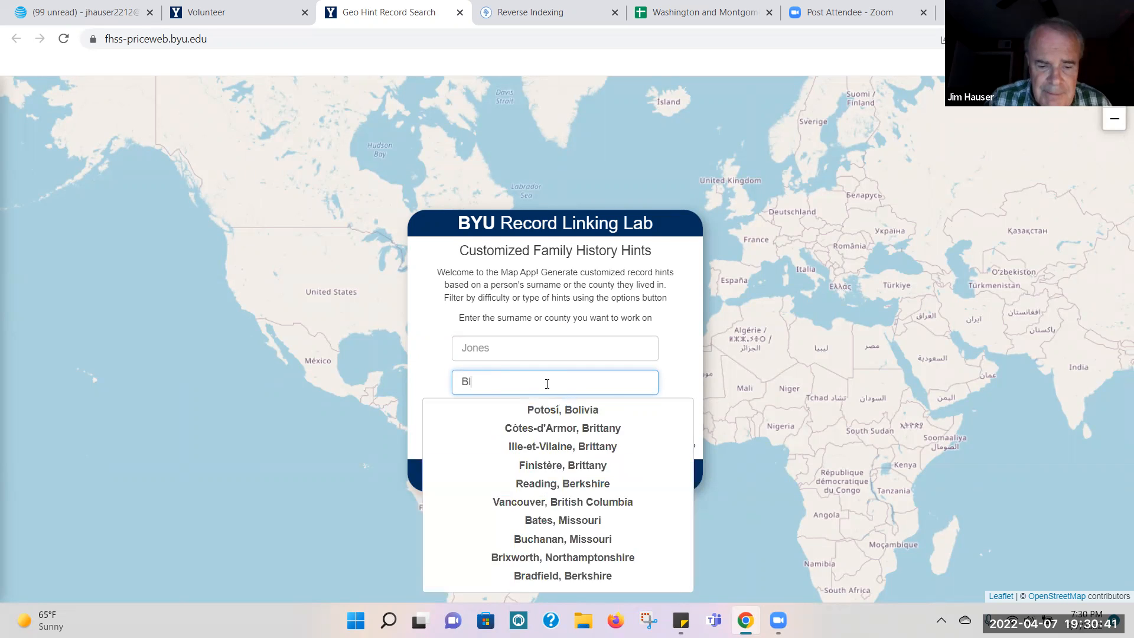
text(ue Earth)
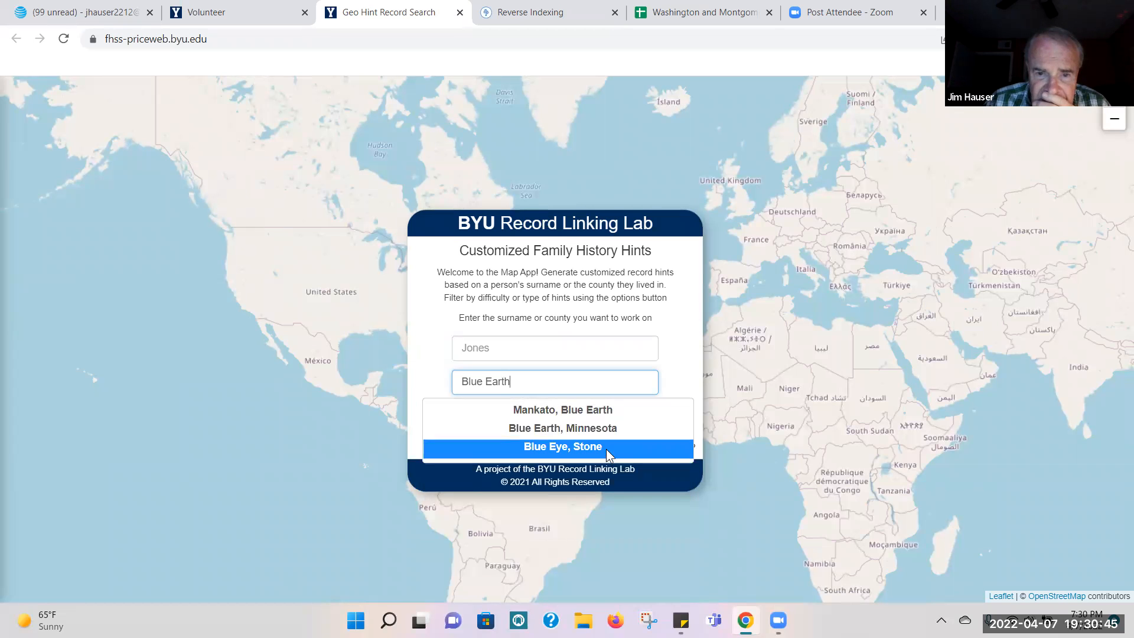
click(605, 429)
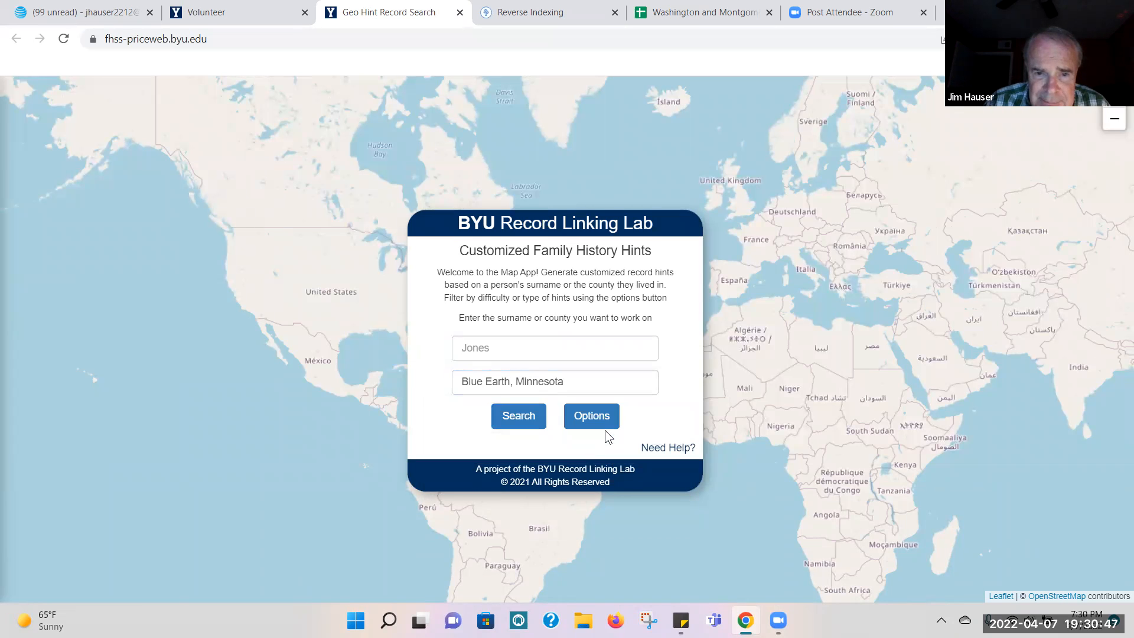
click(517, 421)
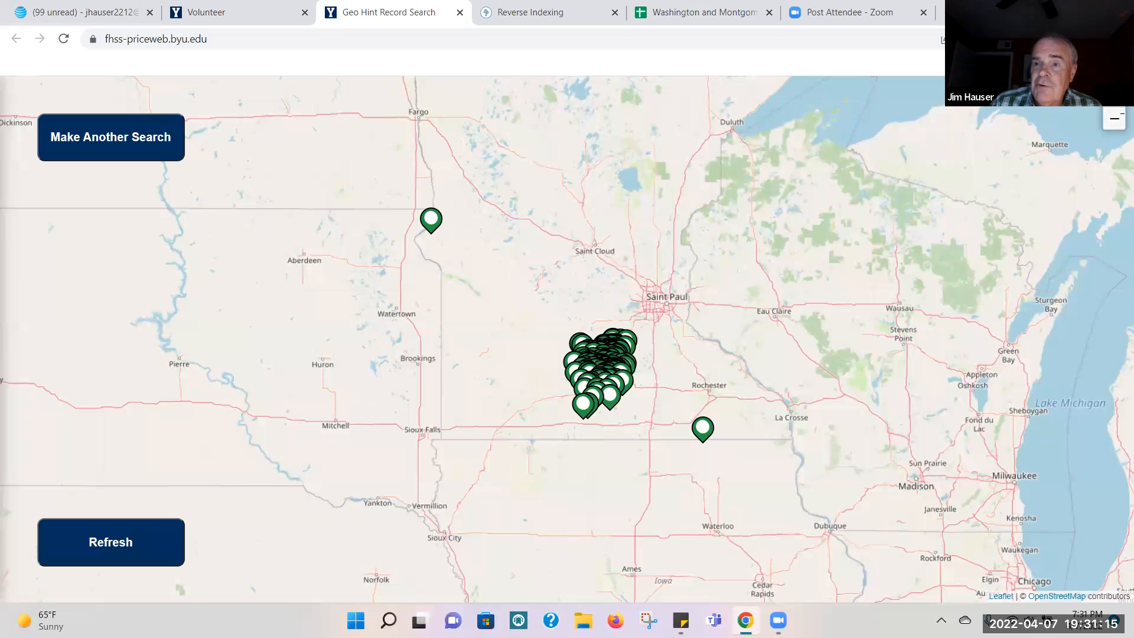
Step: Enlarge the map around the Blue Earth cluster and open the record hint of a marker near its middle in the source linker
click(1114, 99)
click(1113, 98)
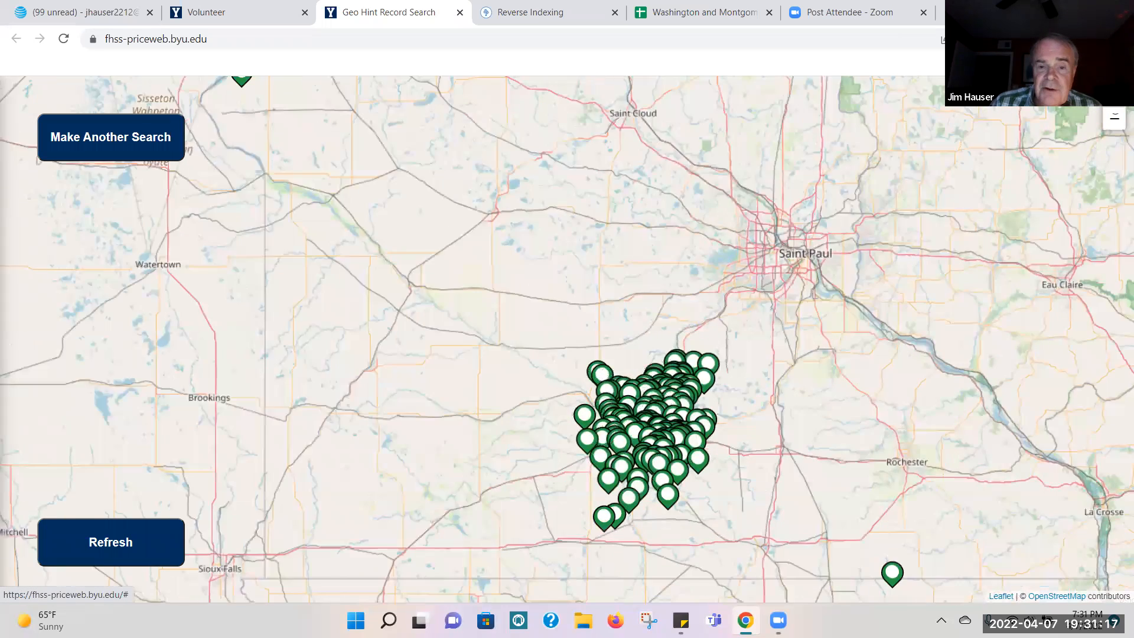
mouse_move(951, 380)
mouse_down()
mouse_move(936, 291)
mouse_move(880, 234)
mouse_up()
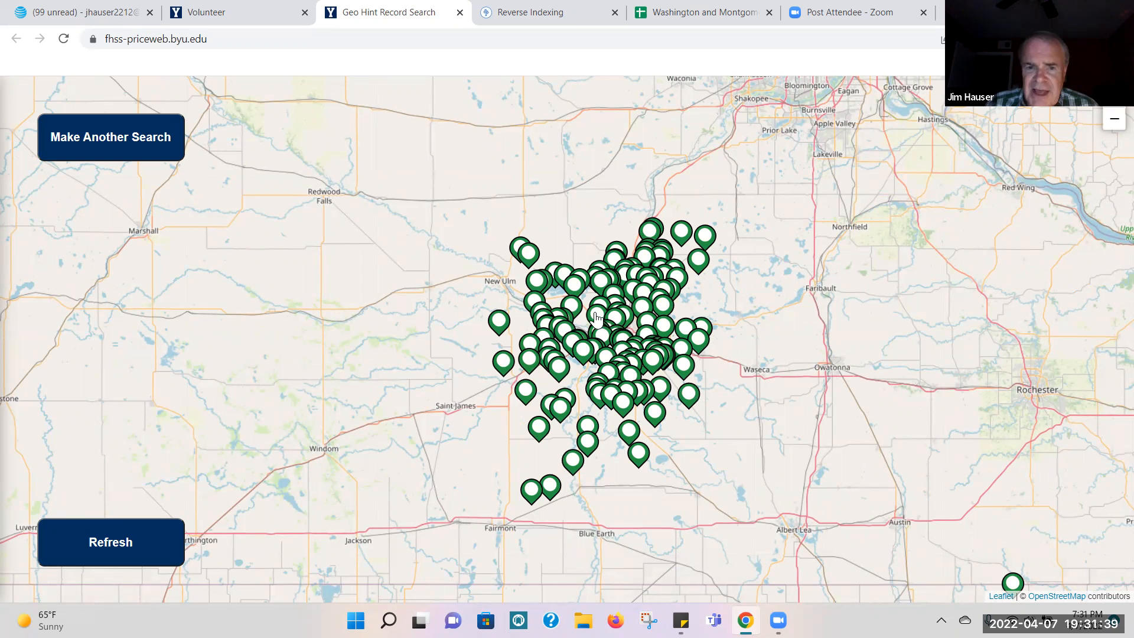
click(596, 317)
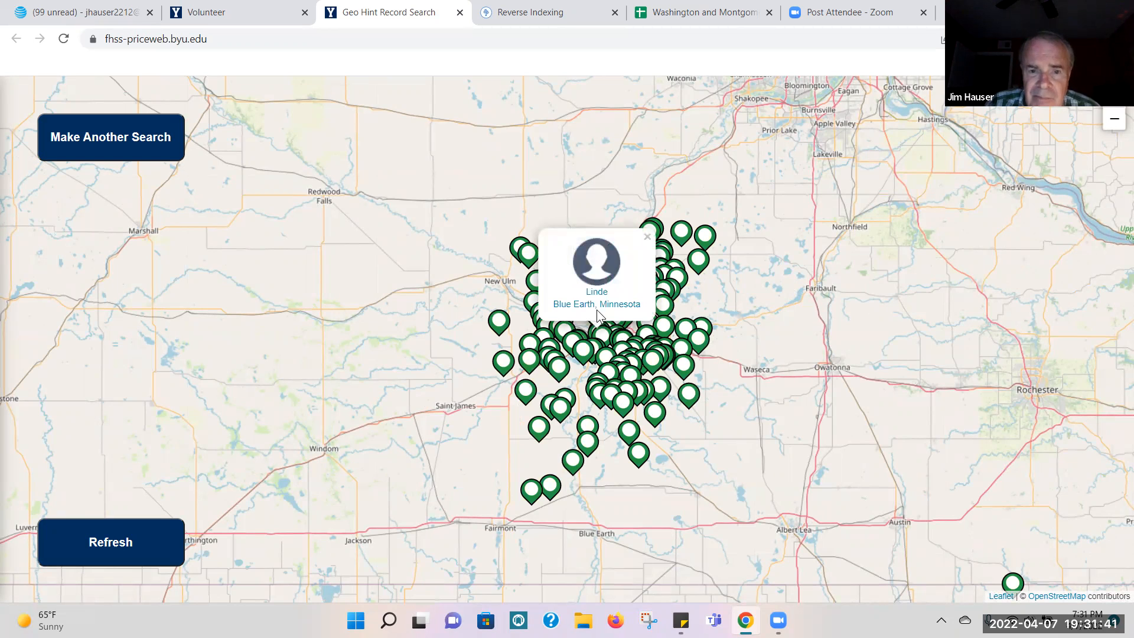
click(598, 294)
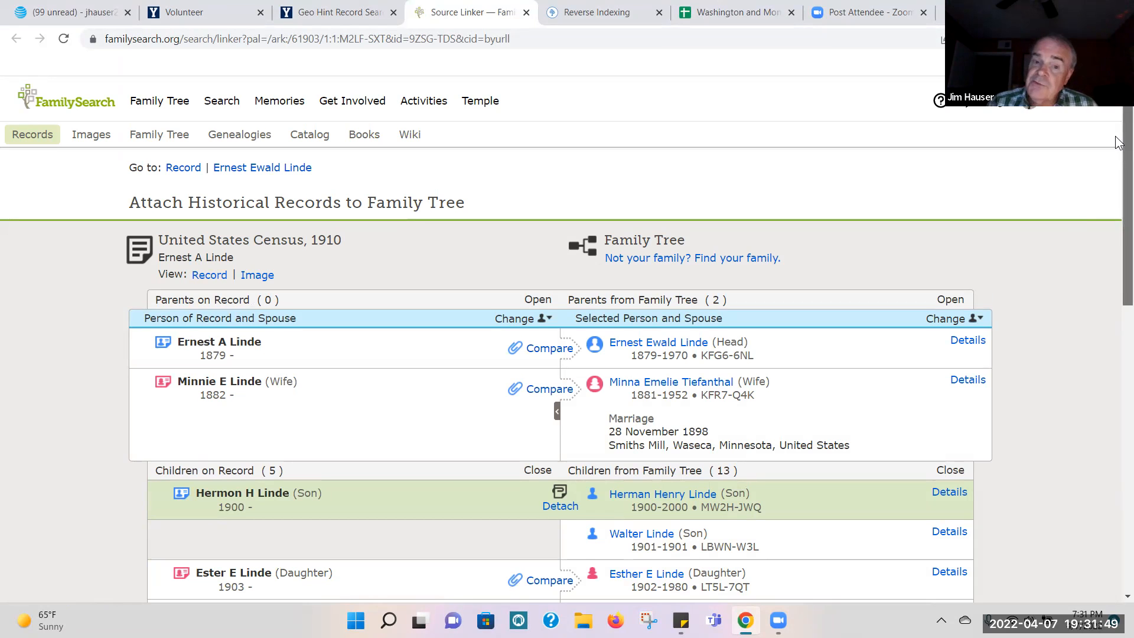
Step: Examine the 1910 census household against the Family Tree couple and their children, checking which members already have the record attached
scroll(1118, 142, down, 4)
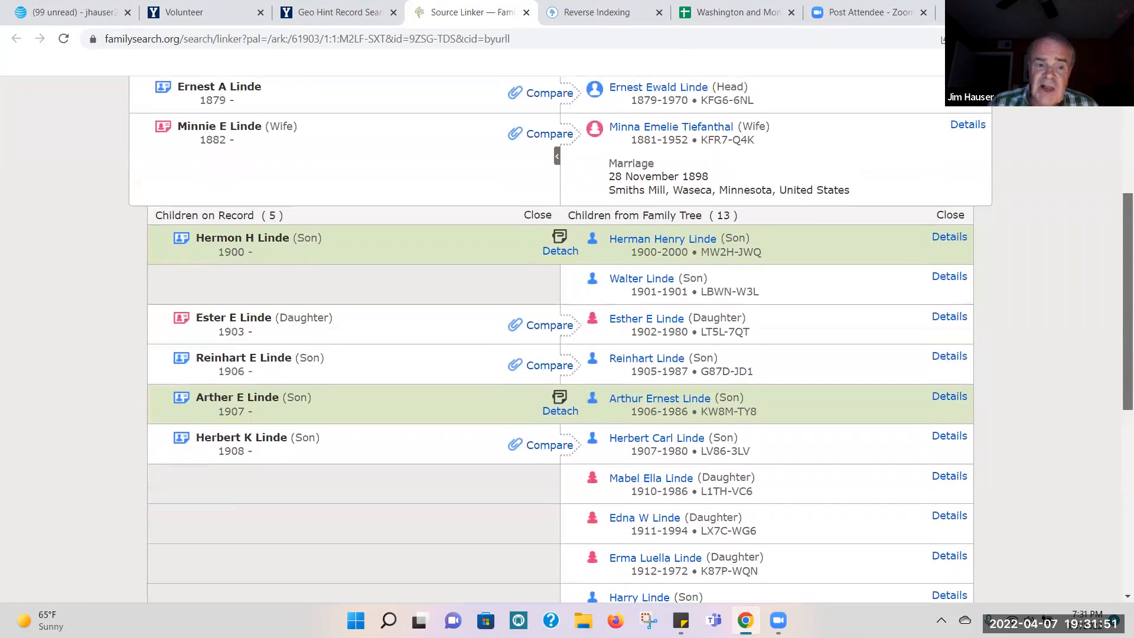
scroll(631, 339, up, 1)
scroll(631, 339, up, 1)
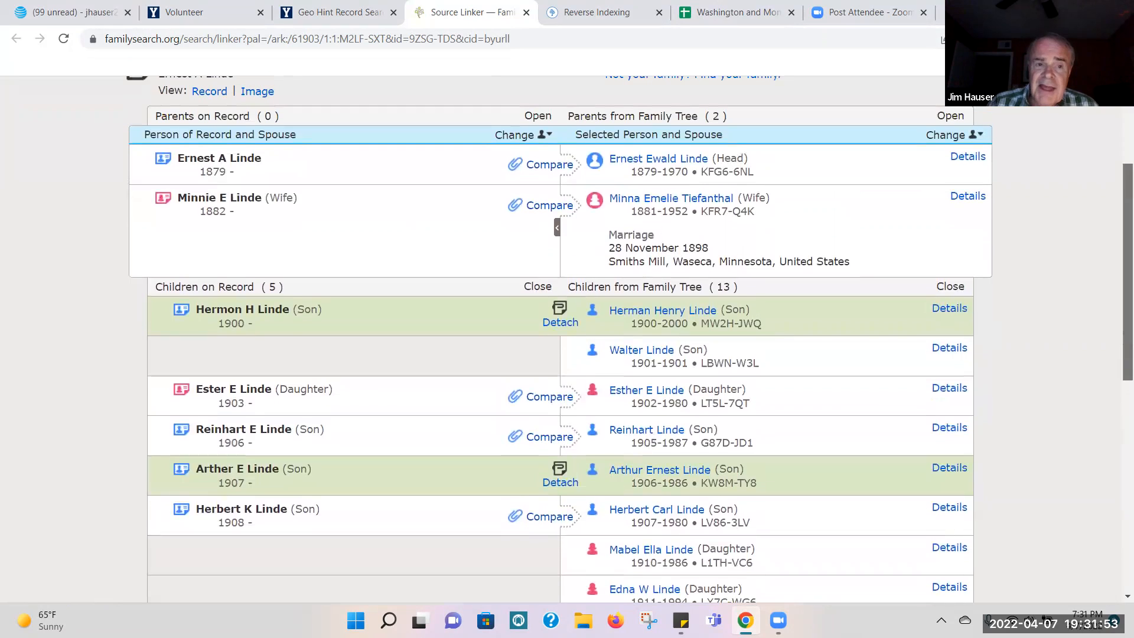
scroll(631, 339, up, 1)
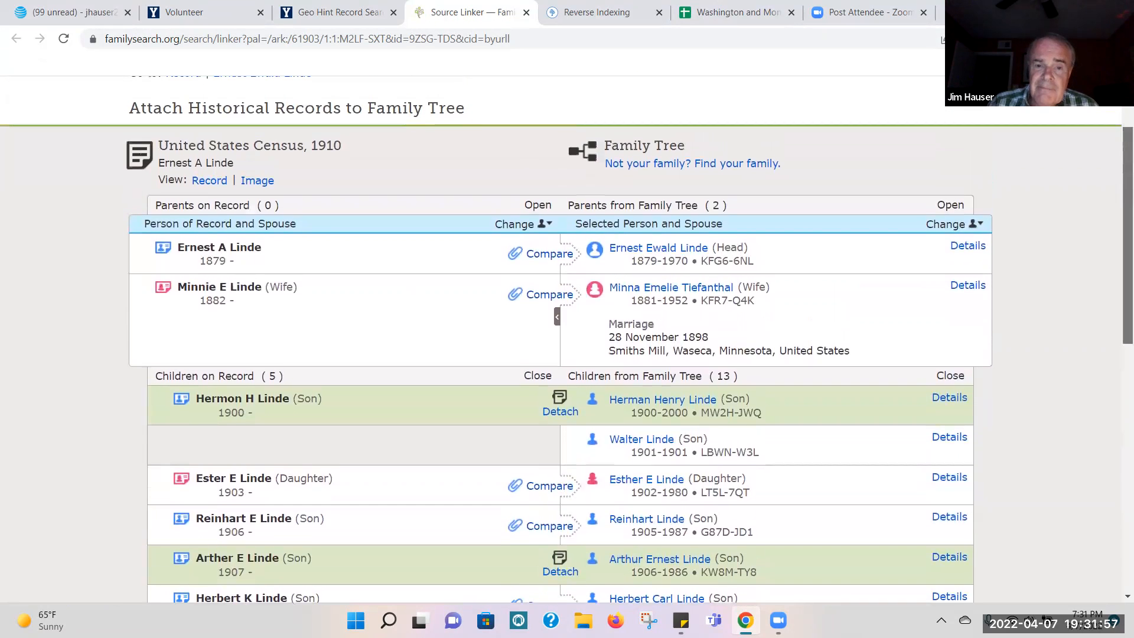
scroll(631, 339, down, 3)
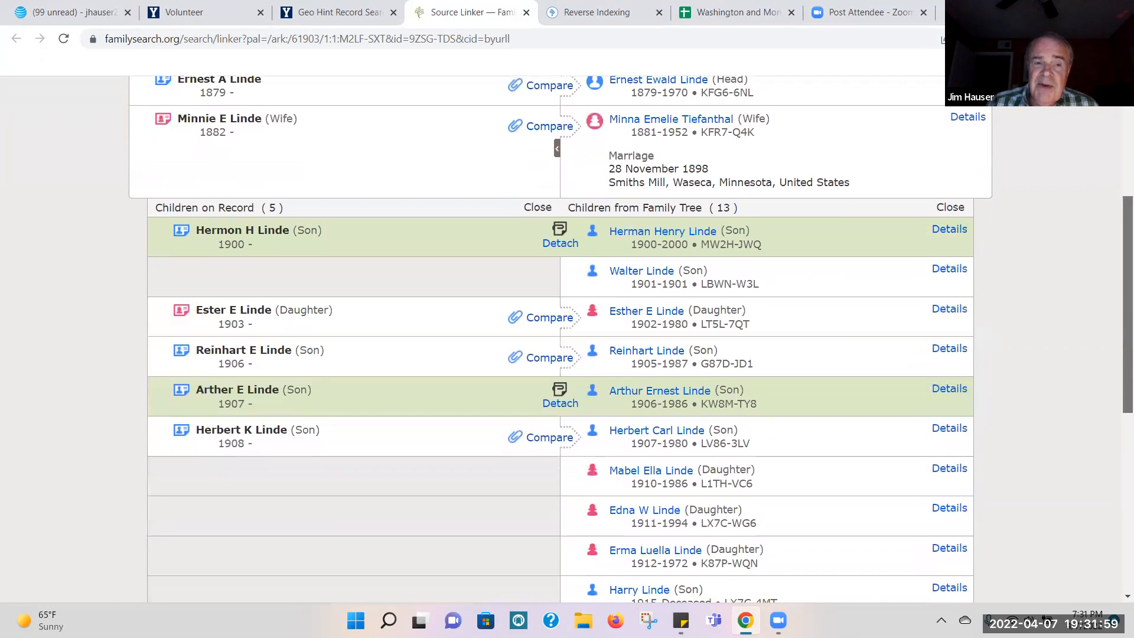
scroll(631, 339, up, 3)
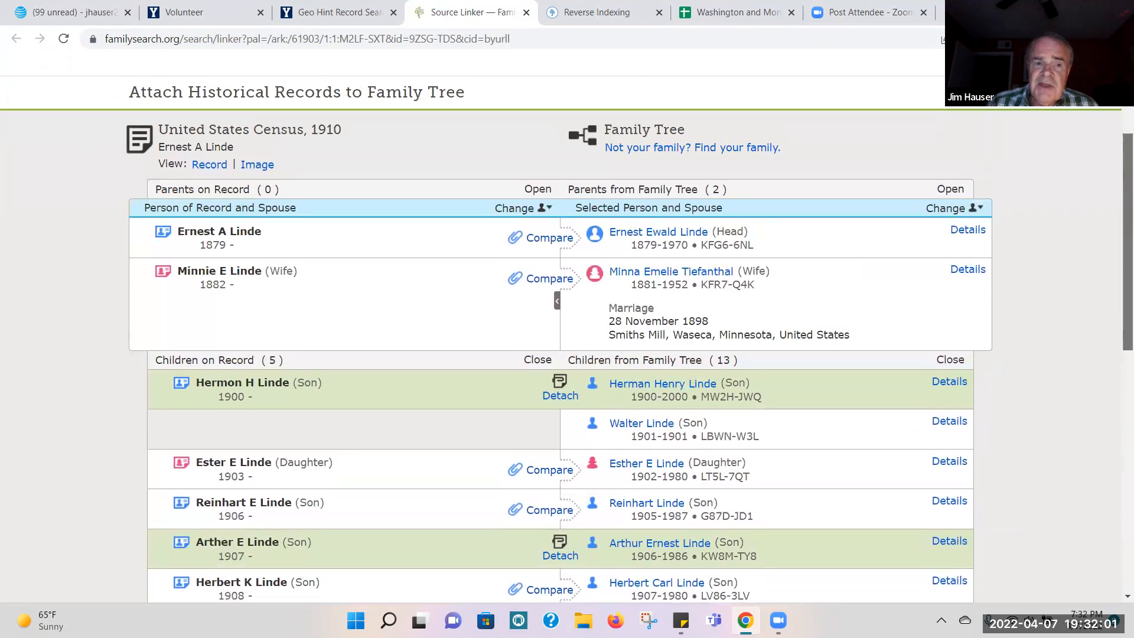
scroll(631, 339, up, 2)
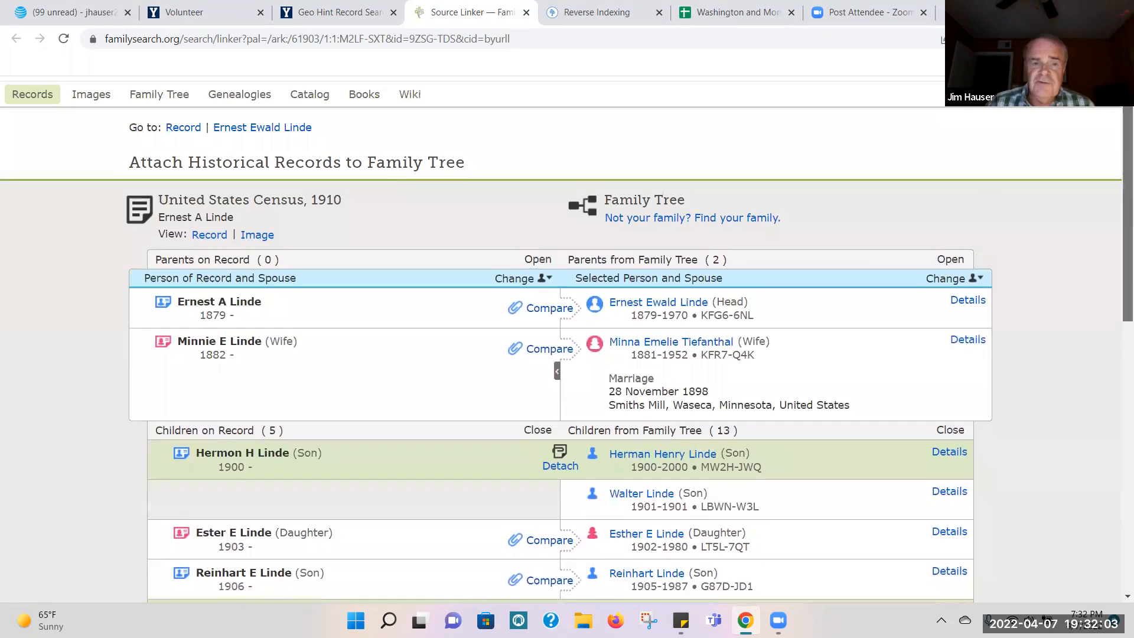
scroll(631, 339, down, 1)
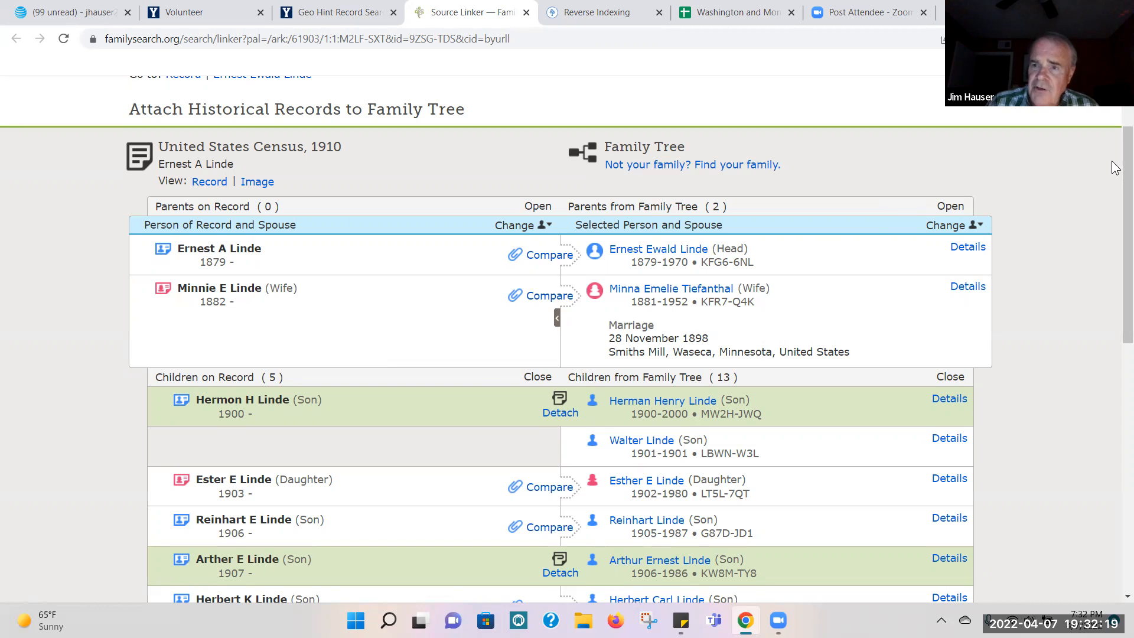
scroll(1118, 166, down, 1)
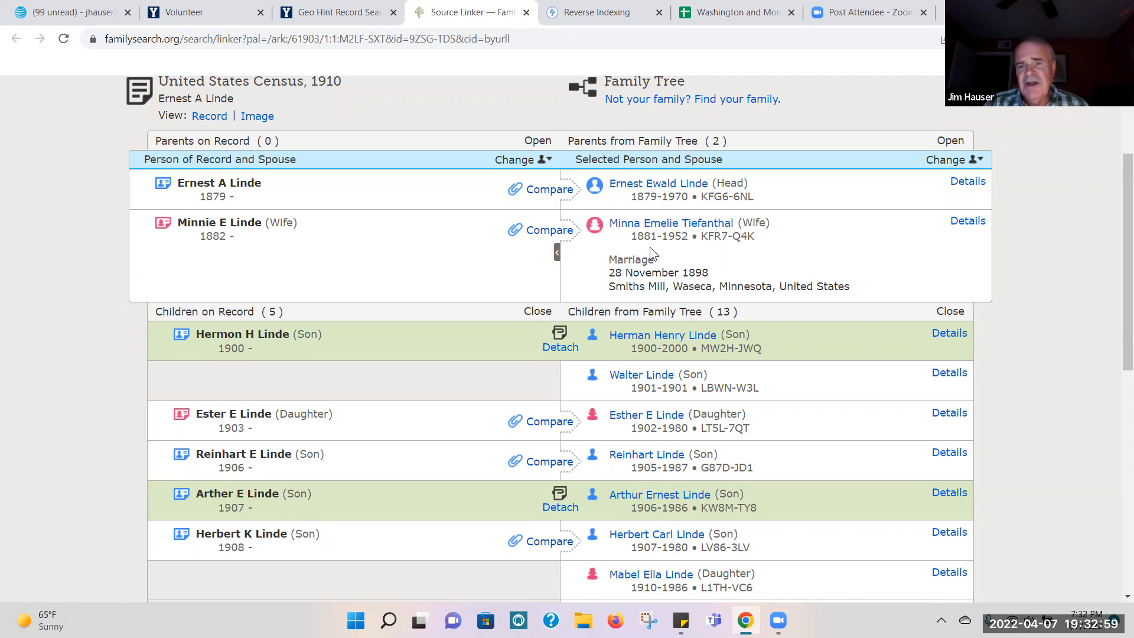
drag(1124, 182, 1116, 245)
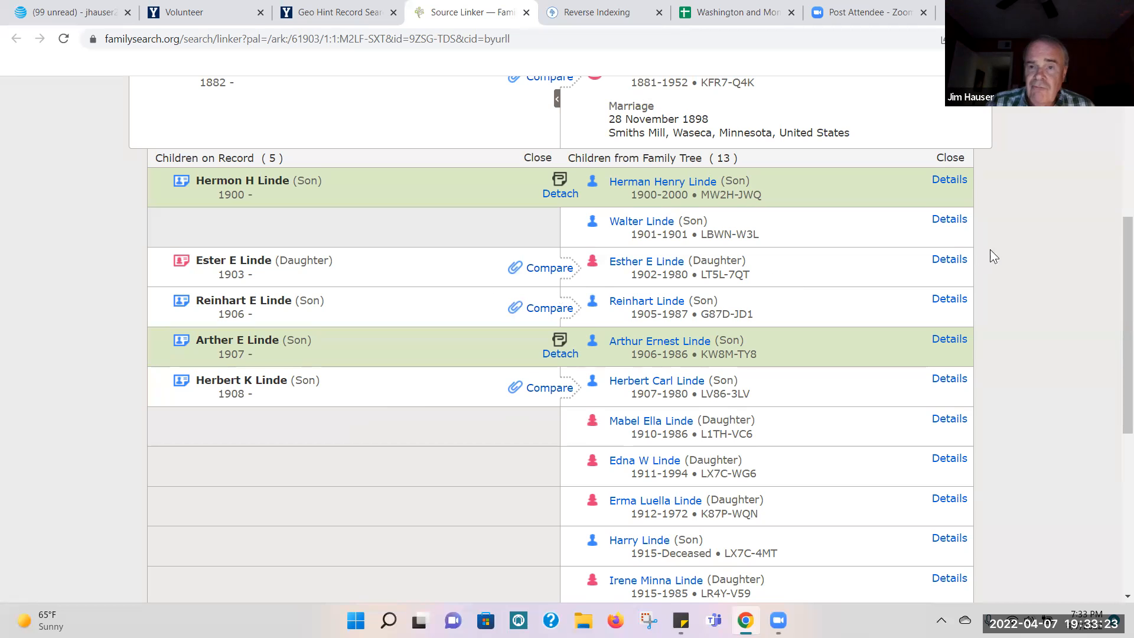
scroll(1118, 293, up, 3)
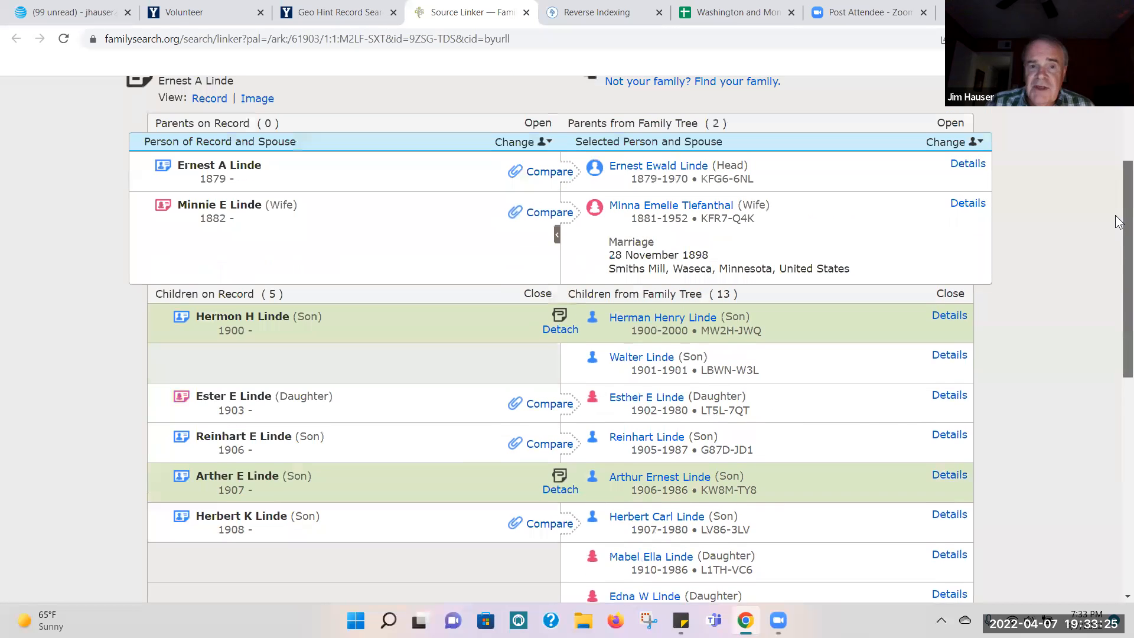
Step: Compare the detailed life events of the household head and the eldest son with the 1910 census record
click(967, 204)
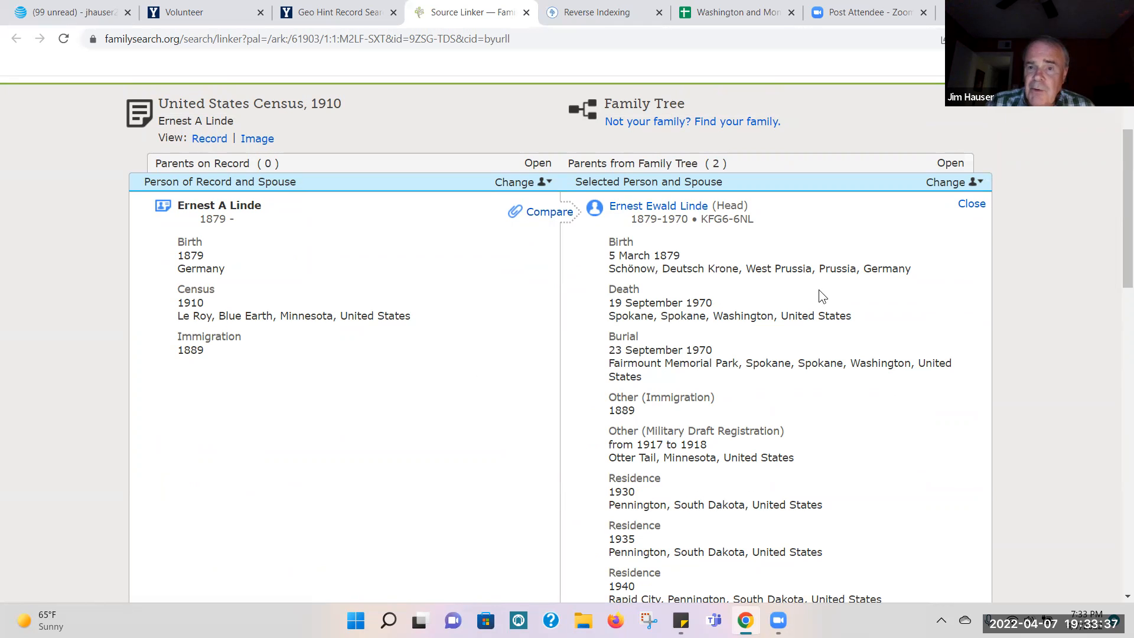
drag(1128, 190, 1127, 326)
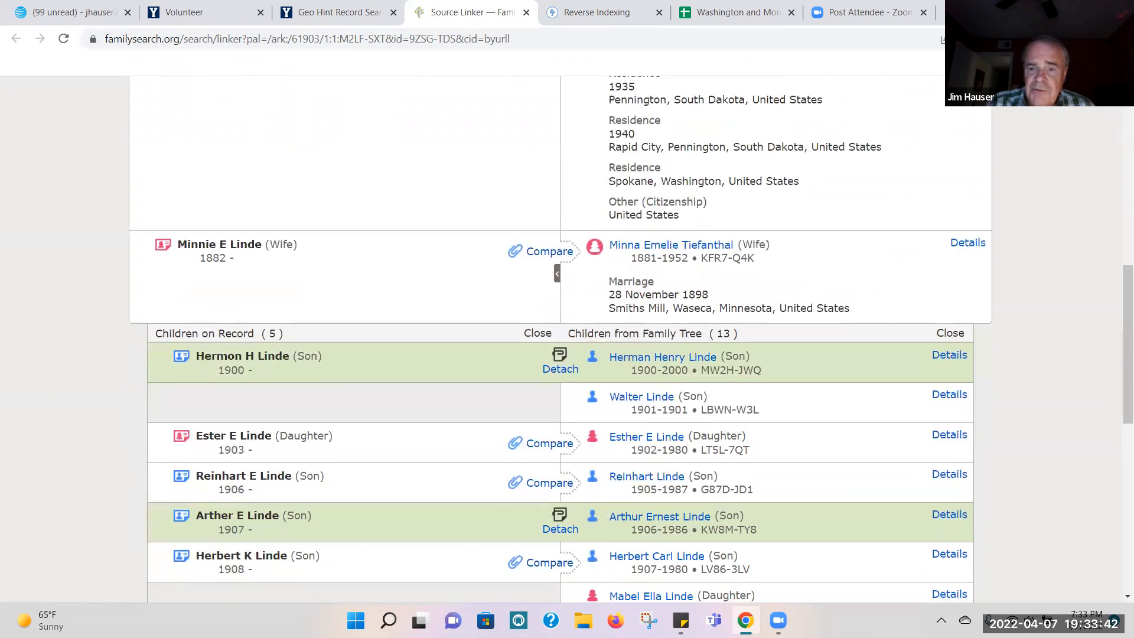
click(950, 357)
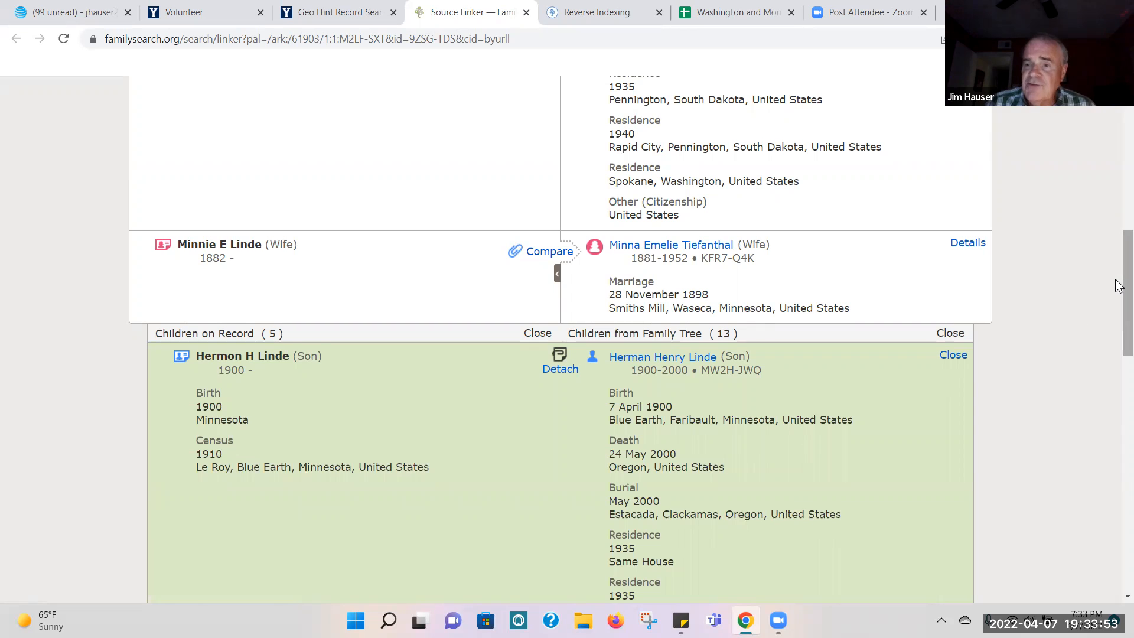
Step: Attach the census record to the household head, adding the 1889 immigration and the 1910 residence in Le Roy, Blue Earth, Minnesota
drag(1118, 286, 1118, 103)
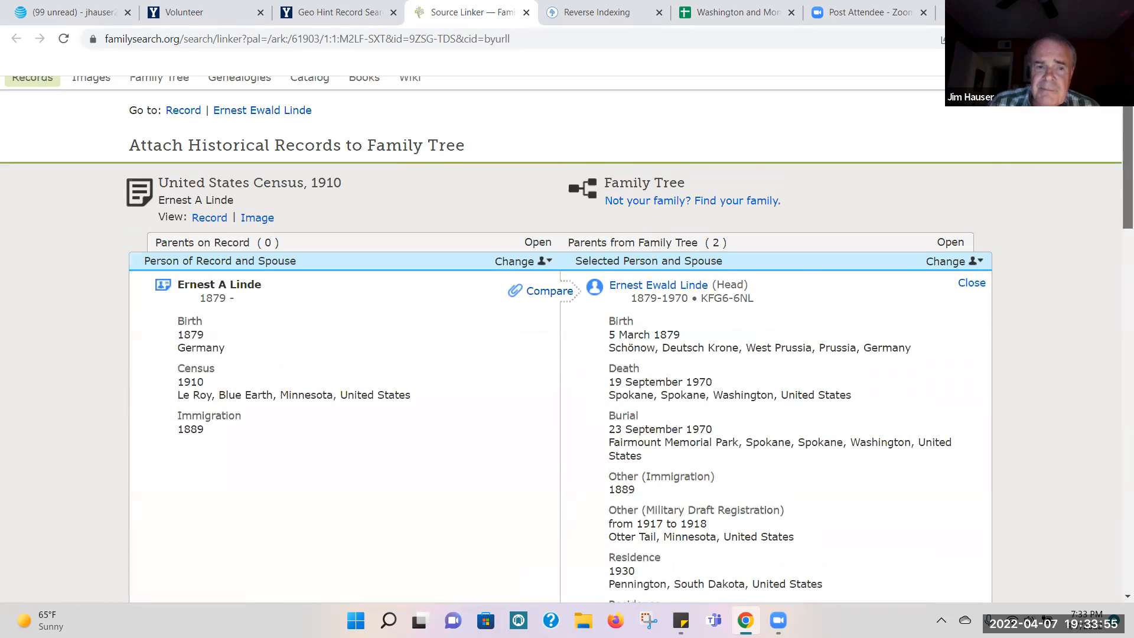
scroll(1035, 195, down, 2)
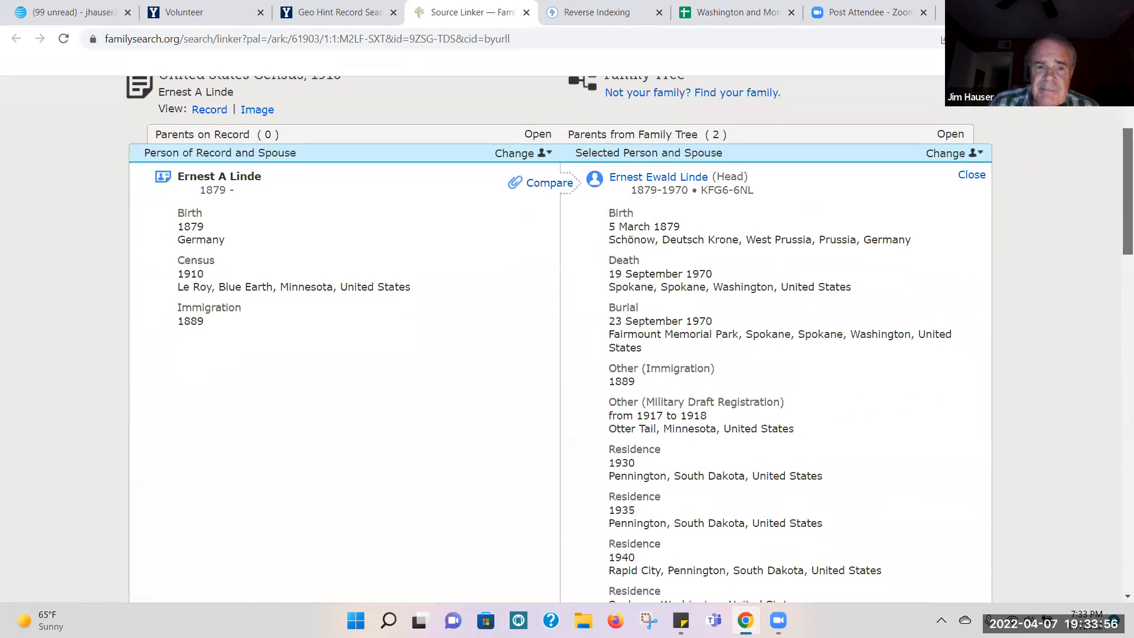
click(549, 183)
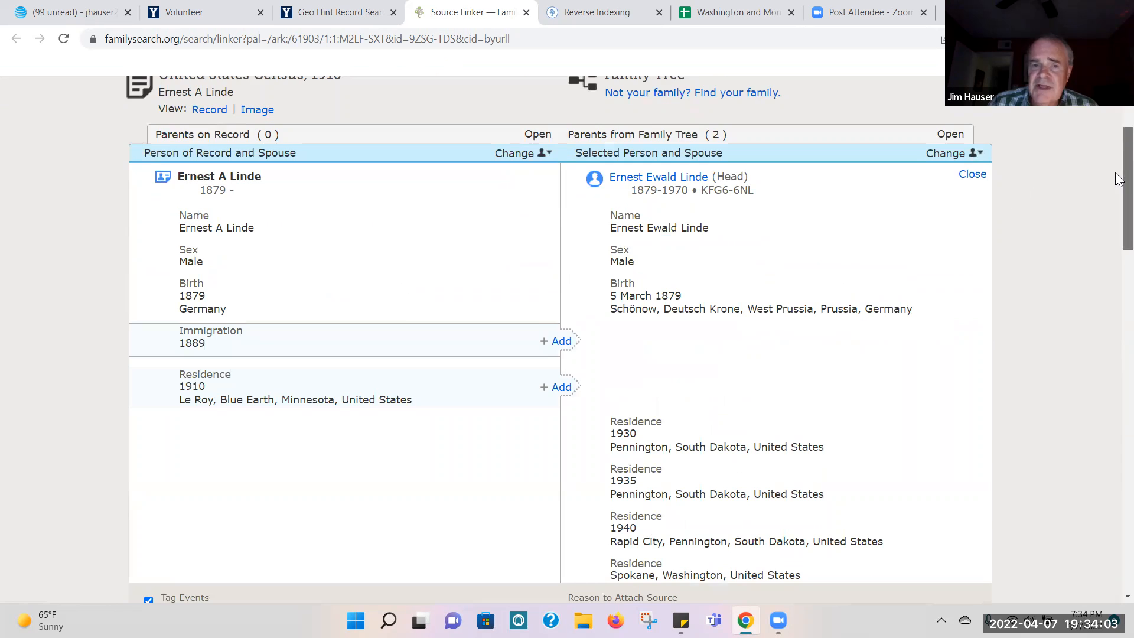
scroll(864, 230, down, 3)
click(558, 224)
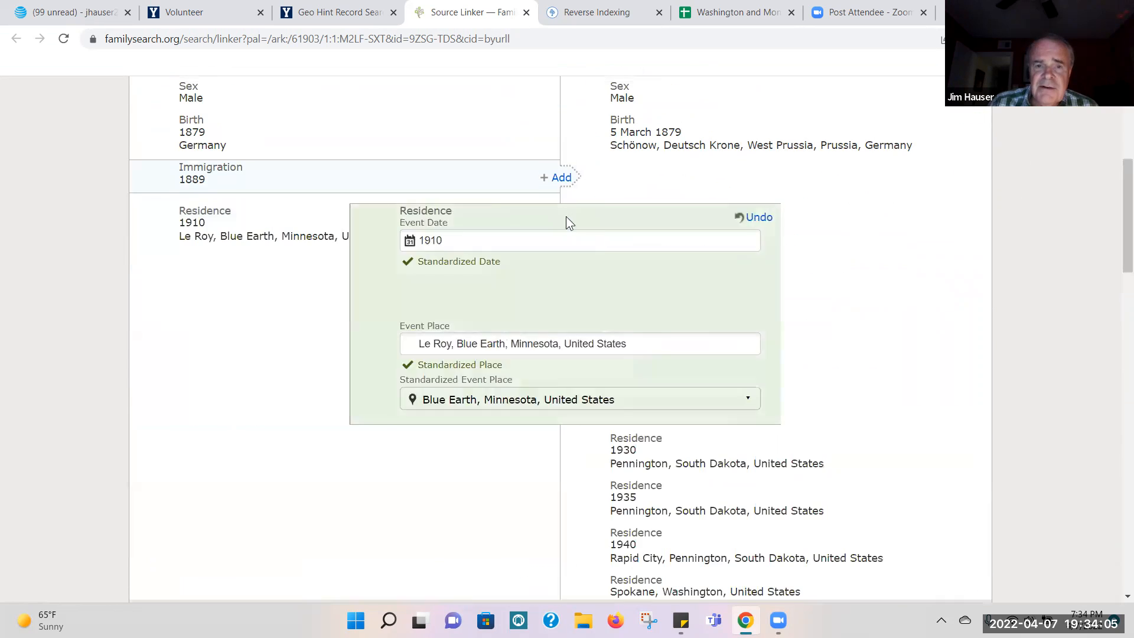
click(561, 179)
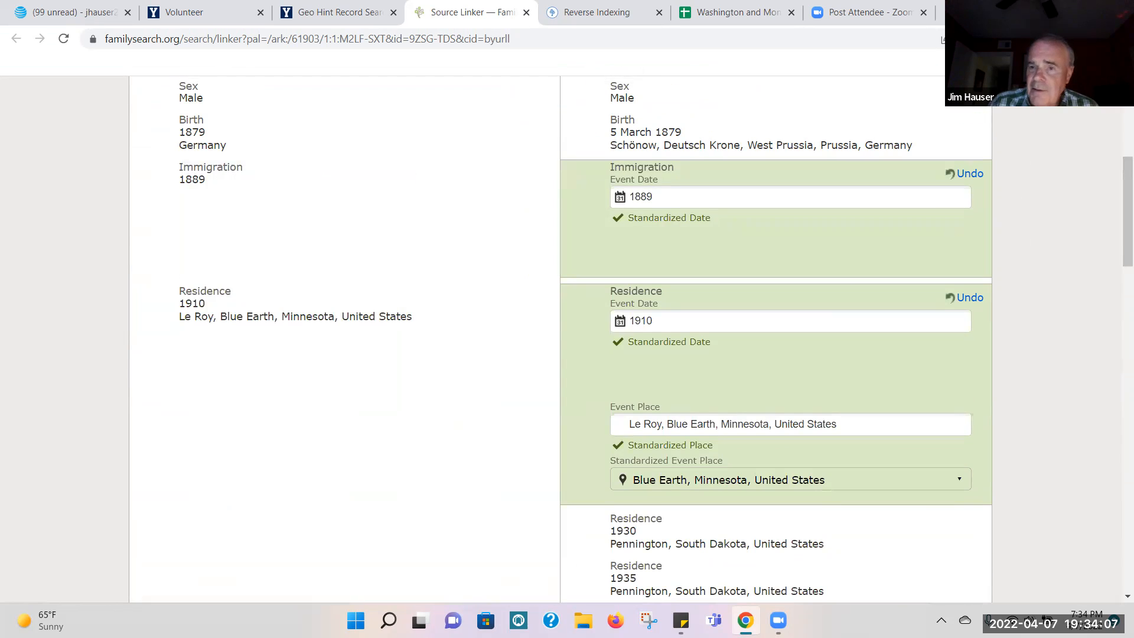
drag(1118, 180, 1118, 272)
click(793, 378)
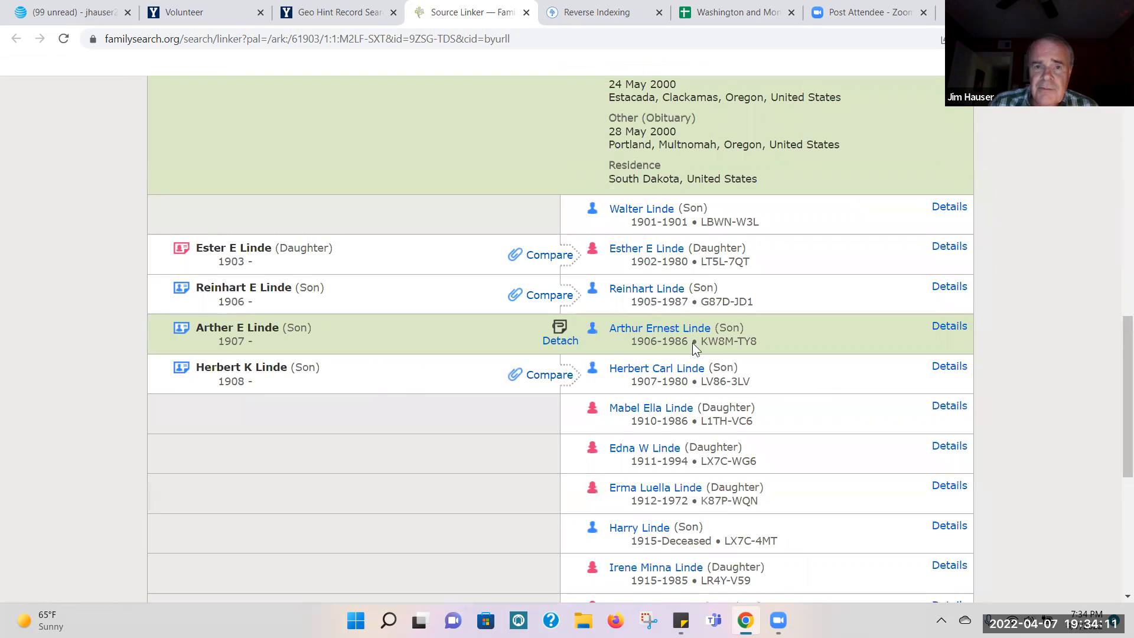
Step: Attach the census record to the daughter listed on it, adding her 1910 residence in Le Roy, Blue Earth, Minnesota
click(545, 265)
click(559, 415)
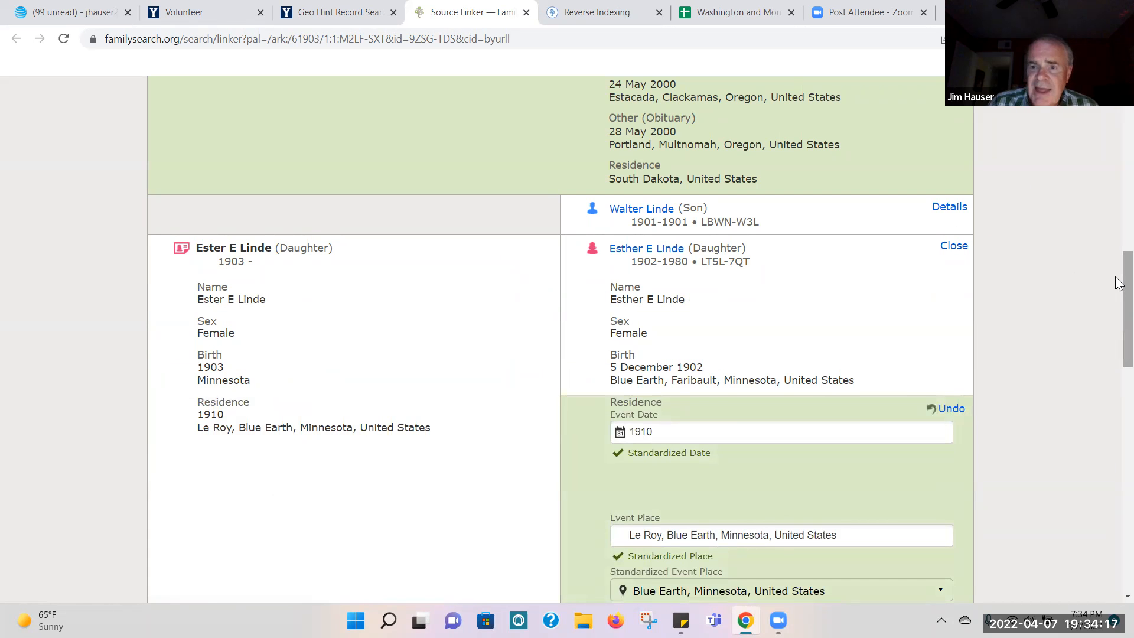
scroll(1119, 283, down, 6)
scroll(1119, 283, up, 2)
scroll(1119, 283, down, 2)
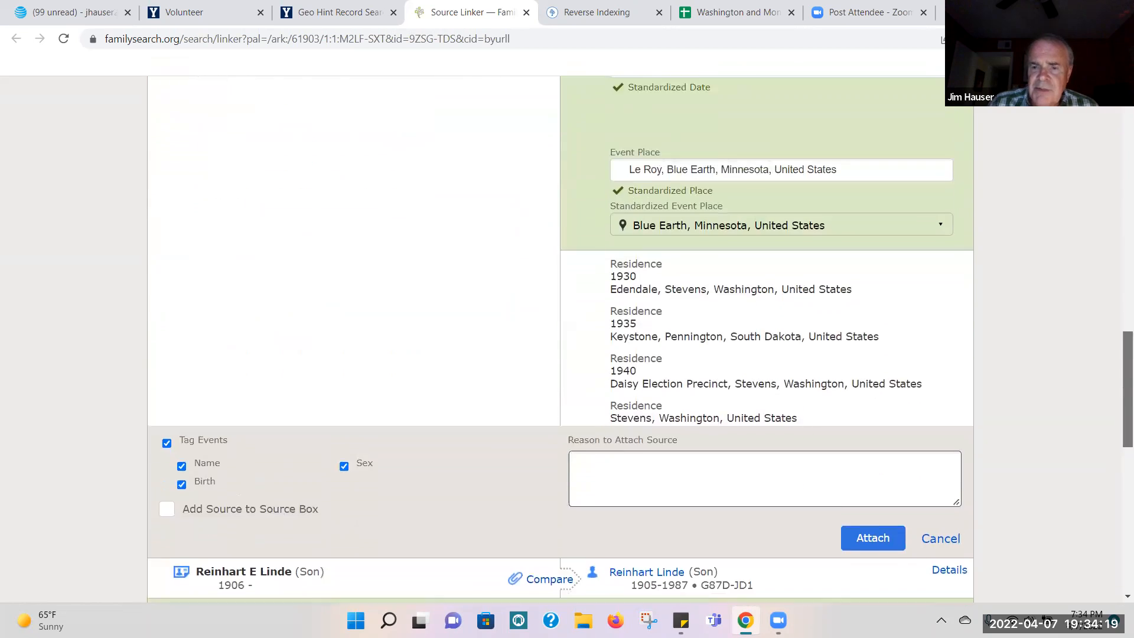
scroll(1119, 283, down, 2)
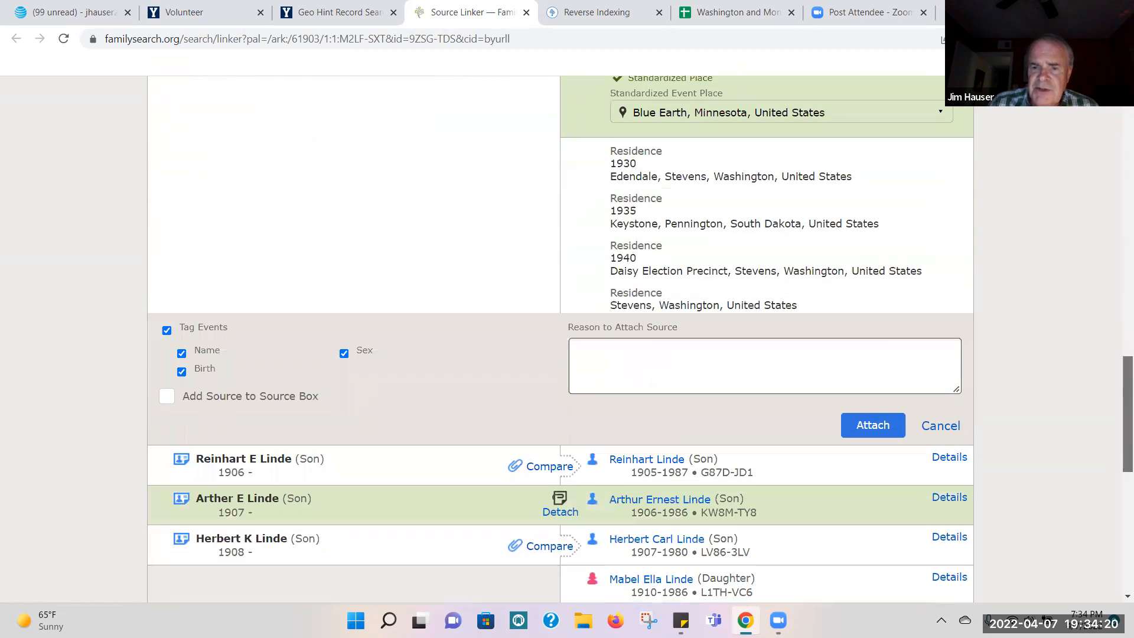
click(871, 431)
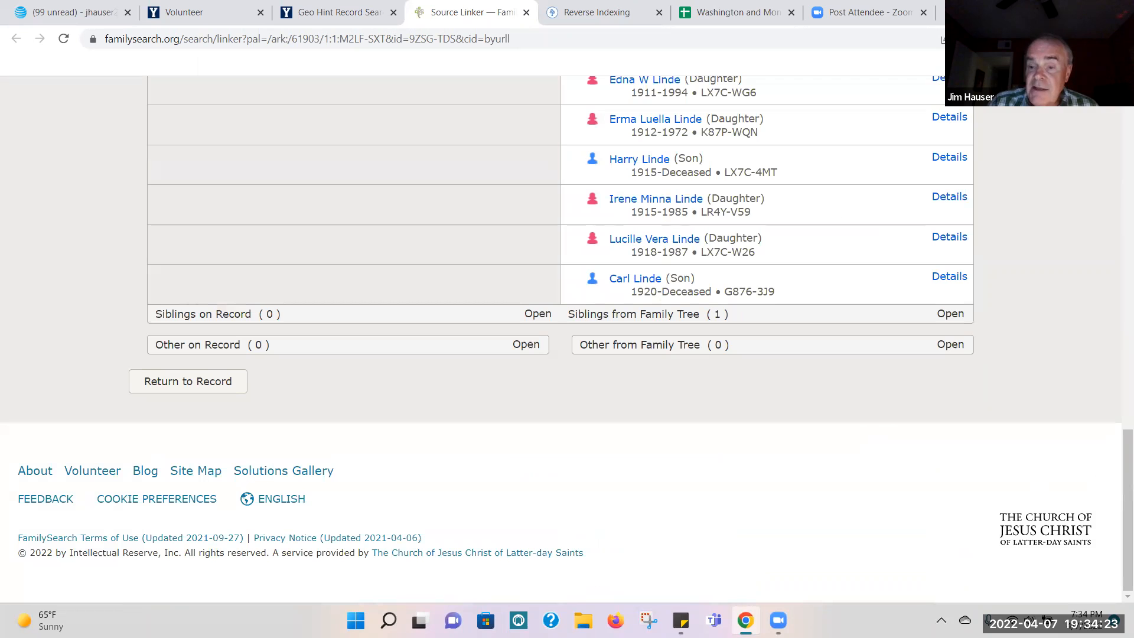
Step: Attach the census record to the wife, adding the 1899 immigration and the 1910 residence in Le Roy, Blue Earth, Minnesota
drag(1119, 508, 1117, 212)
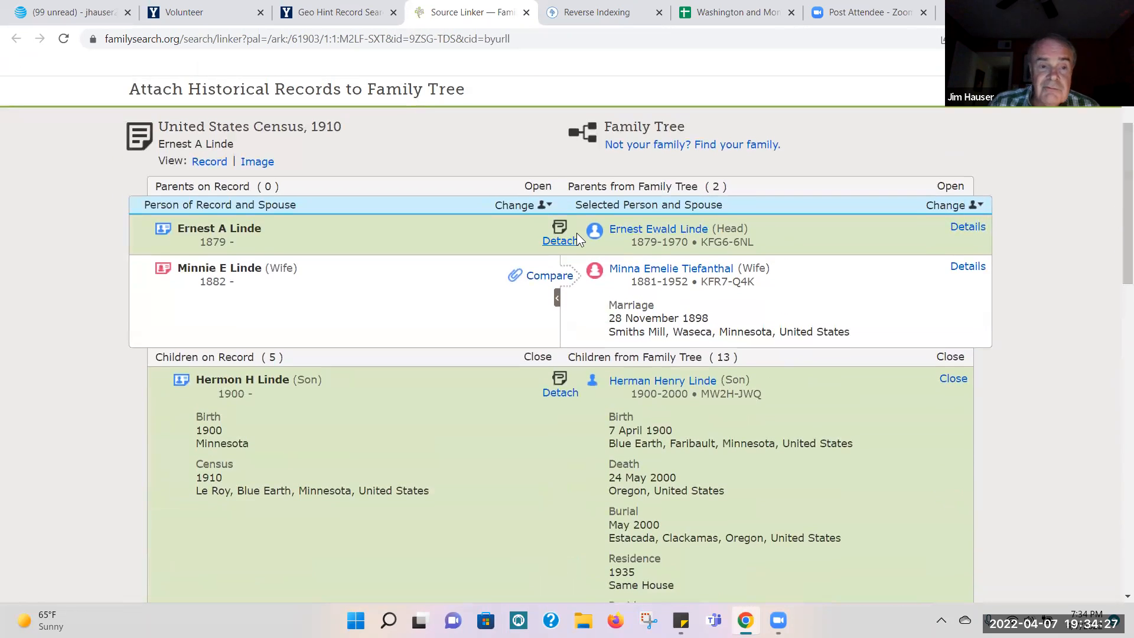
click(546, 276)
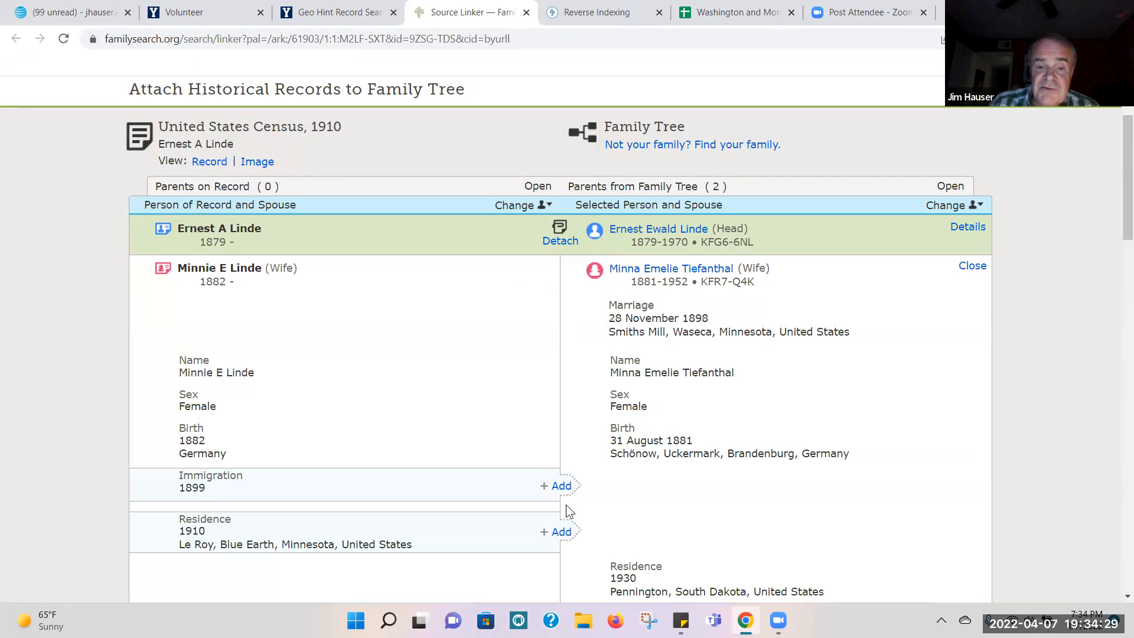
click(560, 533)
click(560, 486)
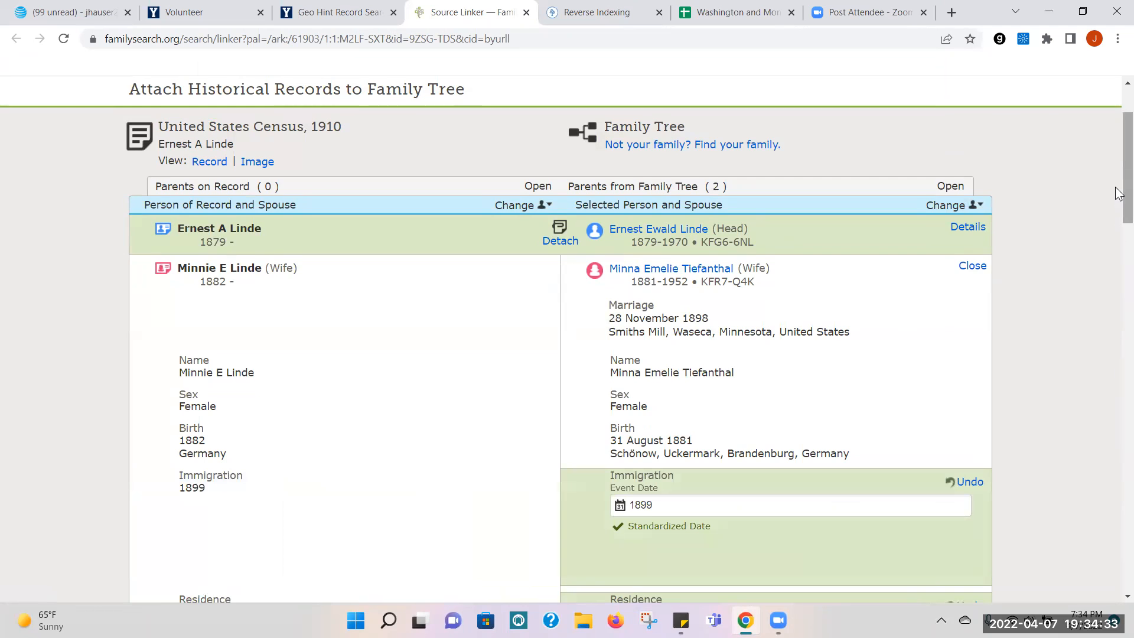
drag(1116, 218, 1115, 282)
scroll(1118, 288, down, 10)
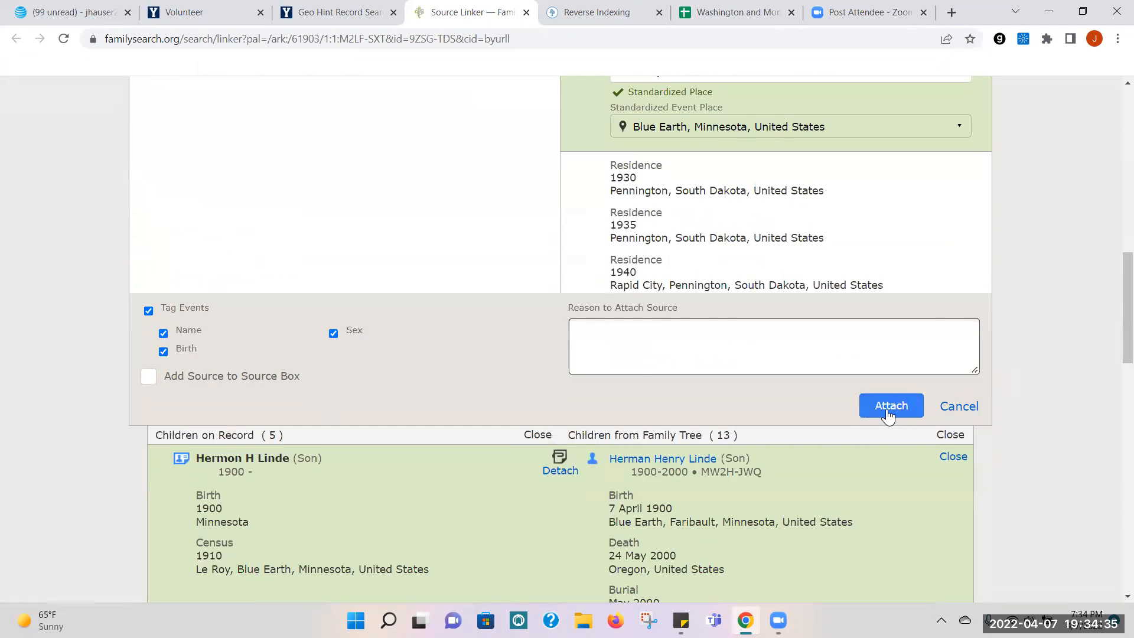
click(888, 405)
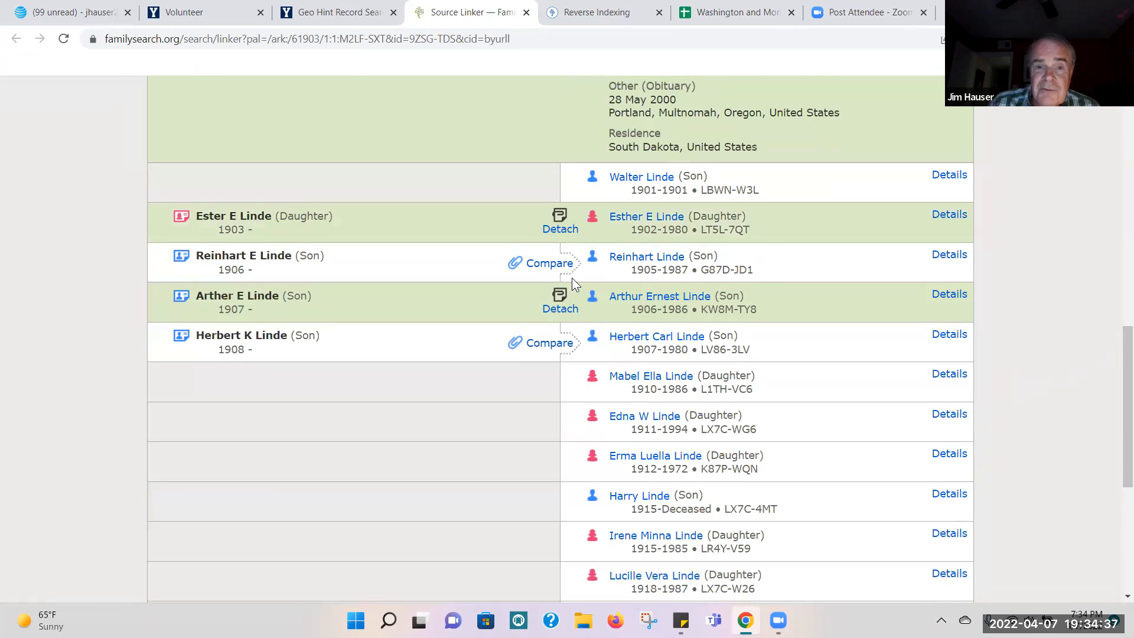
Step: Attach the census record to the second son on the record, adding his 1910 residence in Le Roy, Blue Earth, Minnesota
click(544, 265)
click(553, 424)
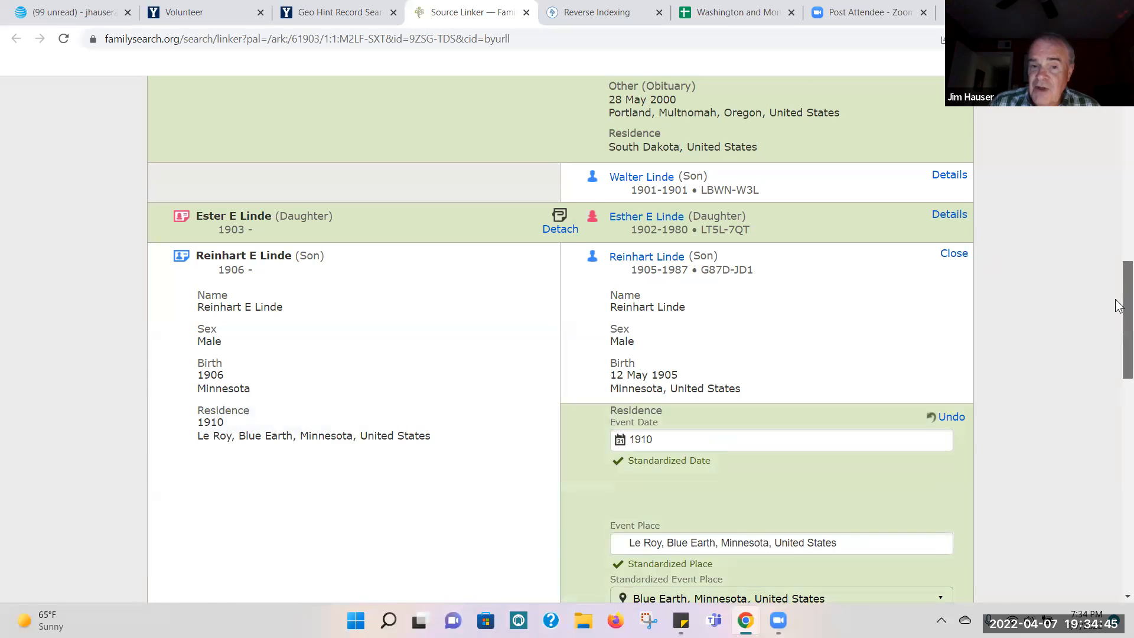
drag(1116, 298, 1116, 403)
click(863, 412)
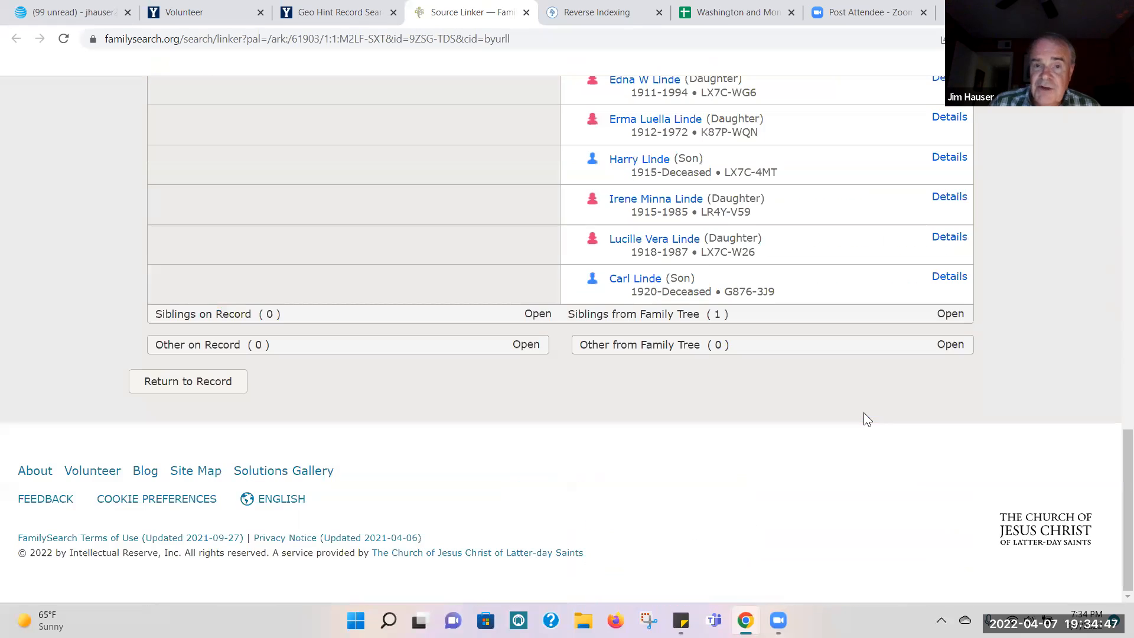
Step: Attach the census record to the youngest son on the record, adding his 1910 residence in Le Roy, Blue Earth, Minnesota
drag(1118, 501, 1118, 407)
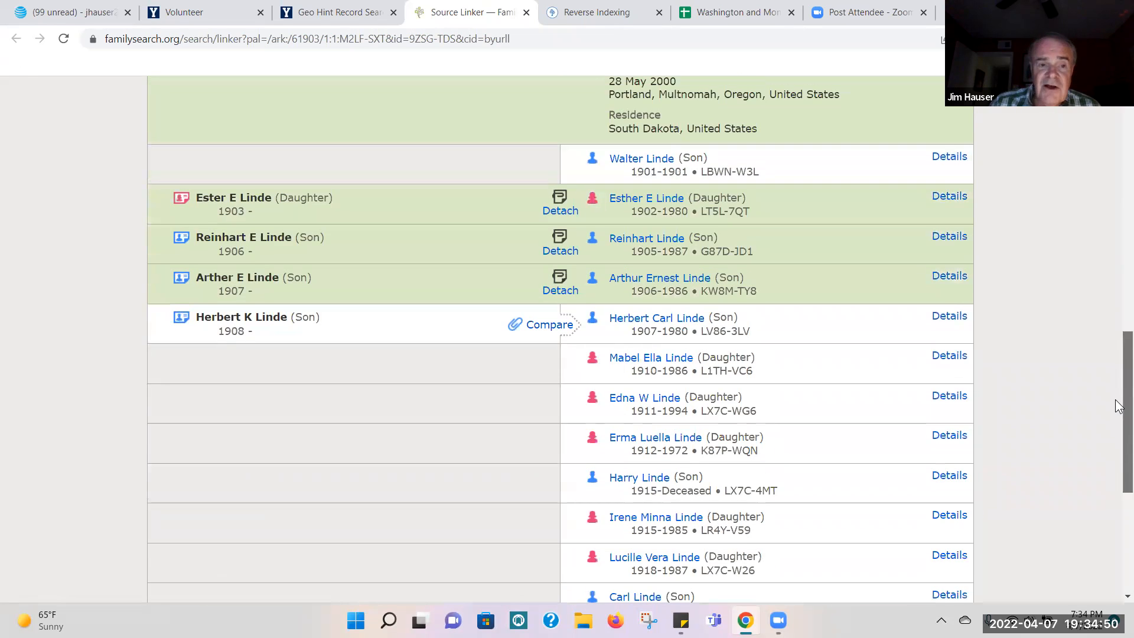
click(535, 325)
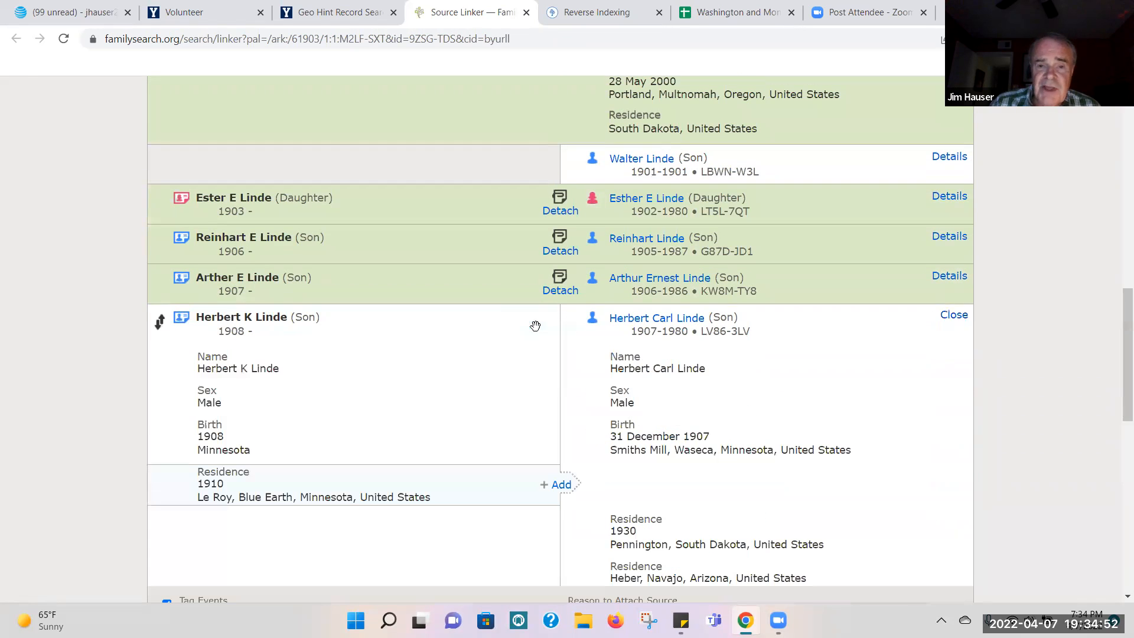
click(561, 485)
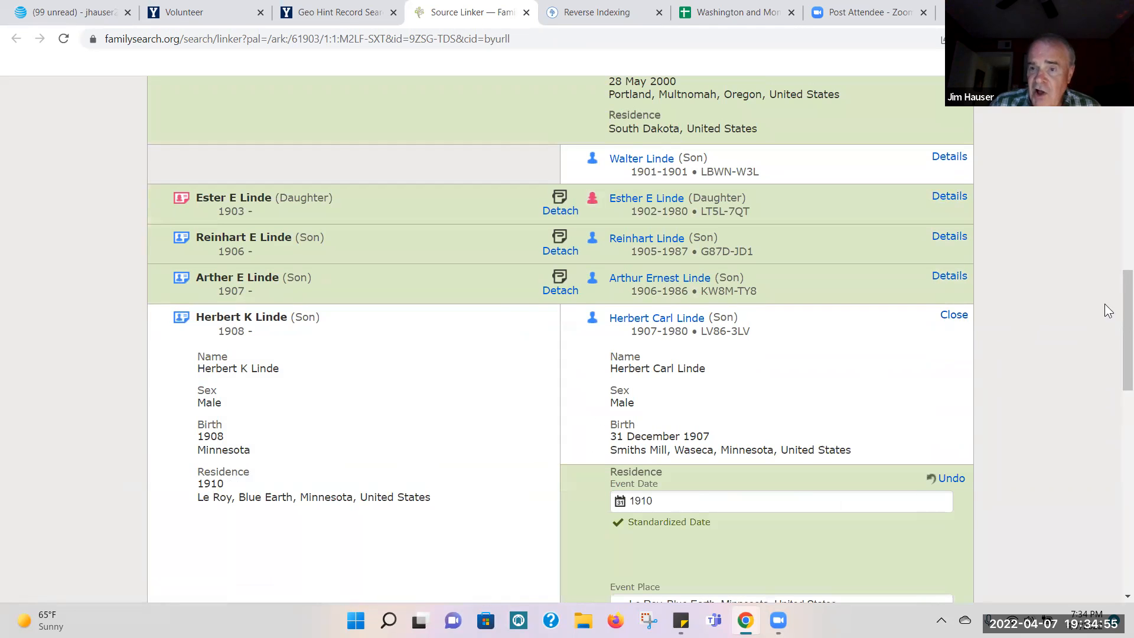
drag(1122, 313, 1123, 426)
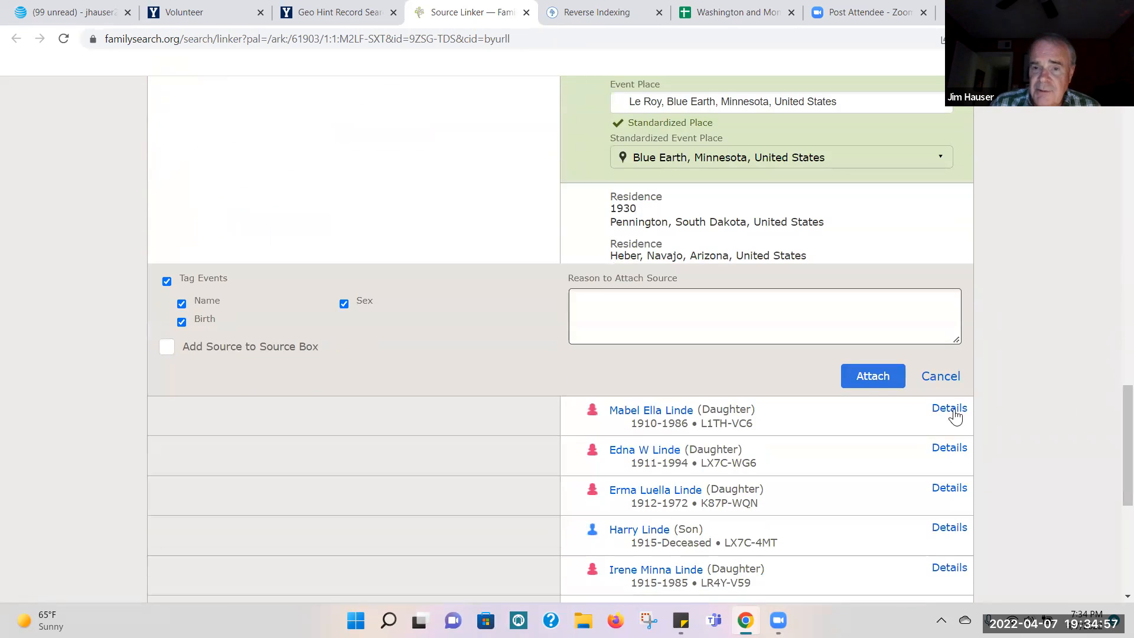
click(876, 381)
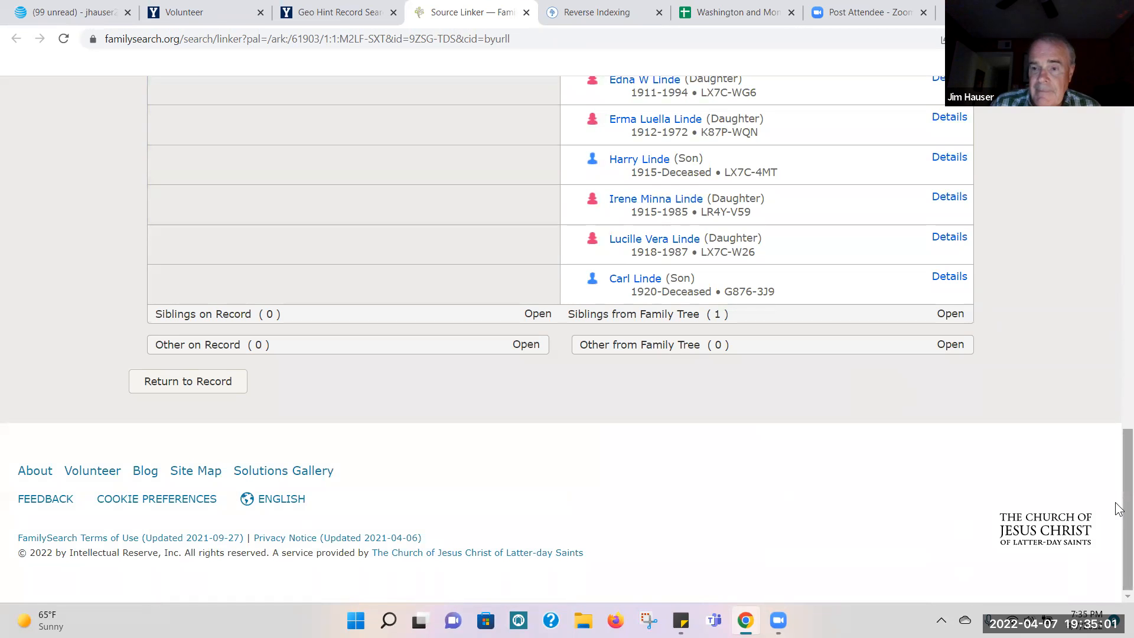
drag(1119, 509, 1119, 362)
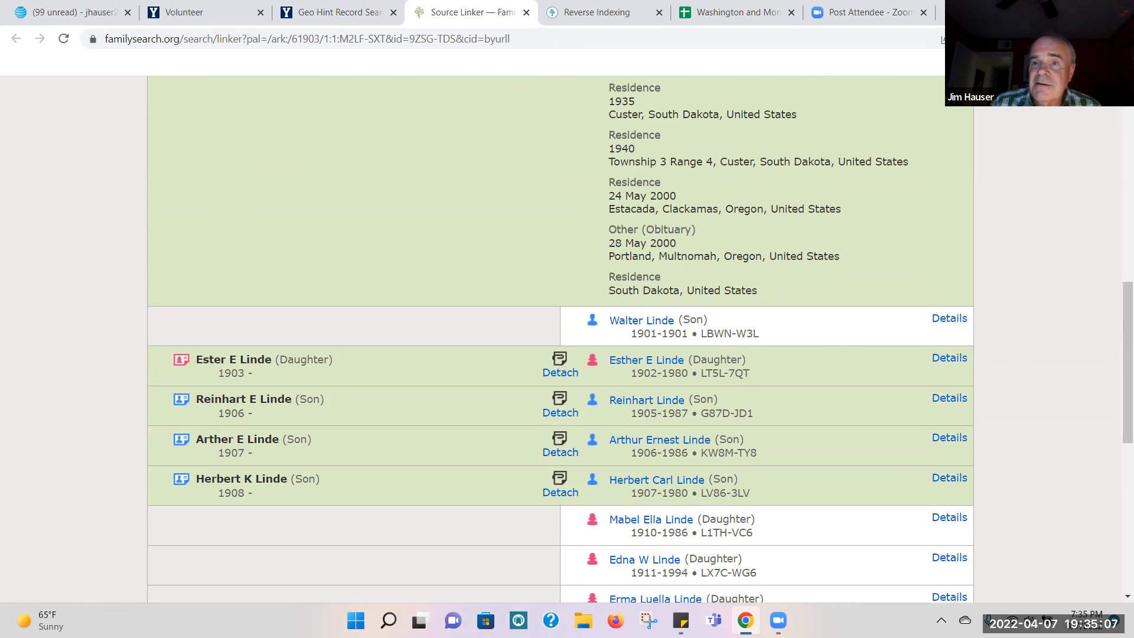
Step: Restore the browser window from full screen and reposition it so part of the desktop shows beside it
click(1084, 10)
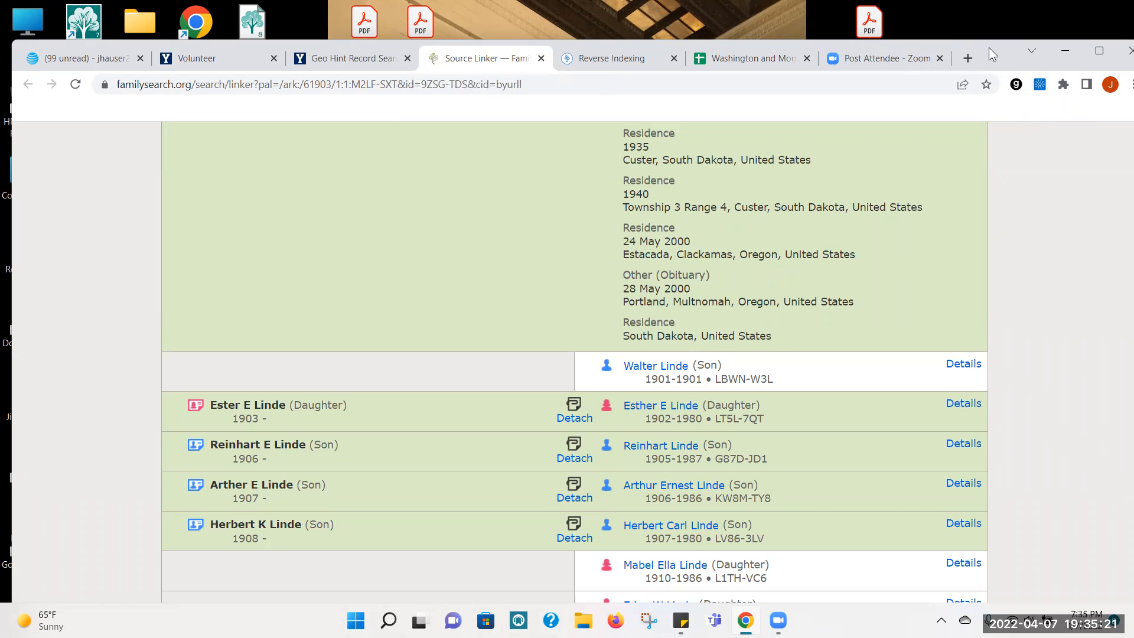
drag(978, 48, 922, 10)
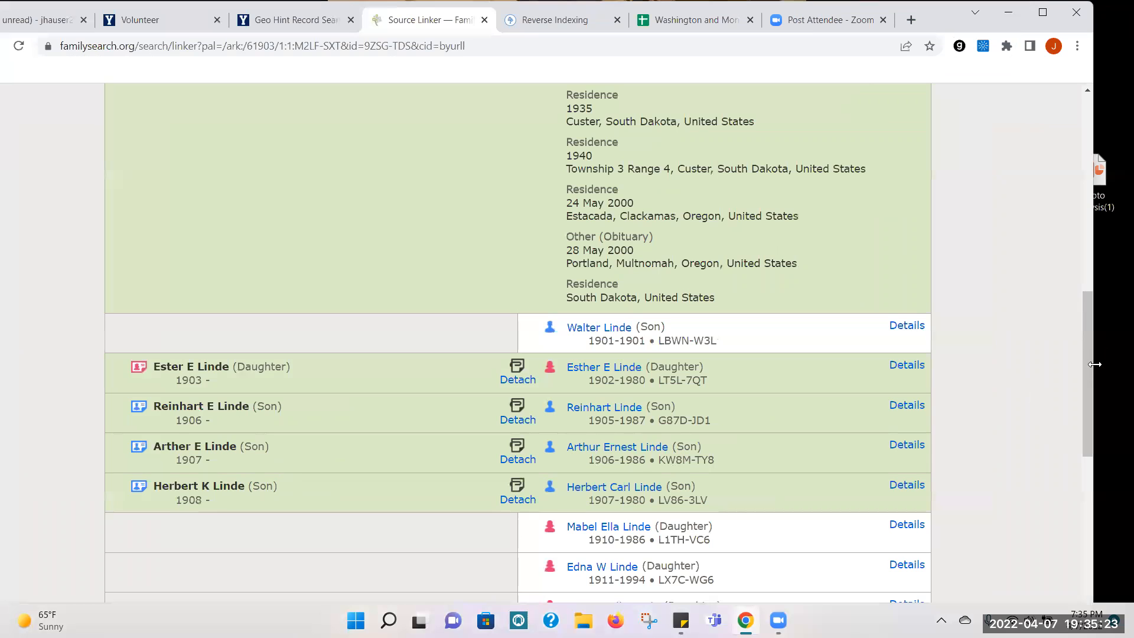
drag(1089, 371, 1114, 400)
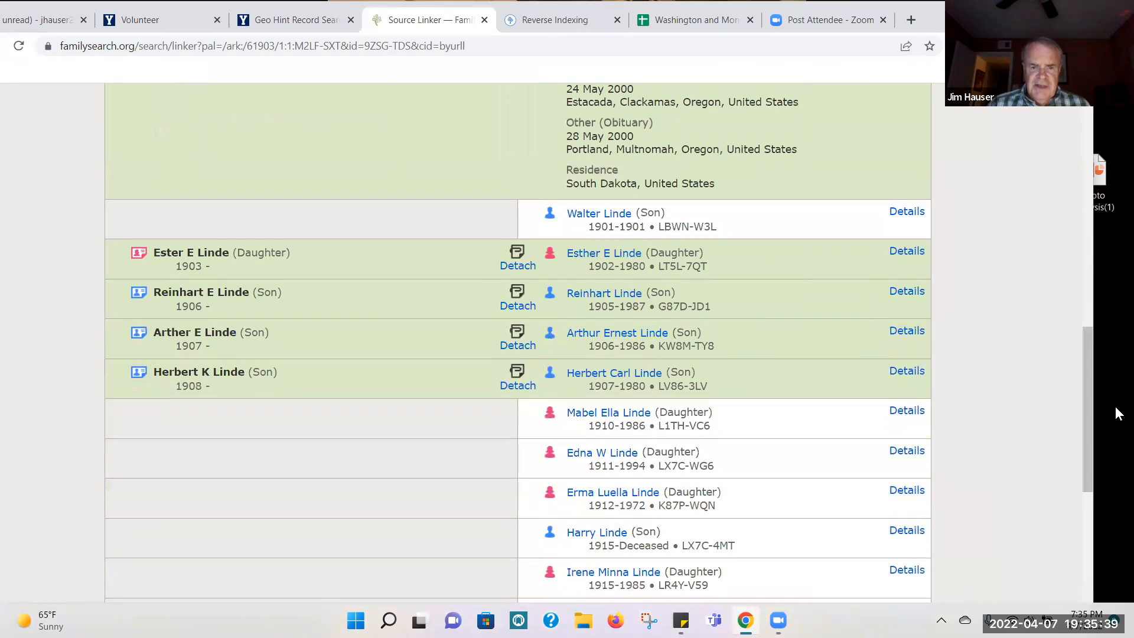
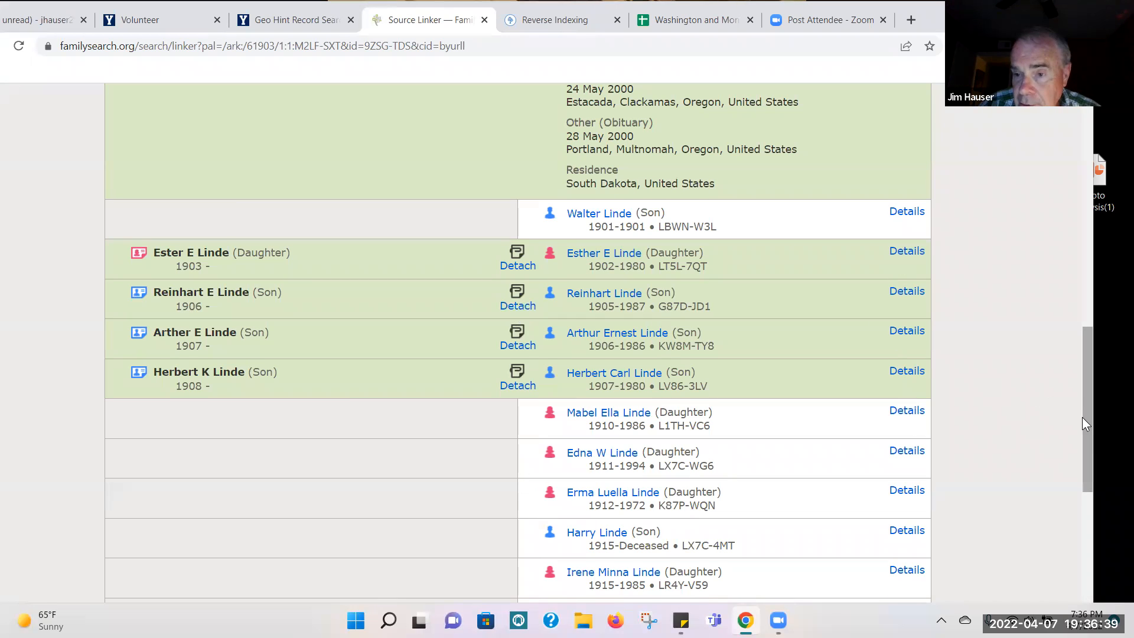
Step: Look back over the attached family rows, reposition the browser window and close the finished Source Linker page
drag(1089, 423, 1098, 379)
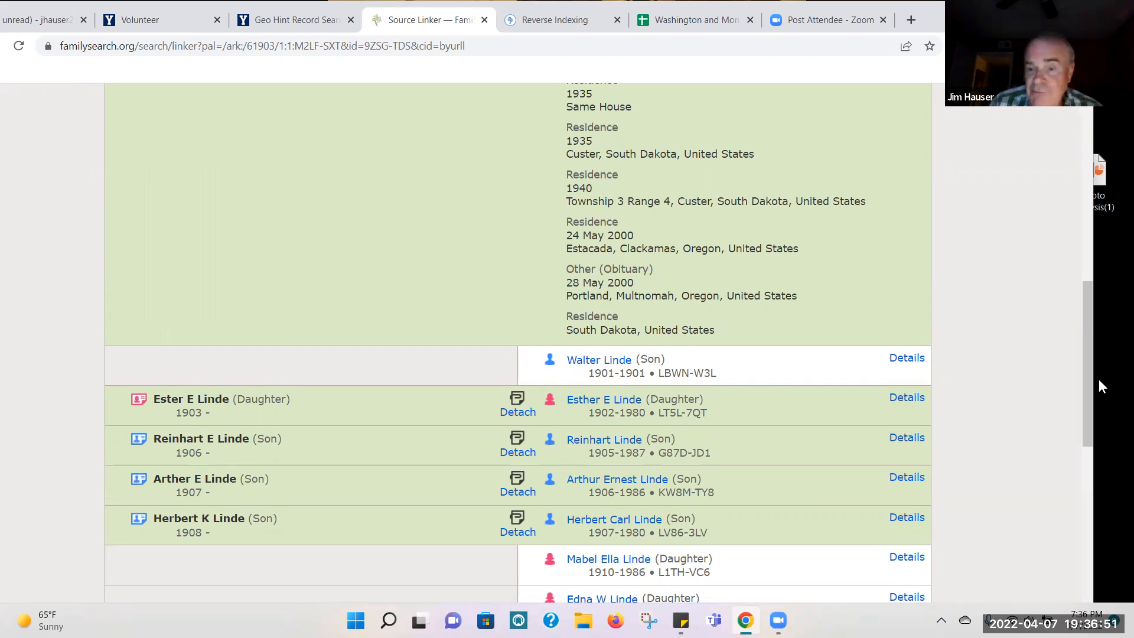
drag(1087, 364, 1098, 331)
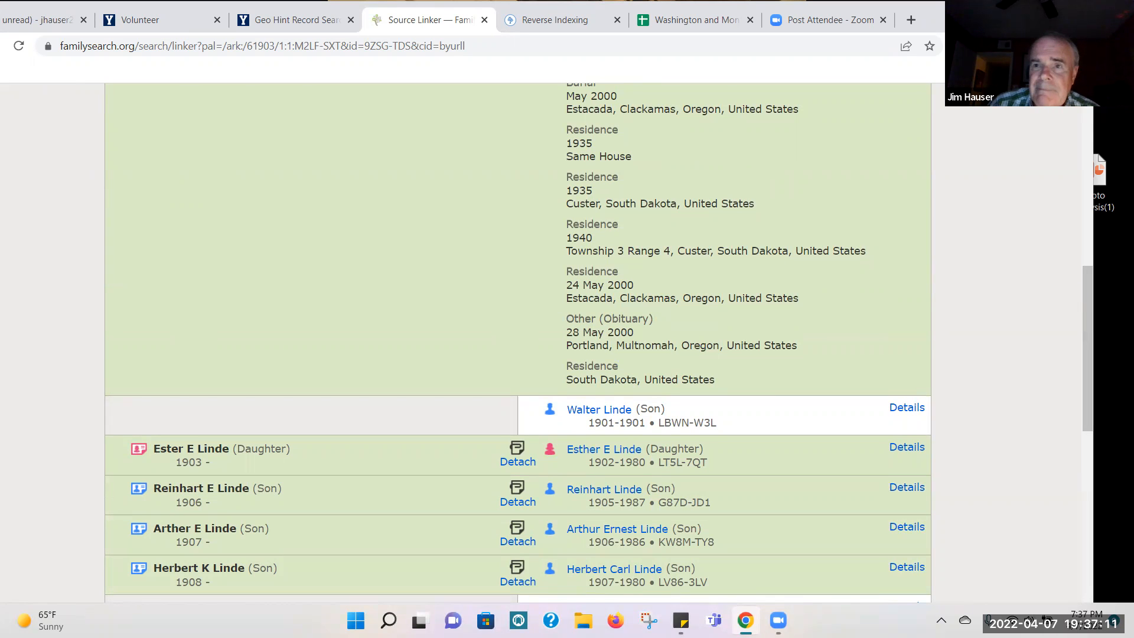
drag(952, 14, 993, 50)
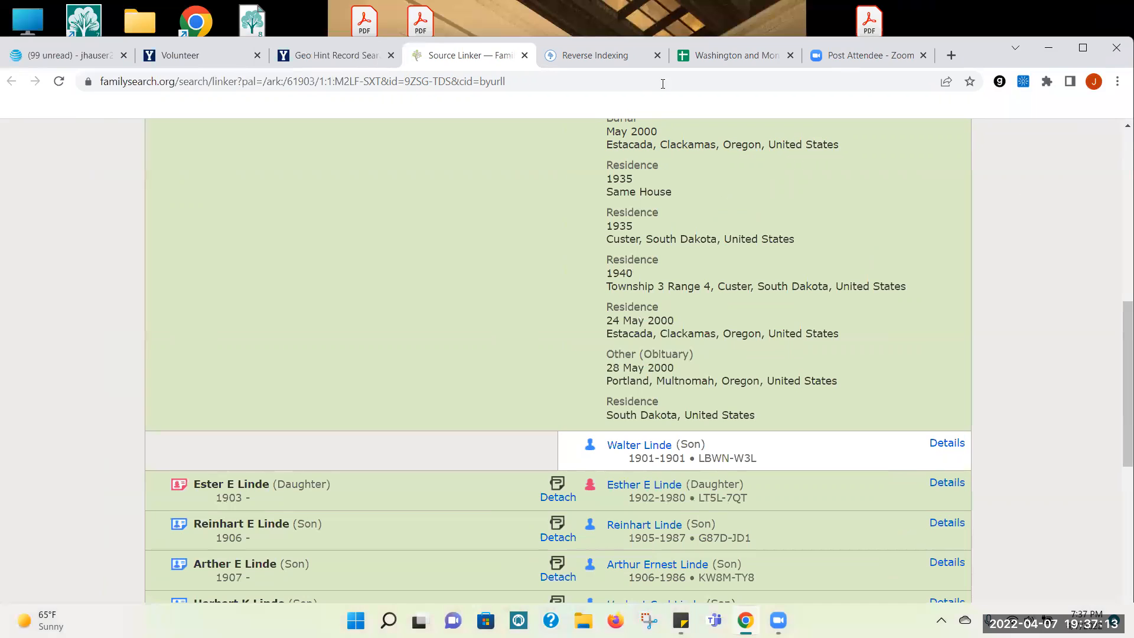
click(524, 56)
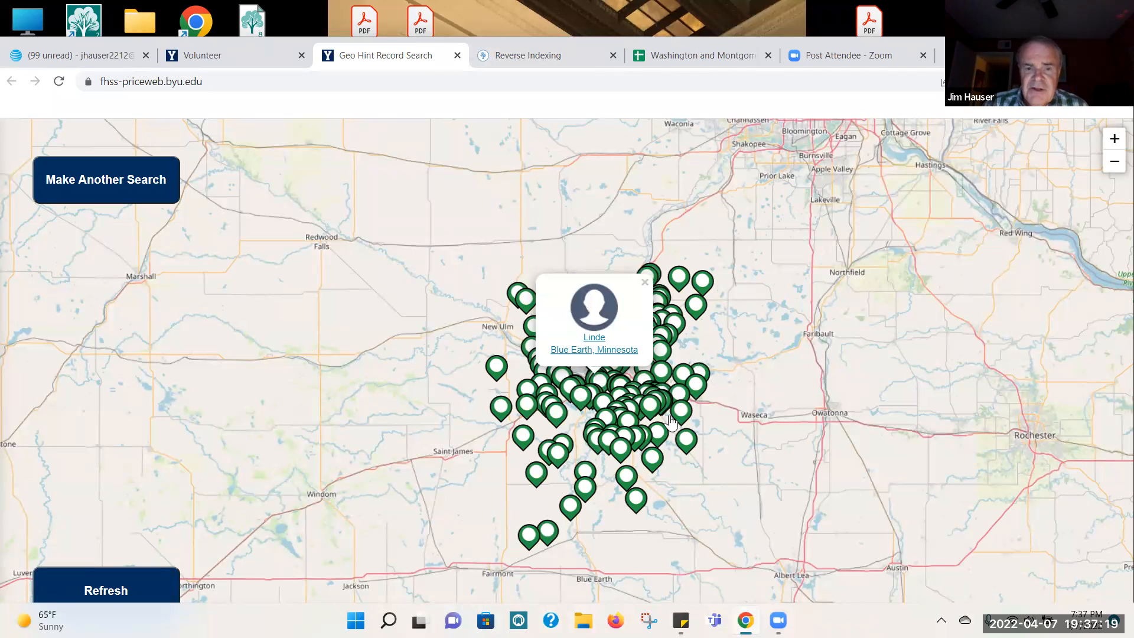
Step: Preview two other Blue Earth, Minnesota hints on the map and close the hint map
click(649, 405)
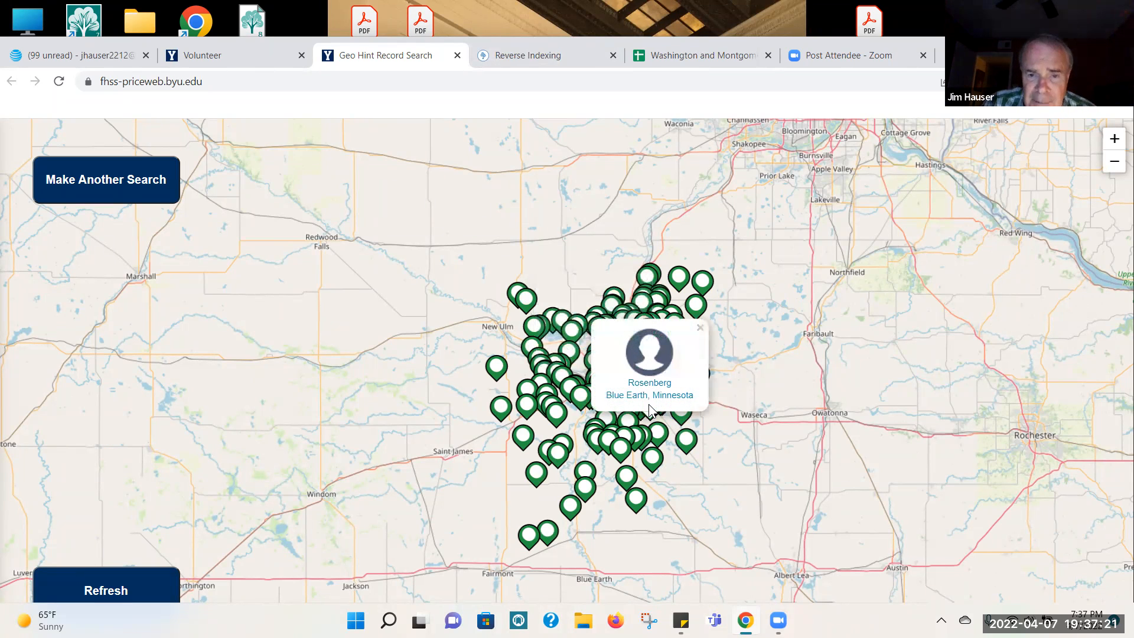
click(556, 382)
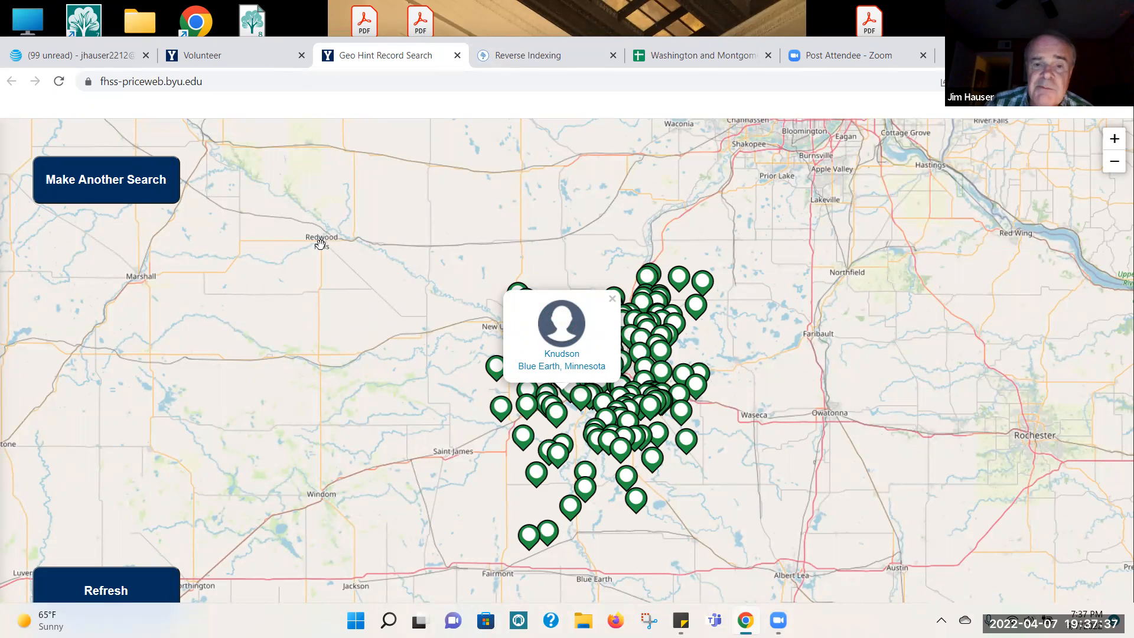
click(457, 55)
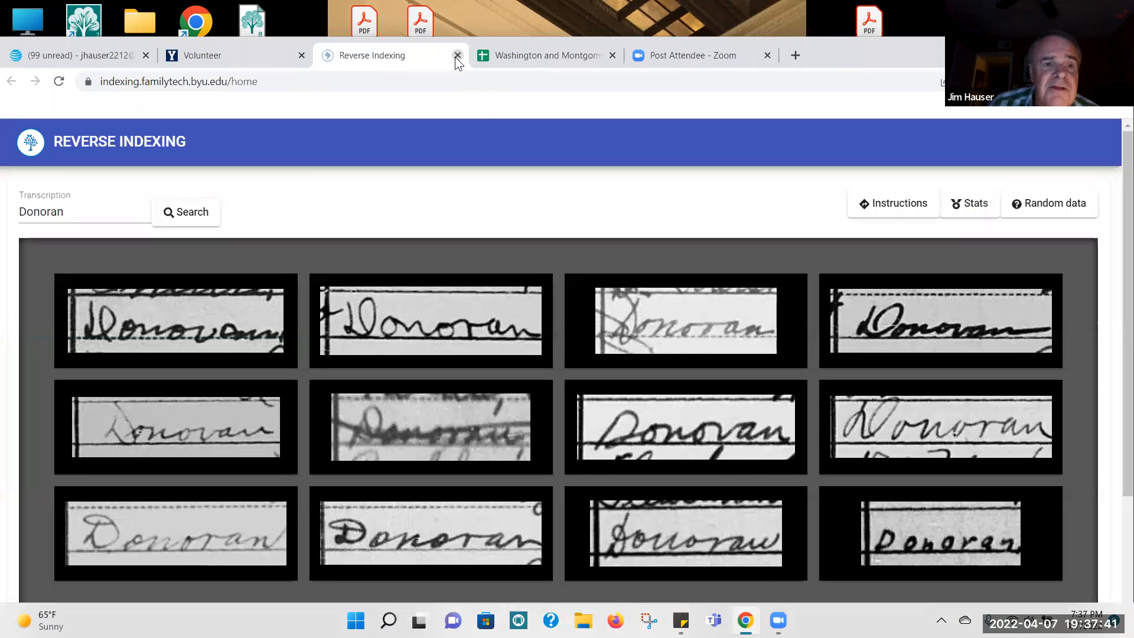
Step: Open RLL Customized Record Hints from the lab's Volunteer page and choose the family surname to search for
click(222, 58)
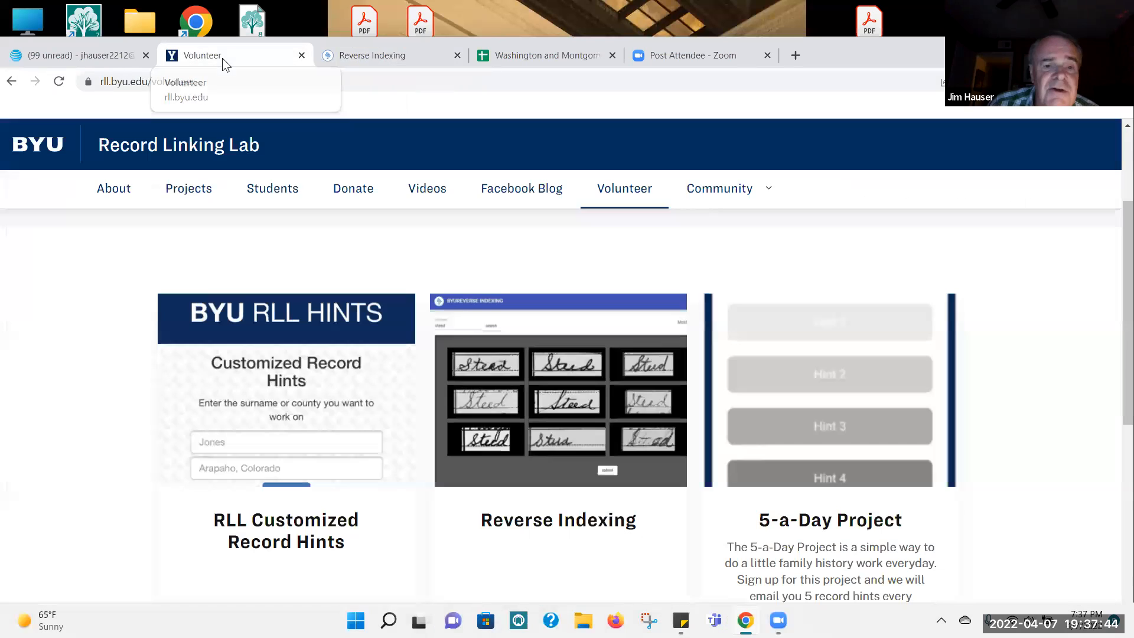
click(224, 447)
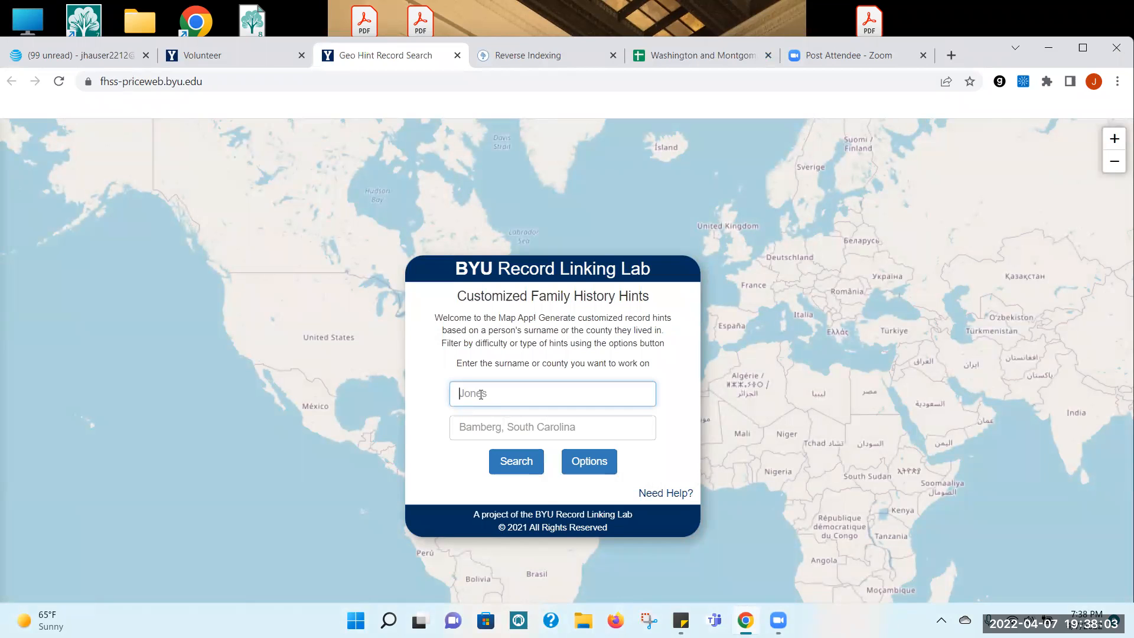
text(Bra)
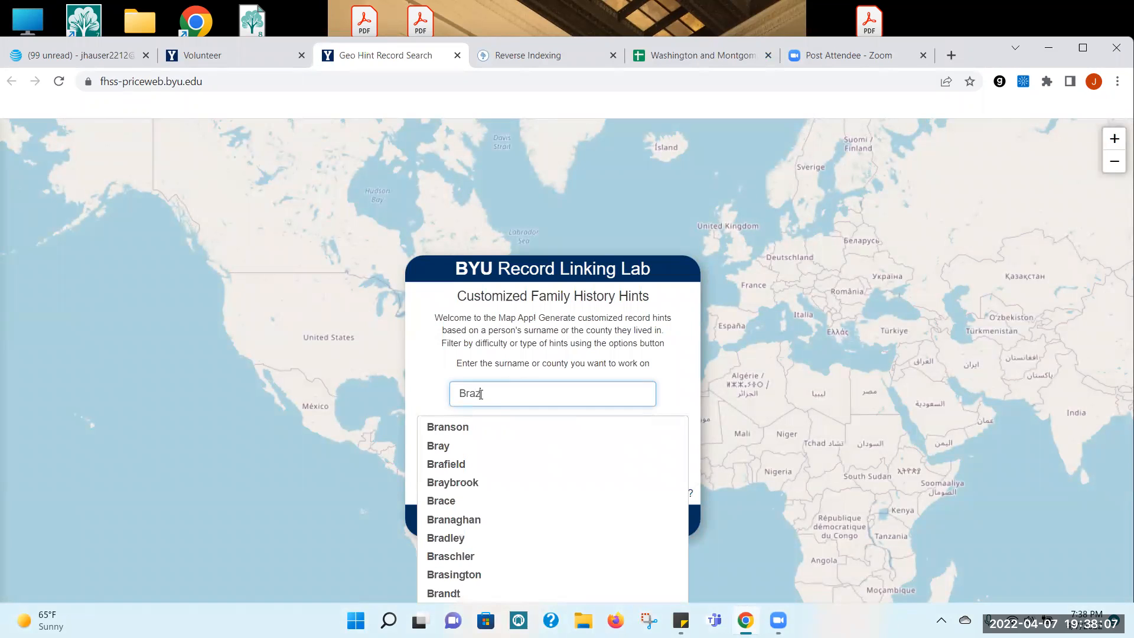
text(z)
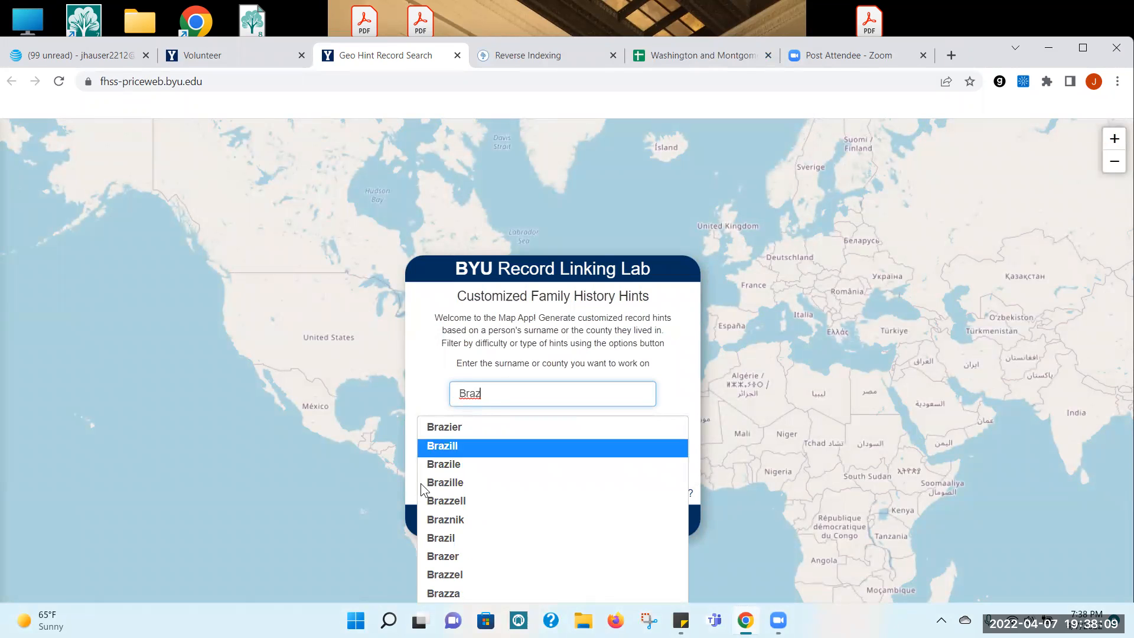
click(436, 432)
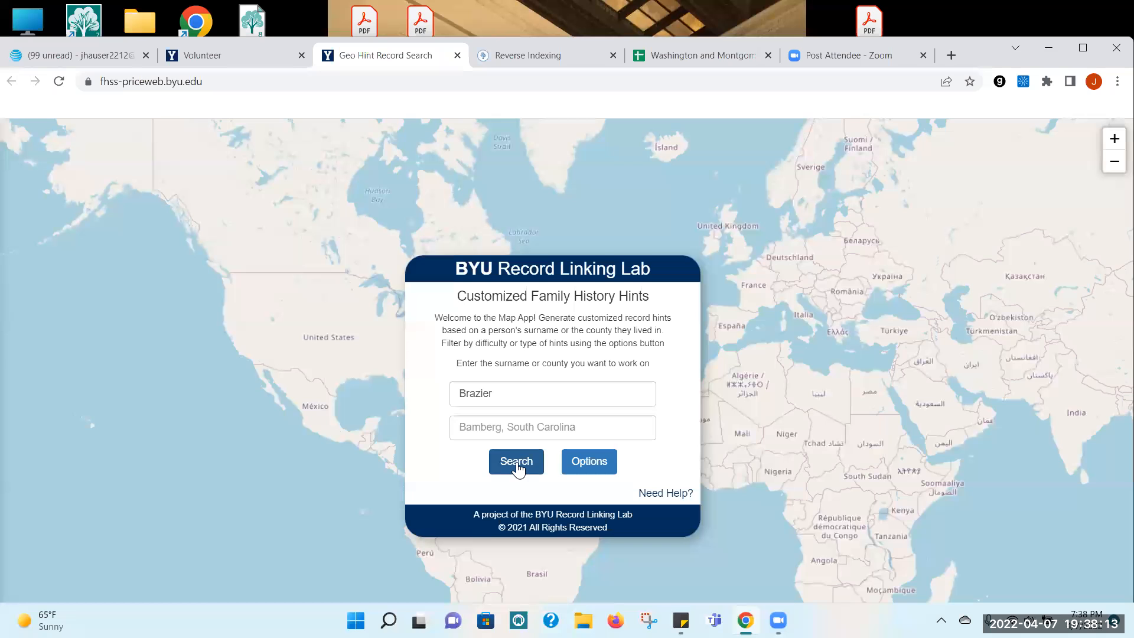
Step: Add Blue Earth, Minnesota as the county alongside the surname and run the hint search
click(475, 426)
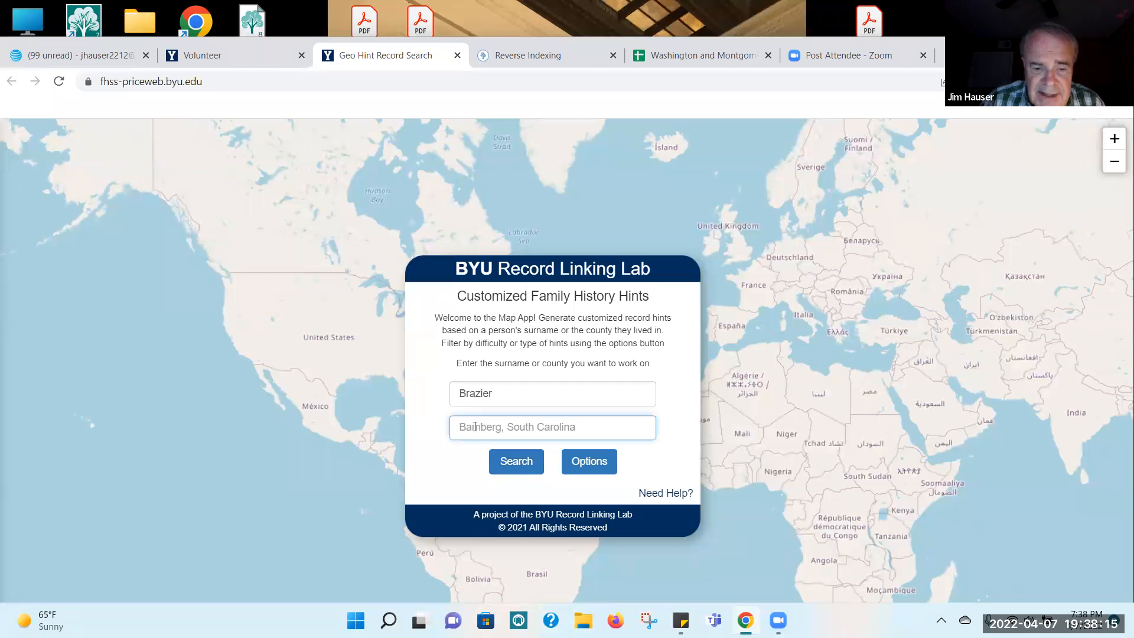
text(Bu)
key(BackSpace)
text(le)
key(BackSpace)
text(u)
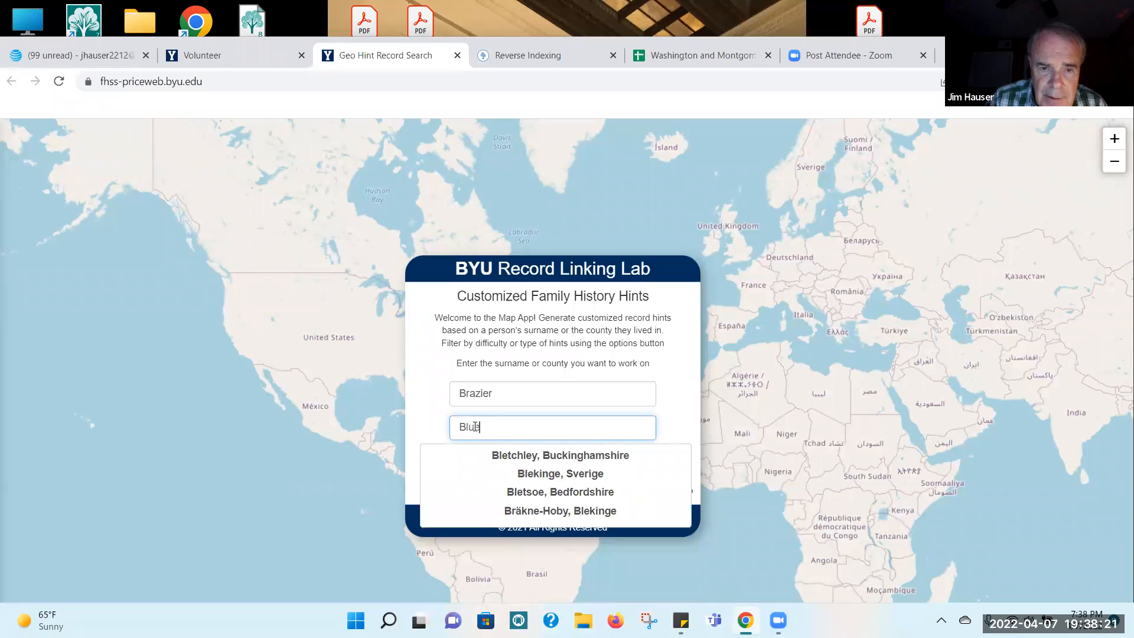
text(e earth)
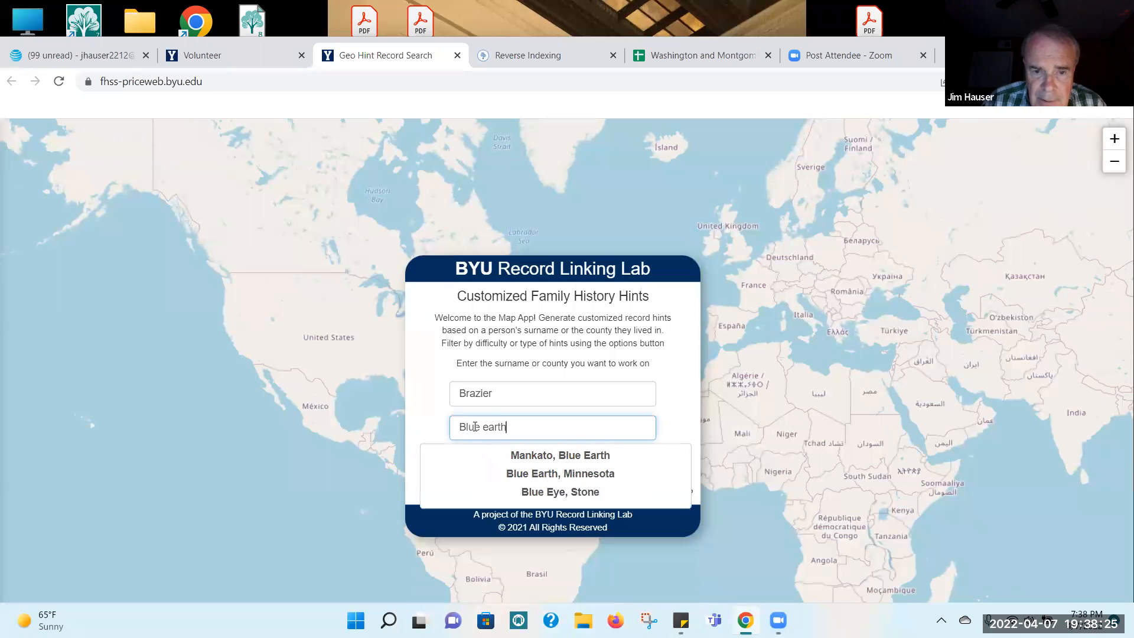
click(521, 479)
click(518, 468)
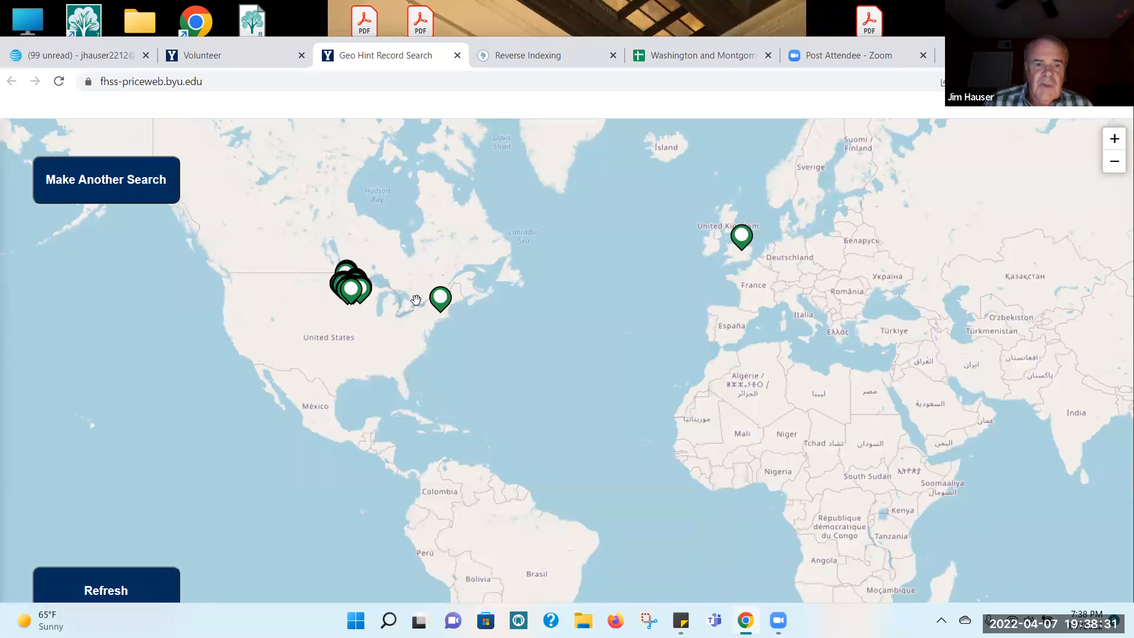
Step: Examine the hints clustered around Minnesota, previewing several to check which surnames and counties they belong to
click(354, 295)
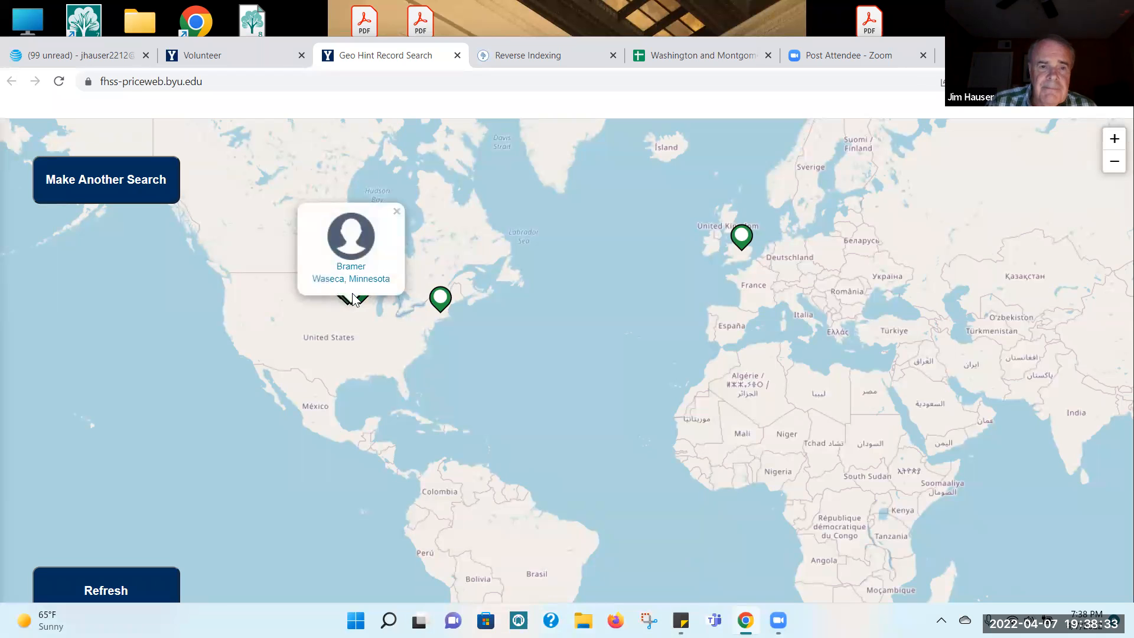
mouse_move(407, 384)
mouse_down()
mouse_move(570, 457)
mouse_move(656, 457)
mouse_up()
click(729, 292)
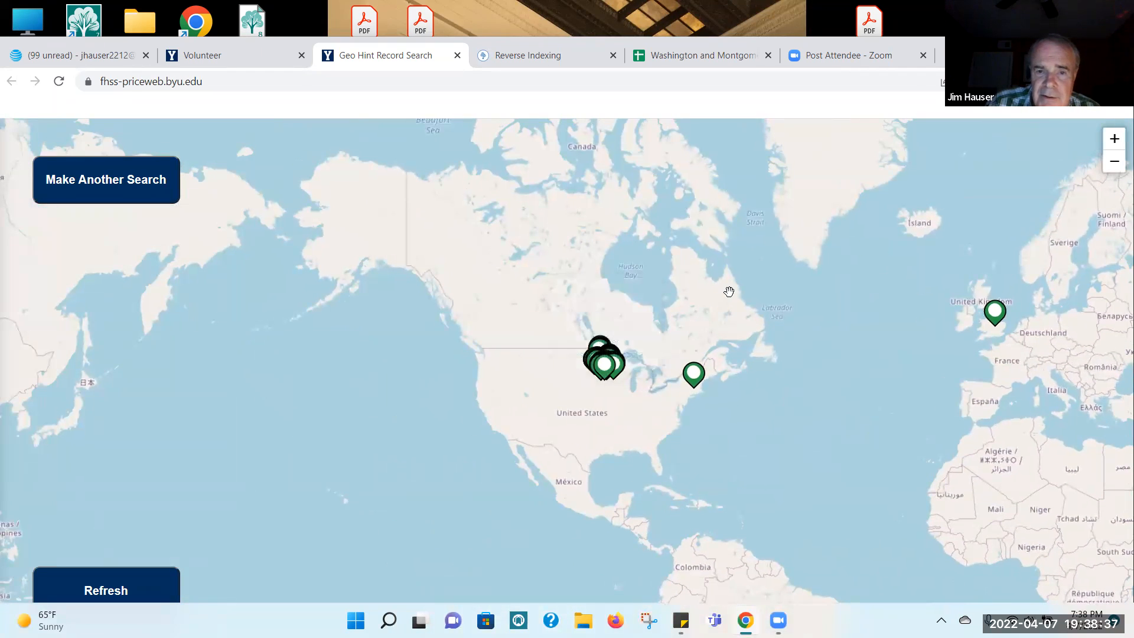
click(1115, 142)
click(1114, 142)
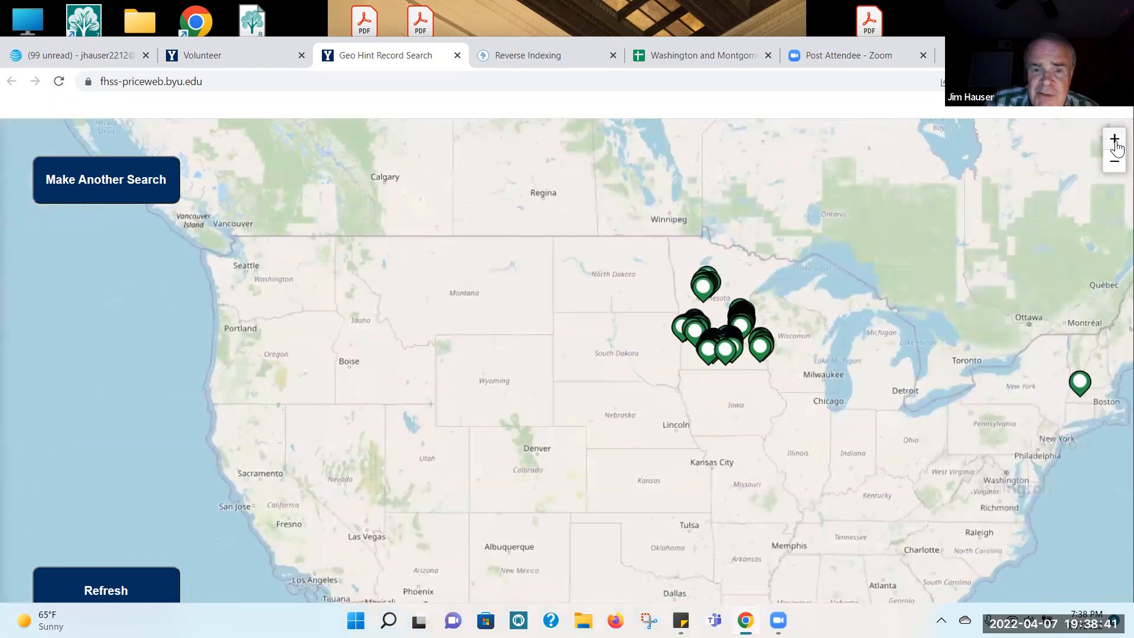
click(1114, 142)
click(1114, 142)
mouse_move(636, 285)
mouse_down()
mouse_move(435, 274)
mouse_move(385, 283)
mouse_up()
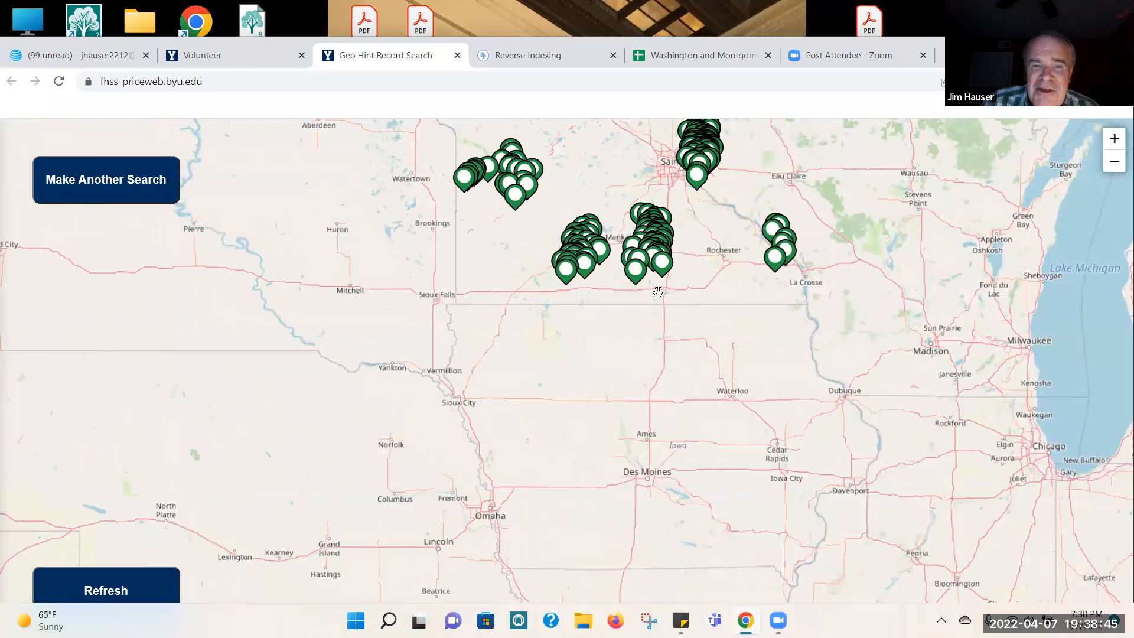
click(598, 252)
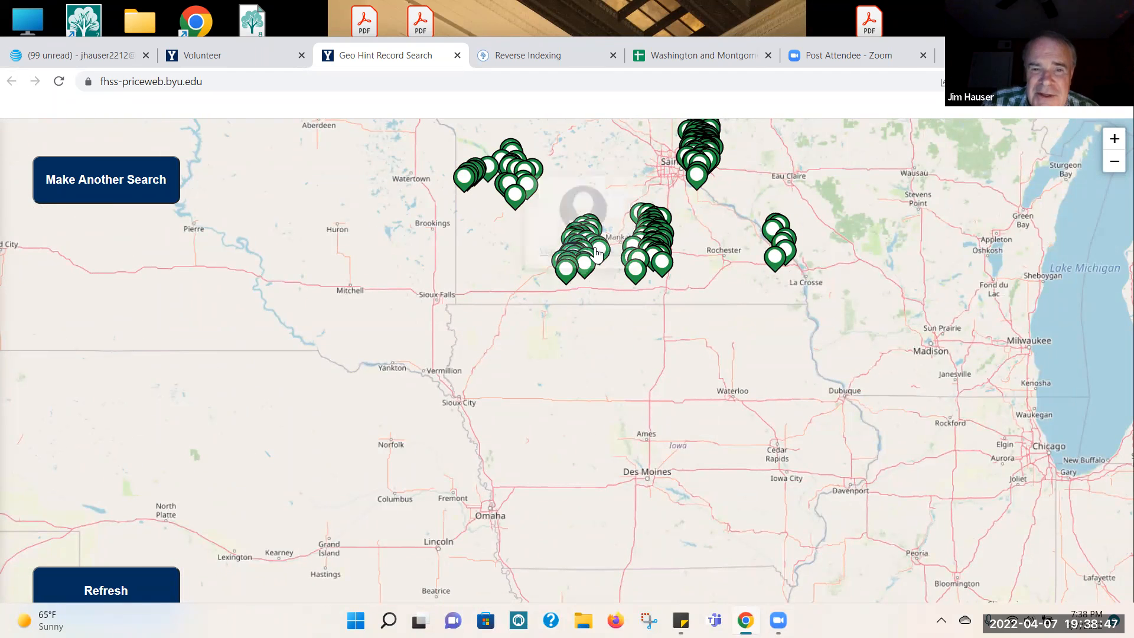
click(587, 293)
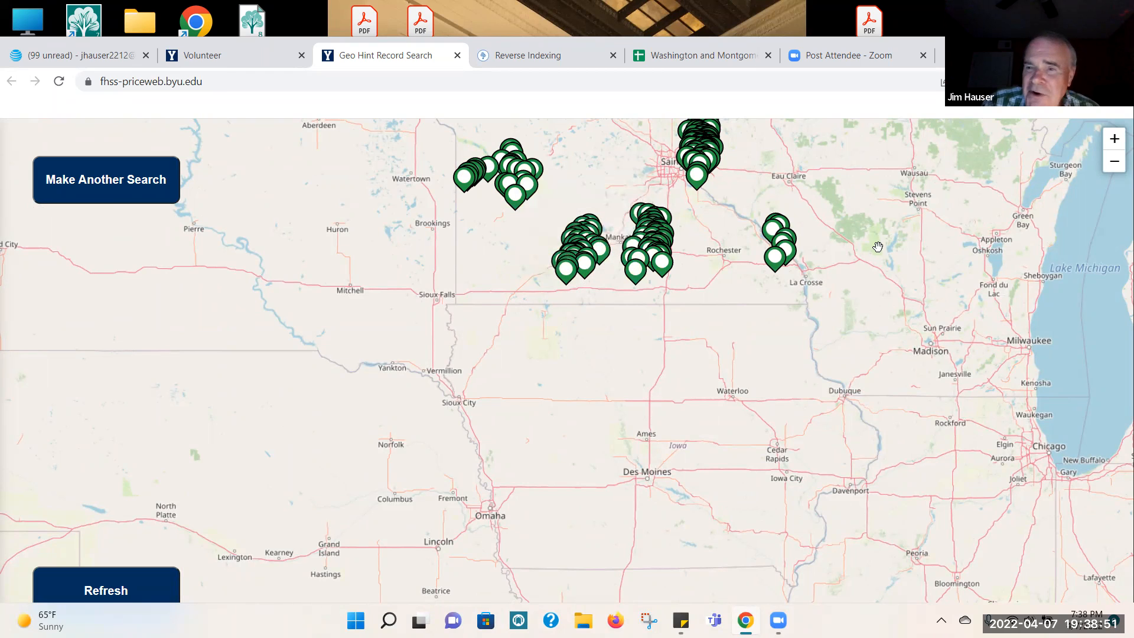
double_click(1114, 142)
drag(698, 438, 661, 600)
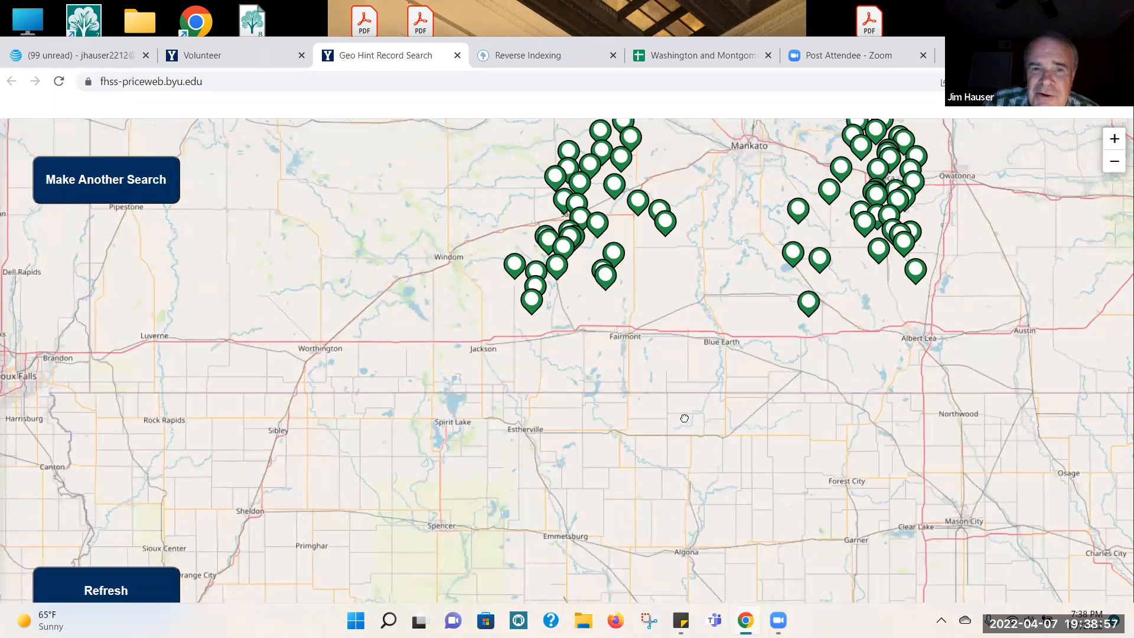
drag(685, 418, 660, 458)
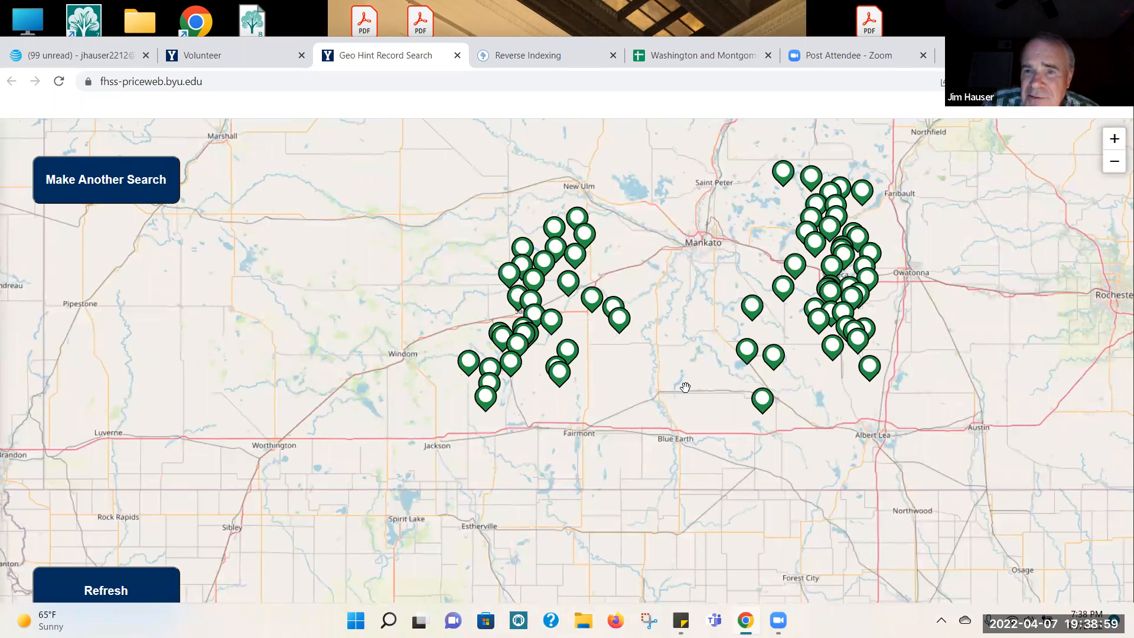
click(551, 230)
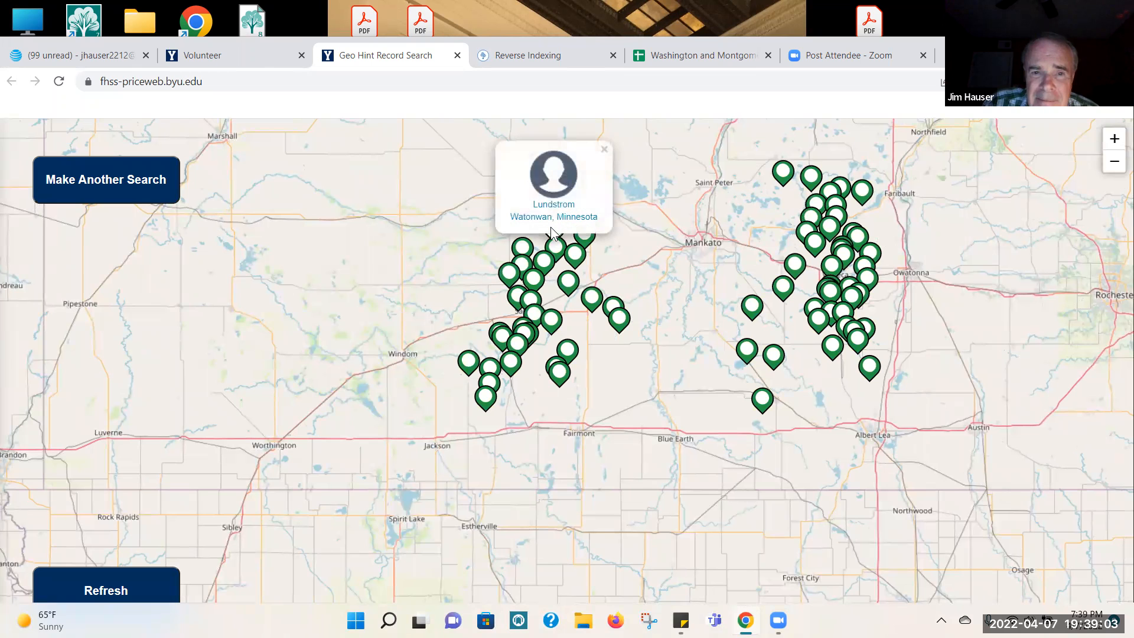
Step: Start another hint search with the county cleared, using only the surname
click(63, 185)
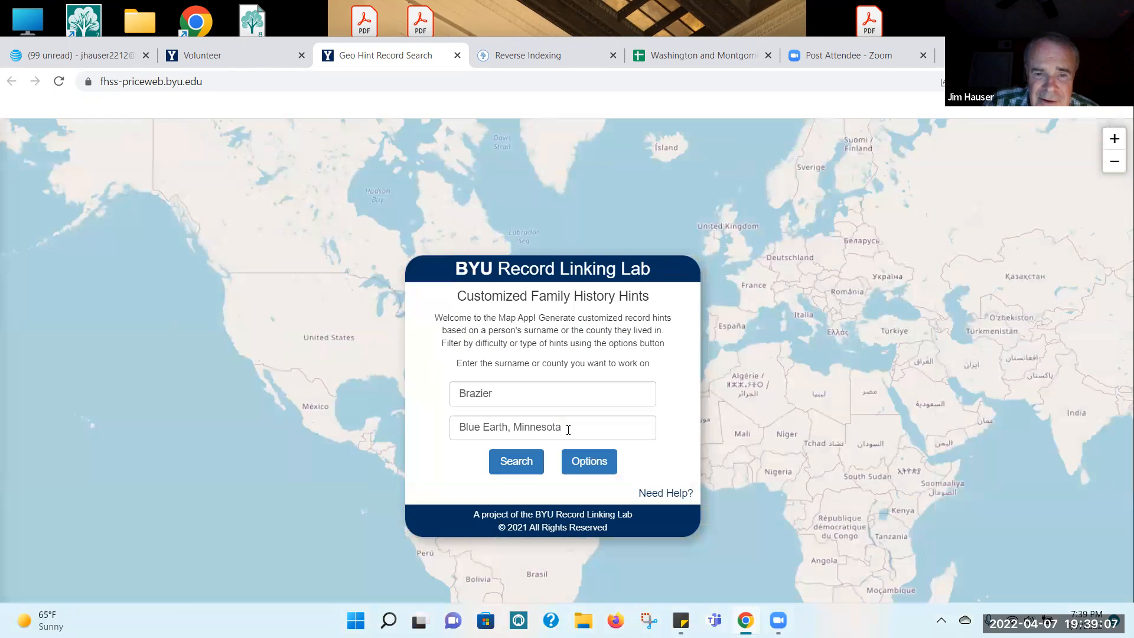
click(513, 429)
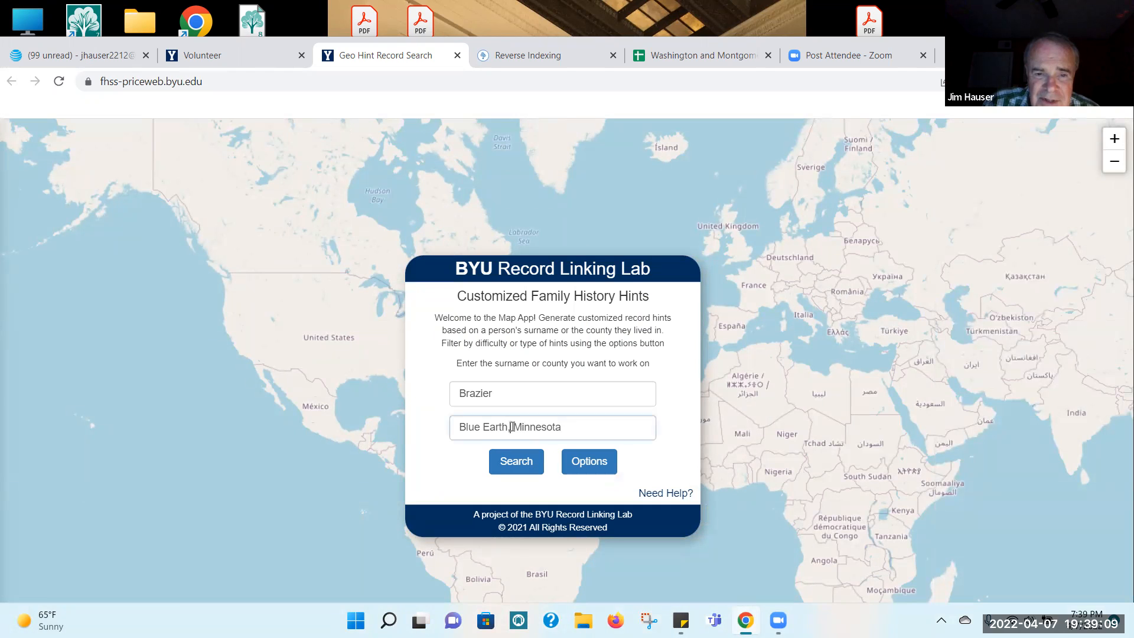
drag(567, 429, 366, 427)
key(BackSpace)
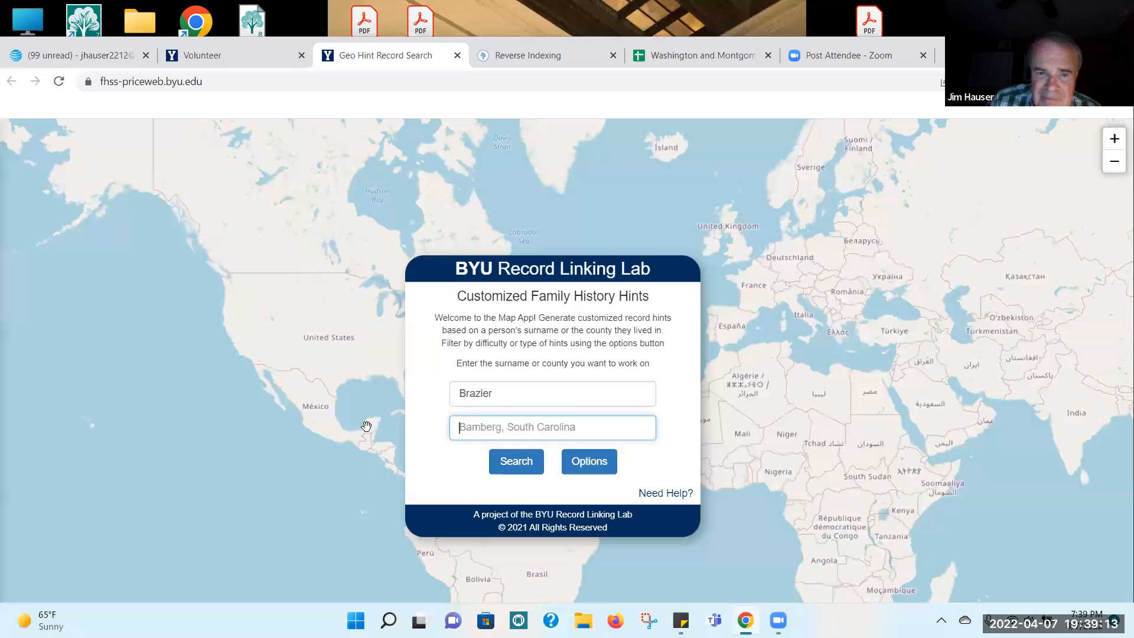
click(527, 463)
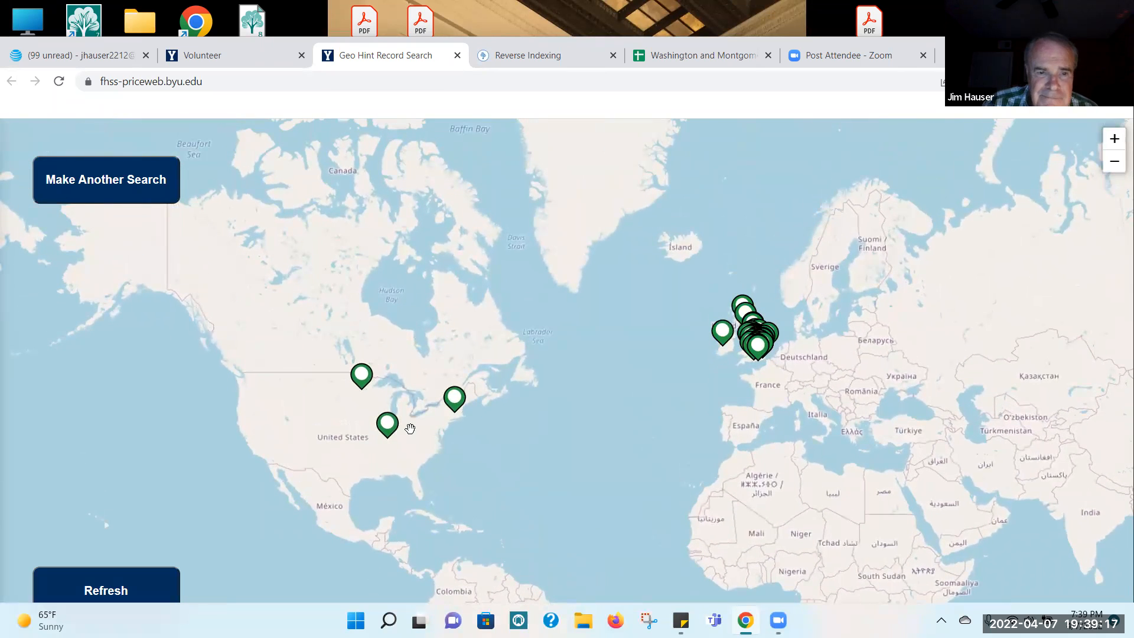
Step: Open the Todd, Minnesota hint in Source Linker and compare the 1910 census family with the Family Tree members
click(361, 376)
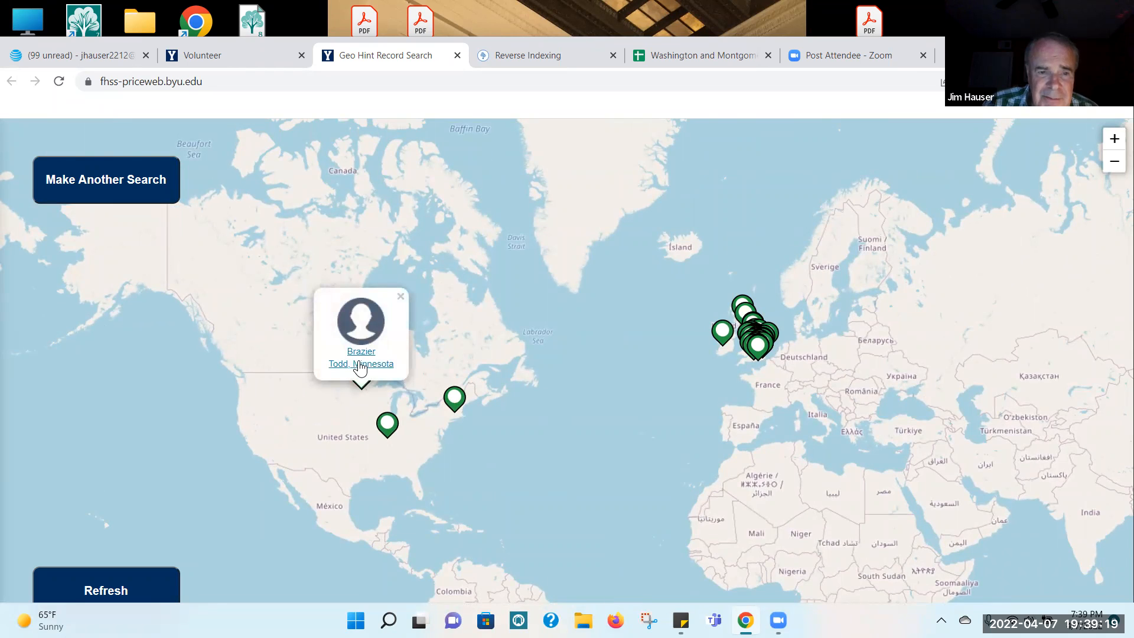
click(358, 352)
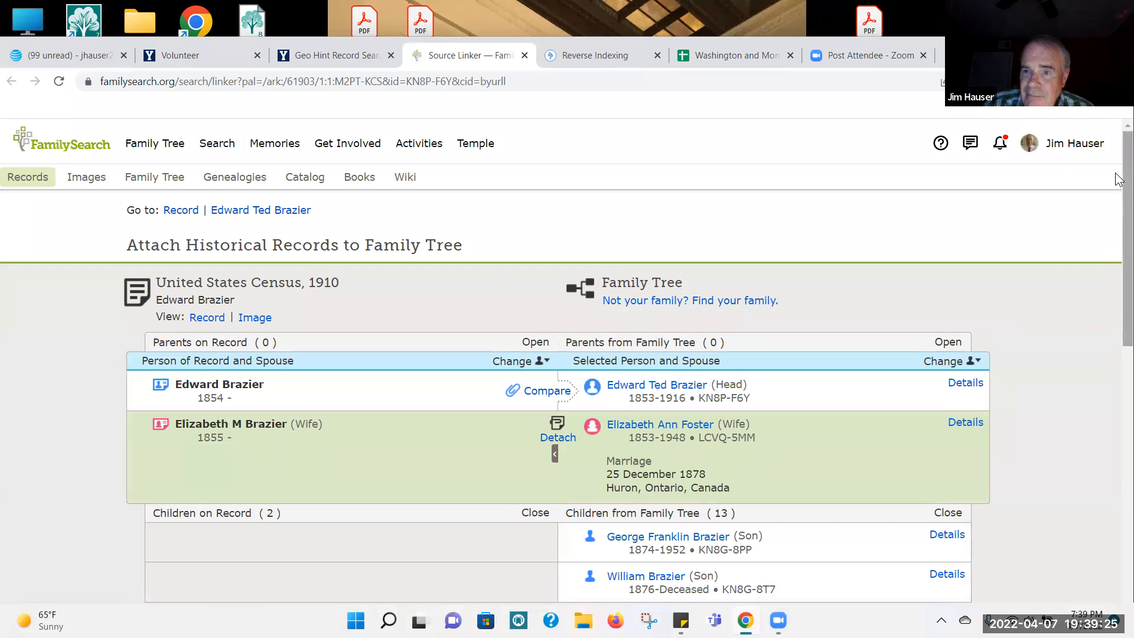
scroll(1118, 284, down, 8)
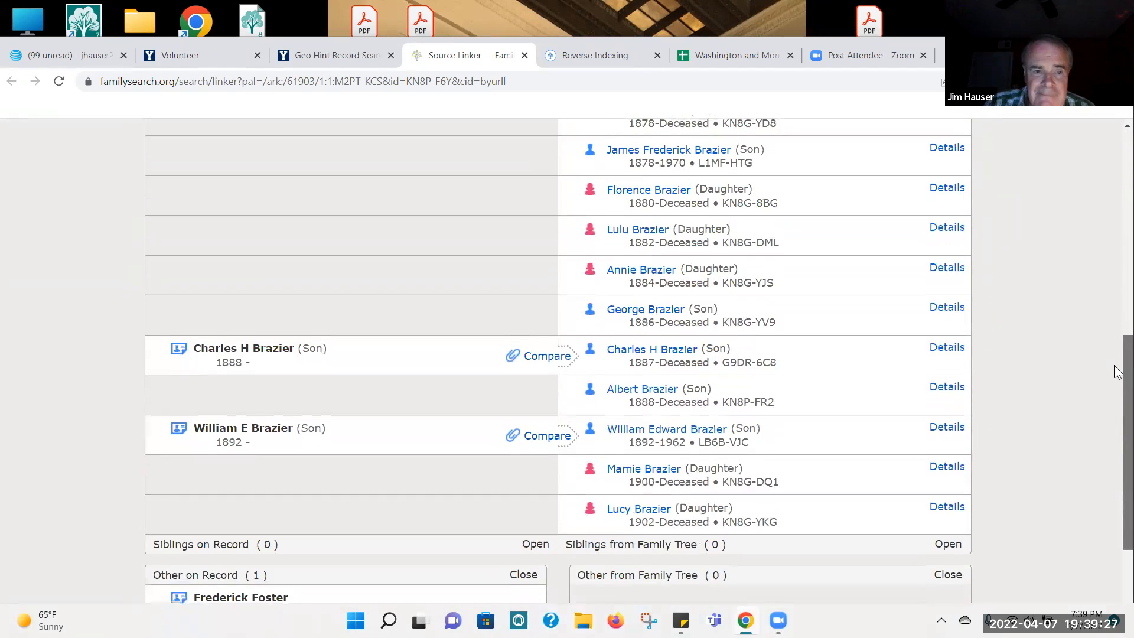
scroll(1118, 378, up, 1)
scroll(1117, 354, up, 3)
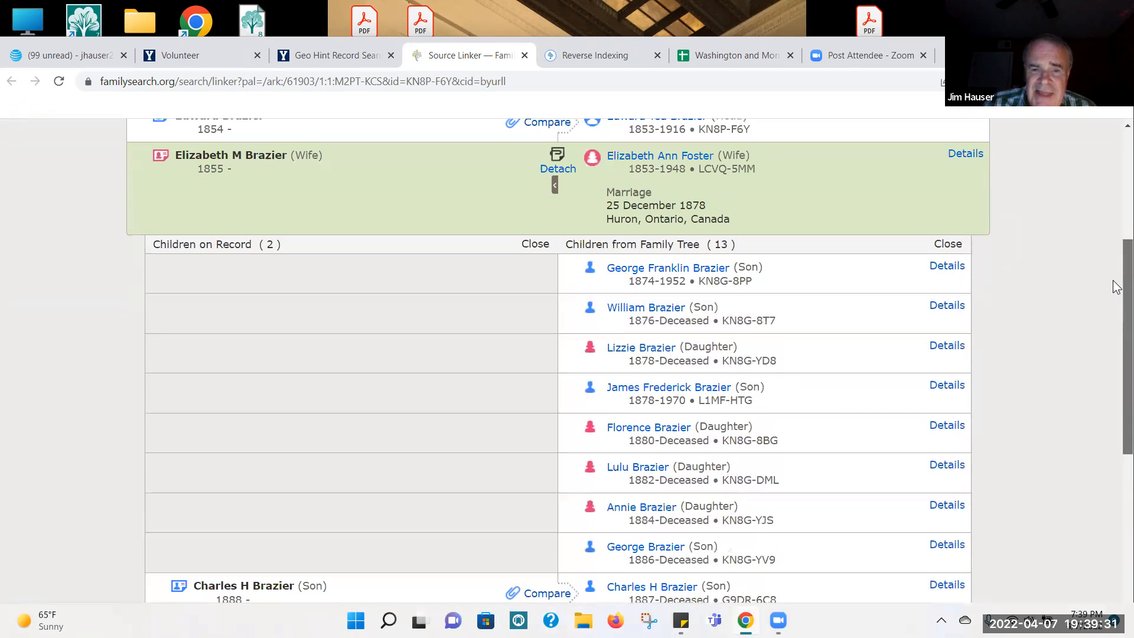
scroll(1116, 287, up, 4)
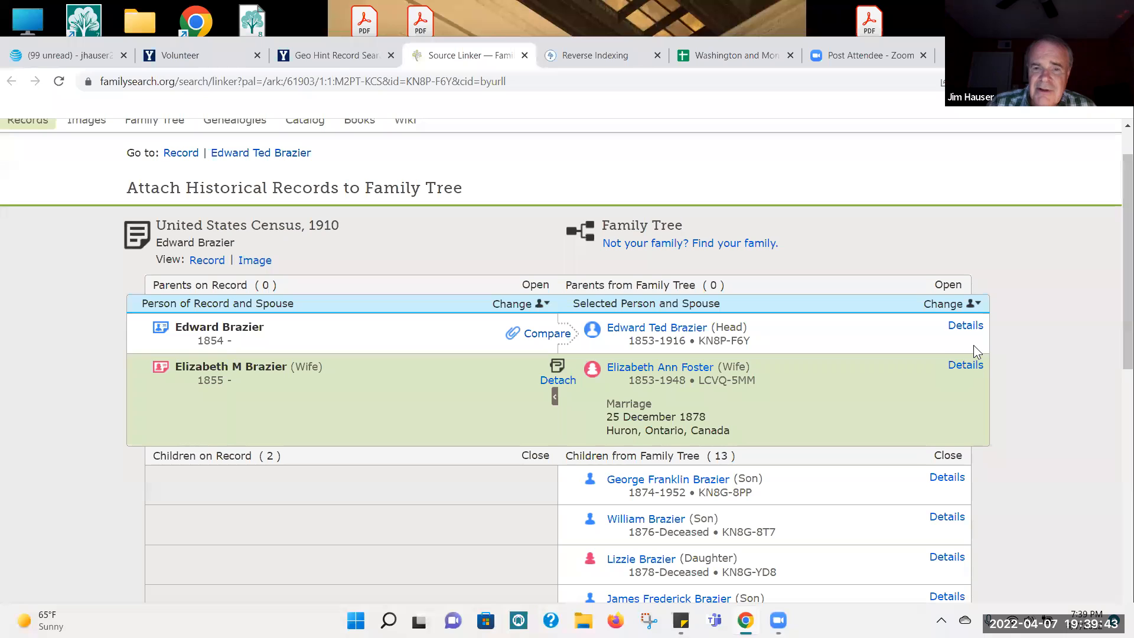
drag(1118, 215, 1118, 385)
mouse_move(236, 394)
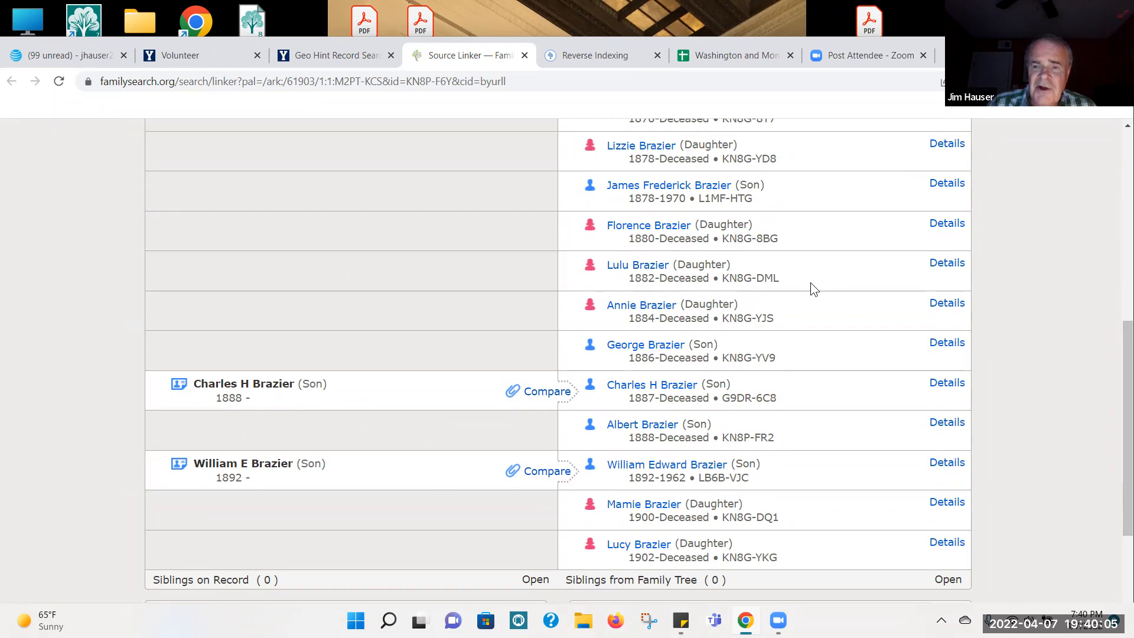
Step: Compare the younger son on the census record with his Family Tree match and add the 1910 residence in Villard, Todd, Minnesota, United States
drag(1118, 411, 1118, 451)
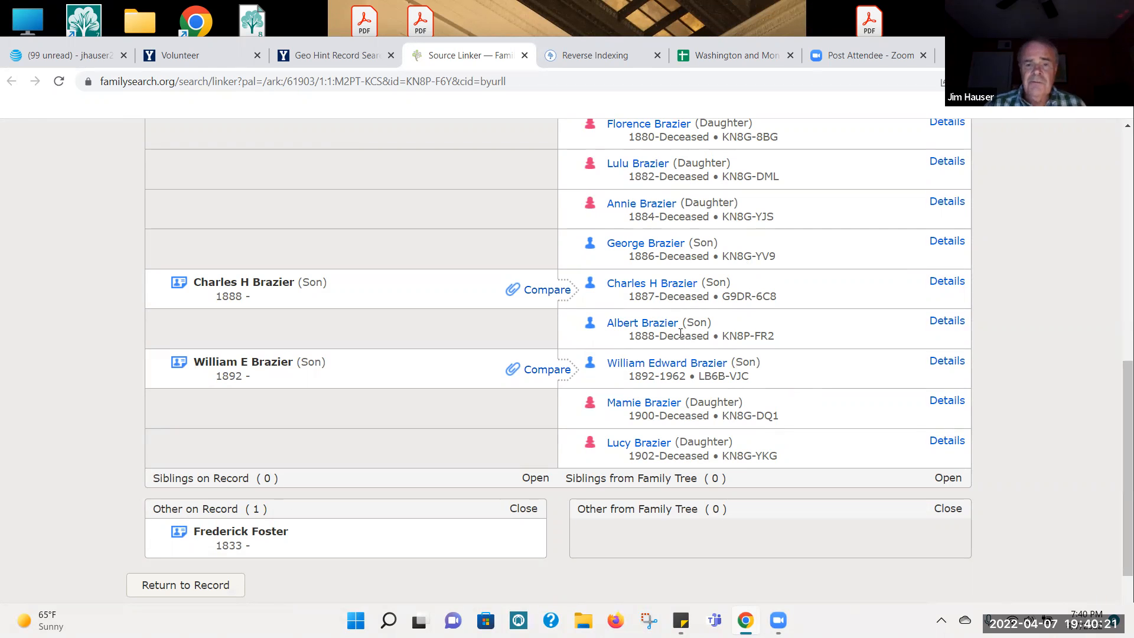
click(547, 371)
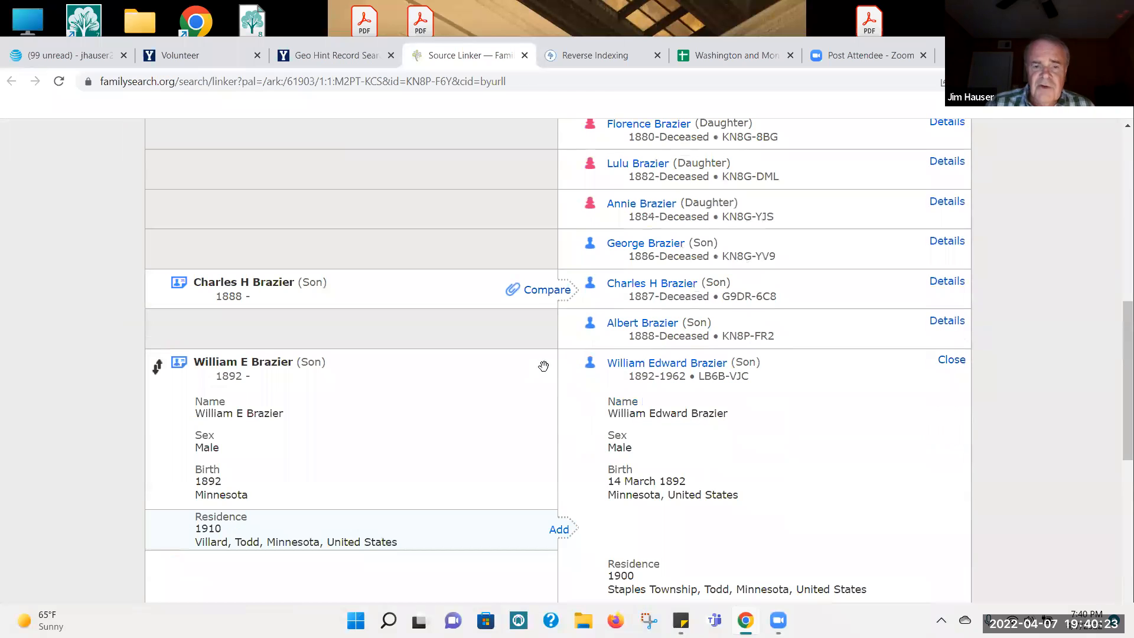
drag(1115, 322, 1115, 407)
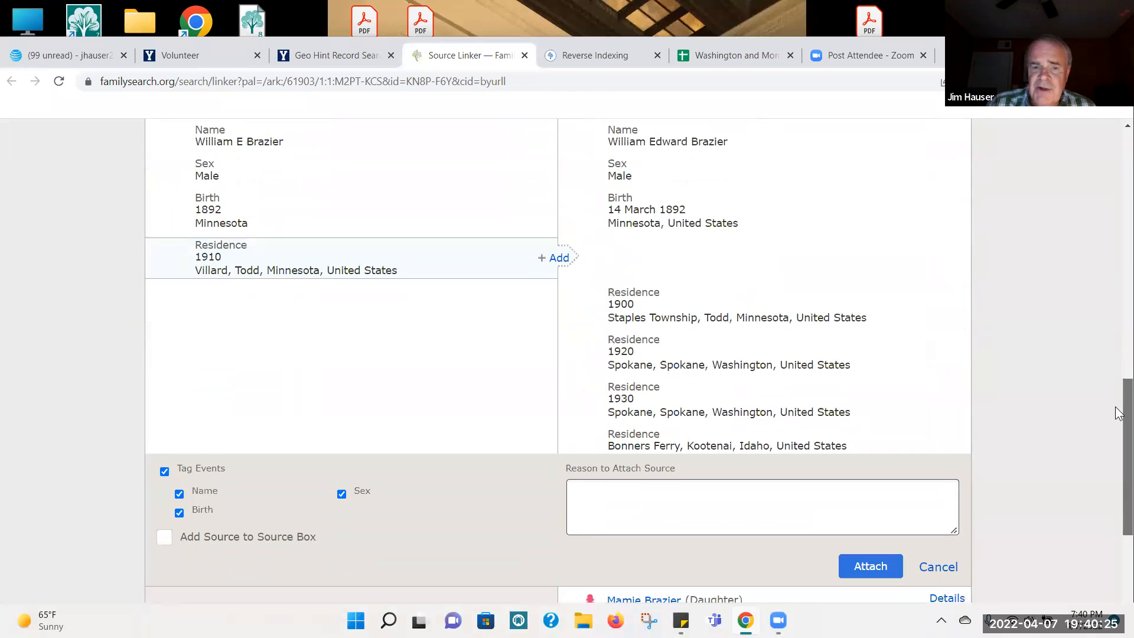
click(561, 241)
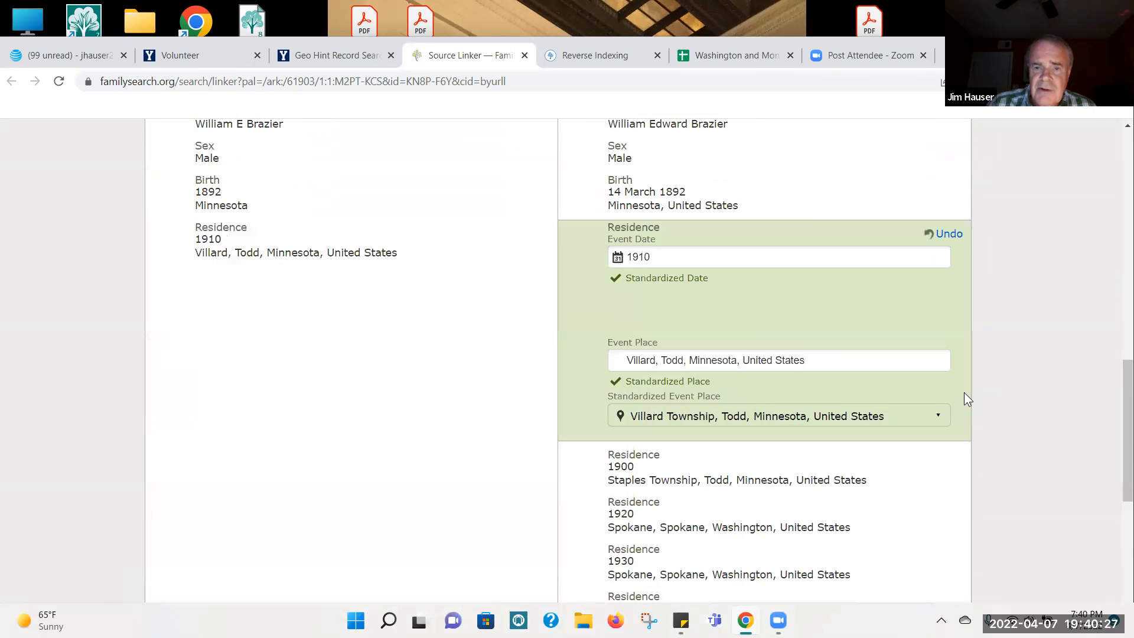
drag(1116, 390, 1118, 476)
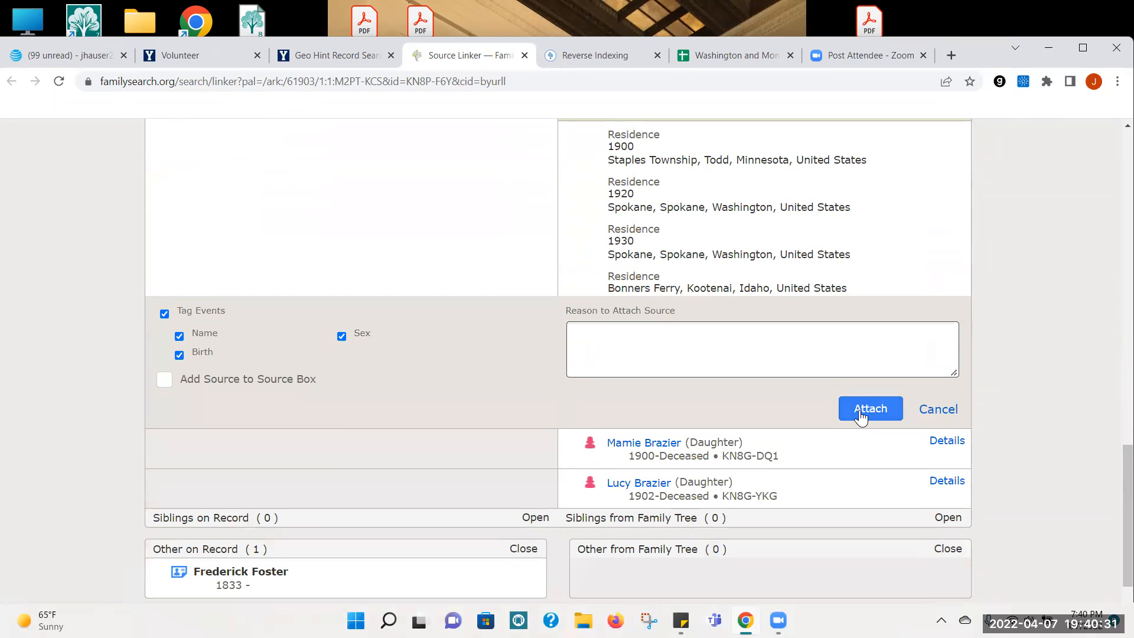
Step: Attach the 1910 census source to the younger son with the name, sex and birth events tagged
click(861, 416)
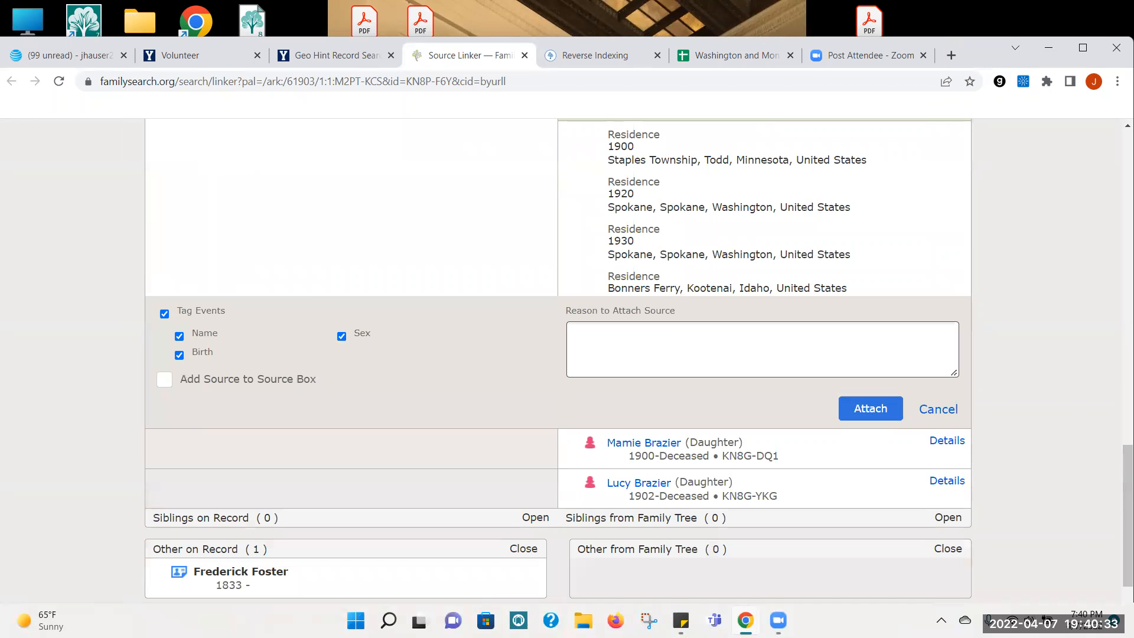
drag(1118, 511, 1118, 383)
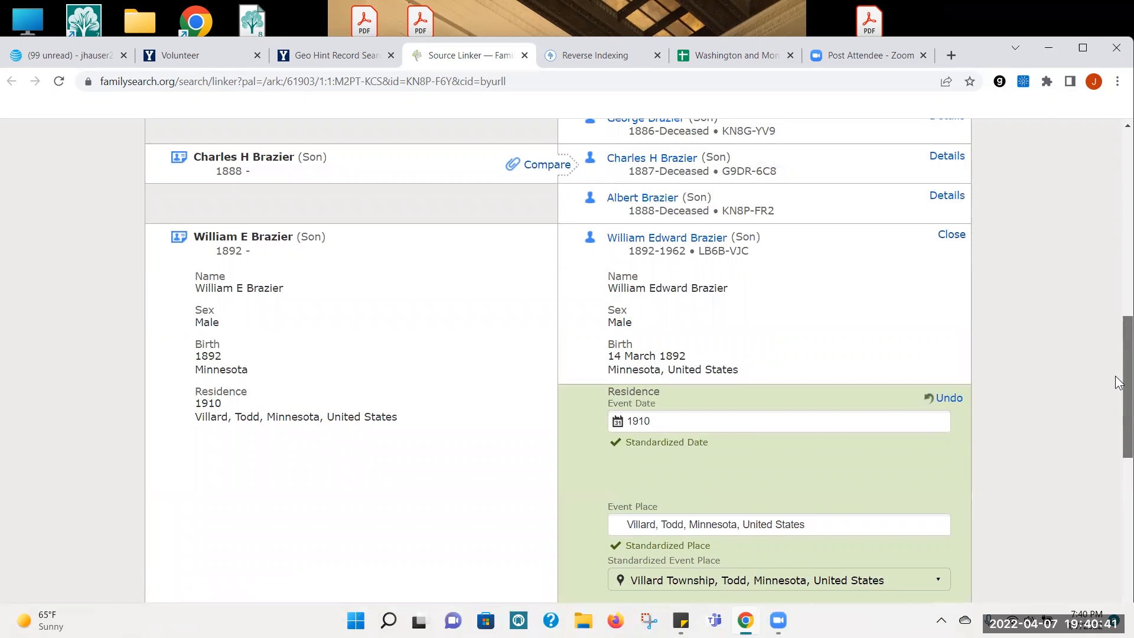
drag(1118, 382, 1128, 291)
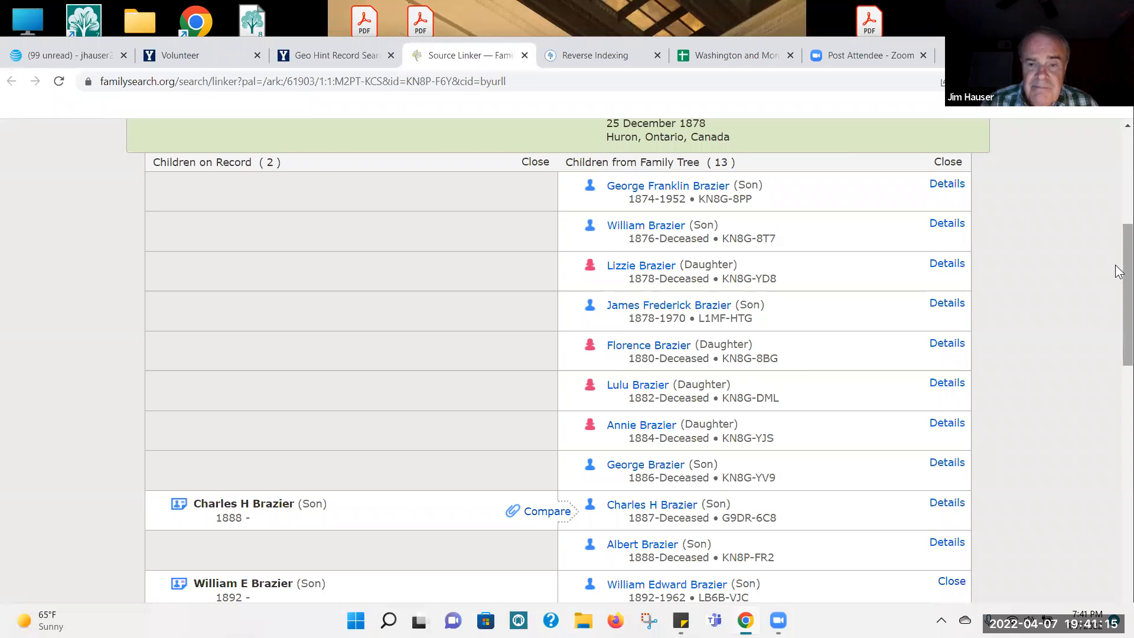
drag(1124, 267, 1125, 457)
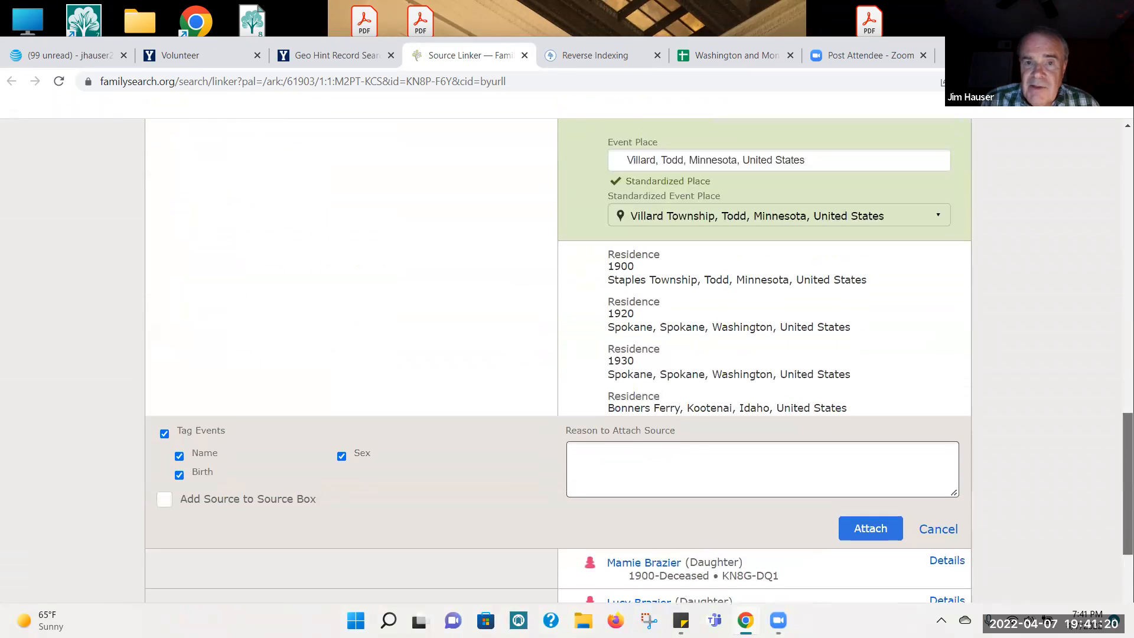
click(862, 531)
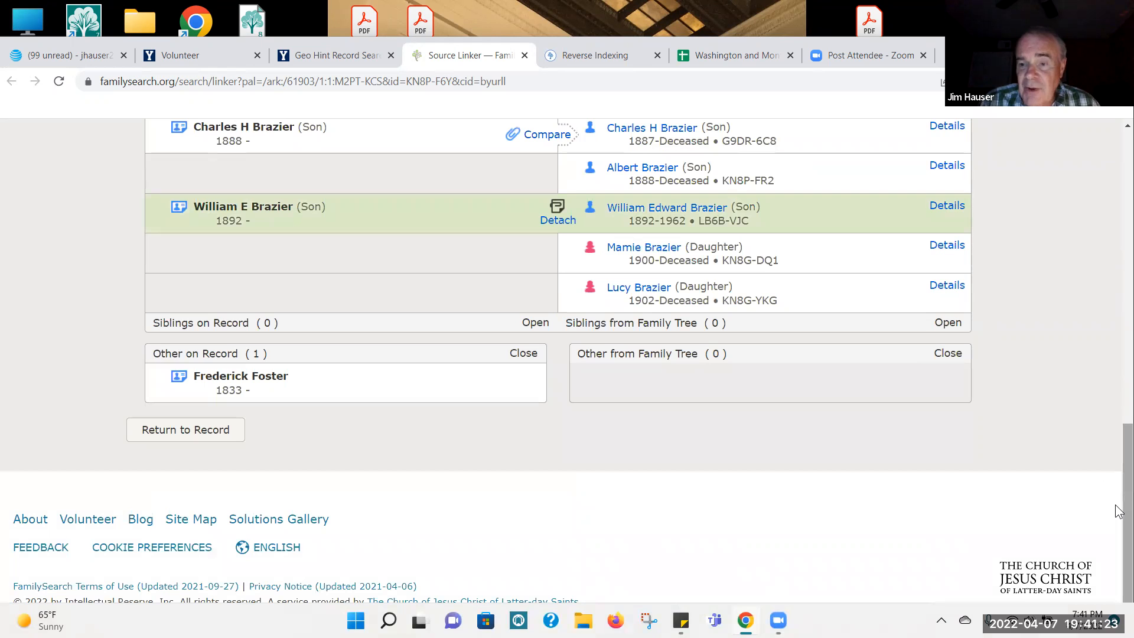
Step: Review the household's couple at the head of the census record and close Source Linker
drag(1116, 508, 1115, 238)
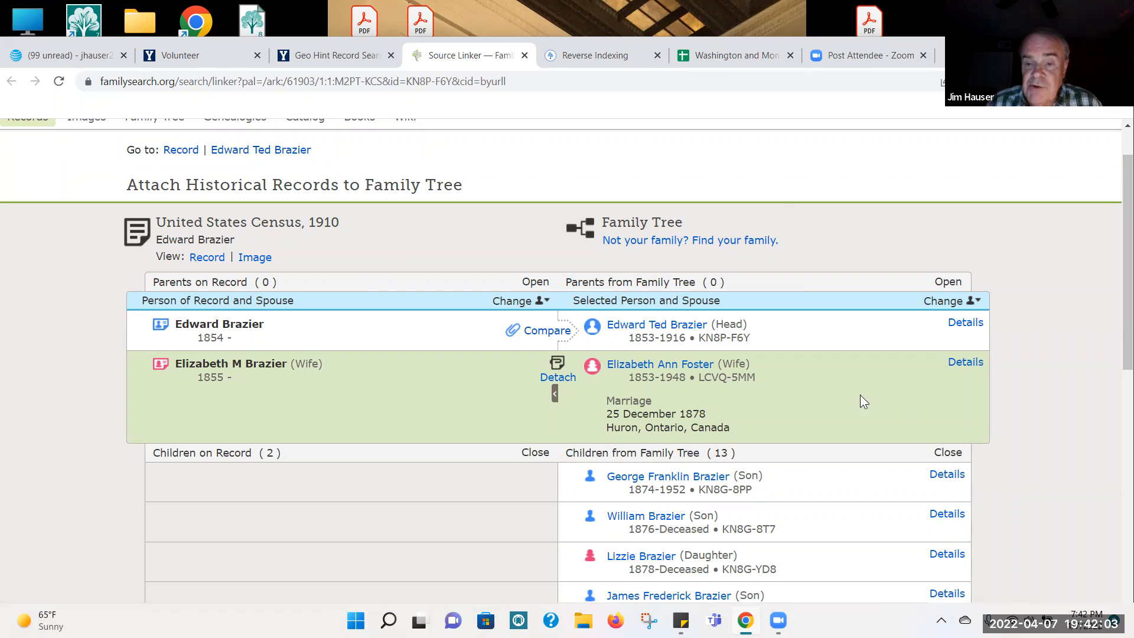
mouse_move(1118, 202)
mouse_down()
mouse_move(1114, 404)
mouse_move(1118, 209)
mouse_up()
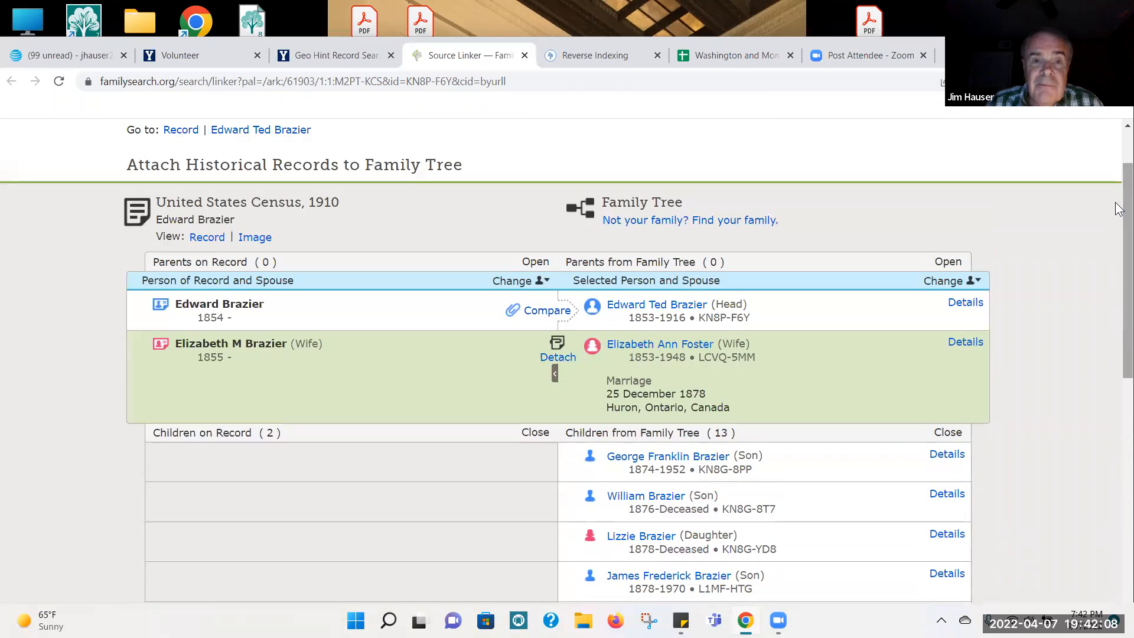
click(524, 56)
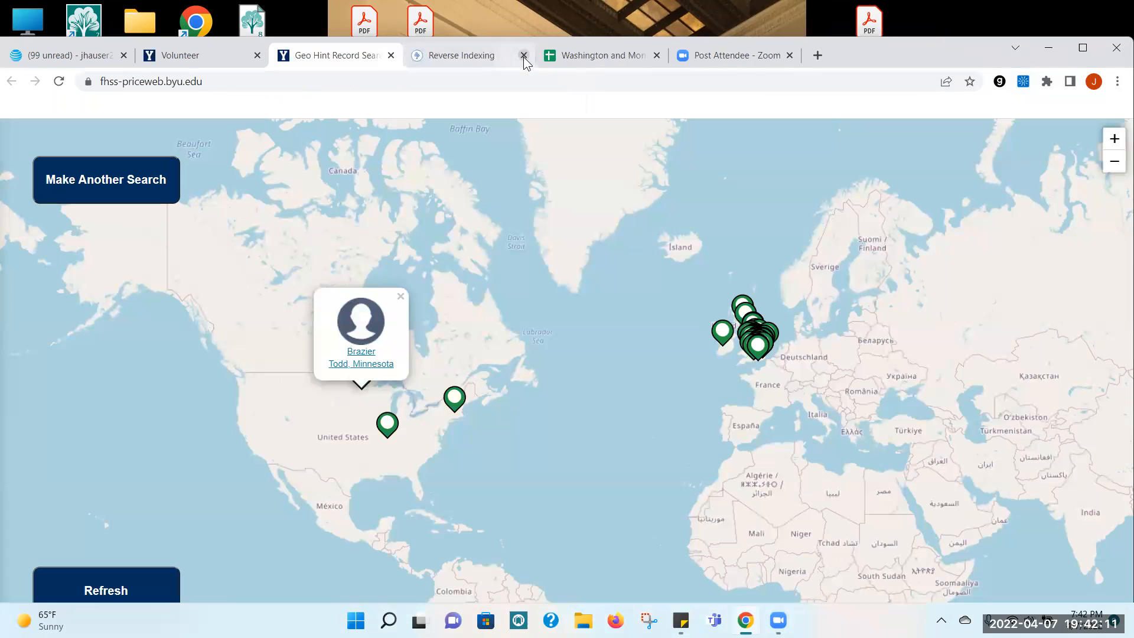
Step: Examine the project cards on the Record Linking Lab Volunteer page, including Reverse Indexing, 5-a-Day Project, Goldie May and List of Volunteer Opportunities
click(208, 57)
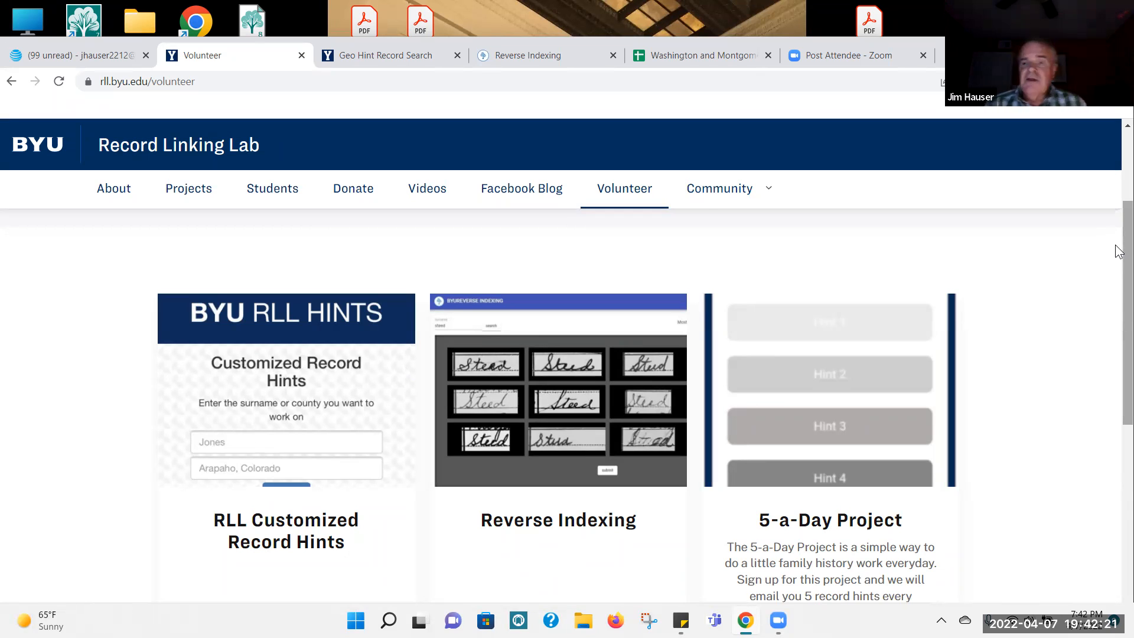
drag(1127, 251, 1127, 378)
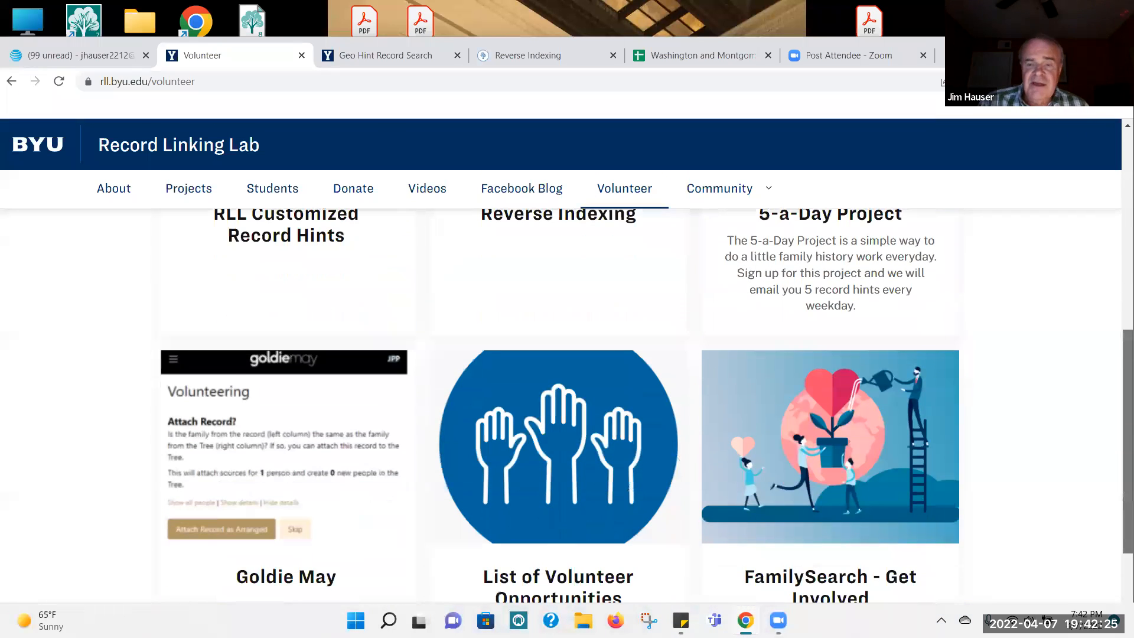
scroll(1118, 248, up, 3)
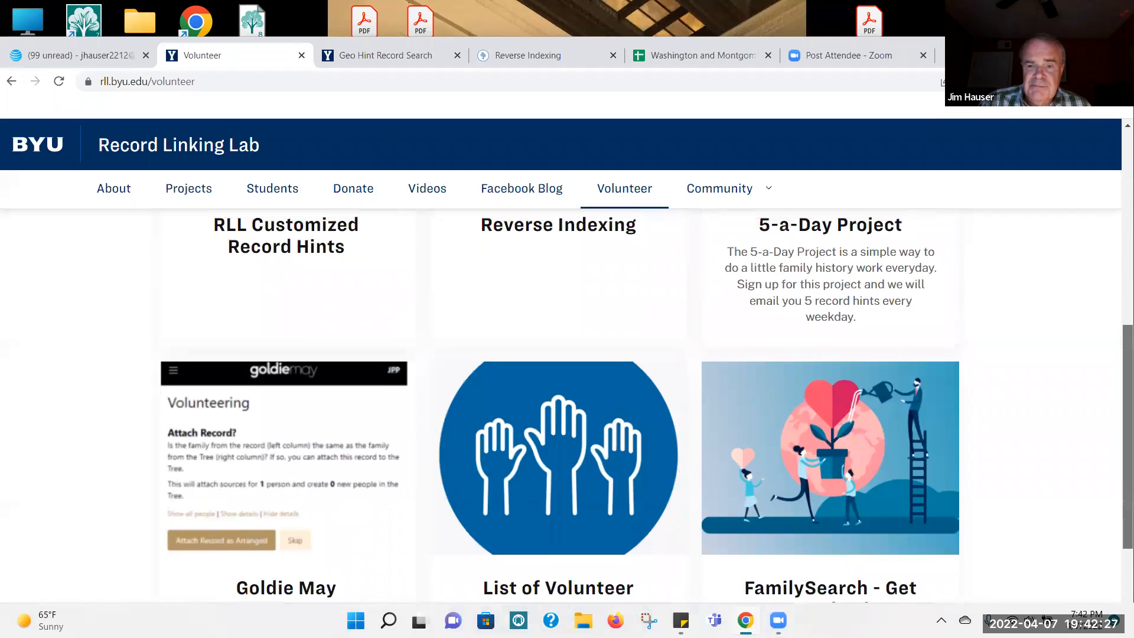
scroll(1118, 248, up, 2)
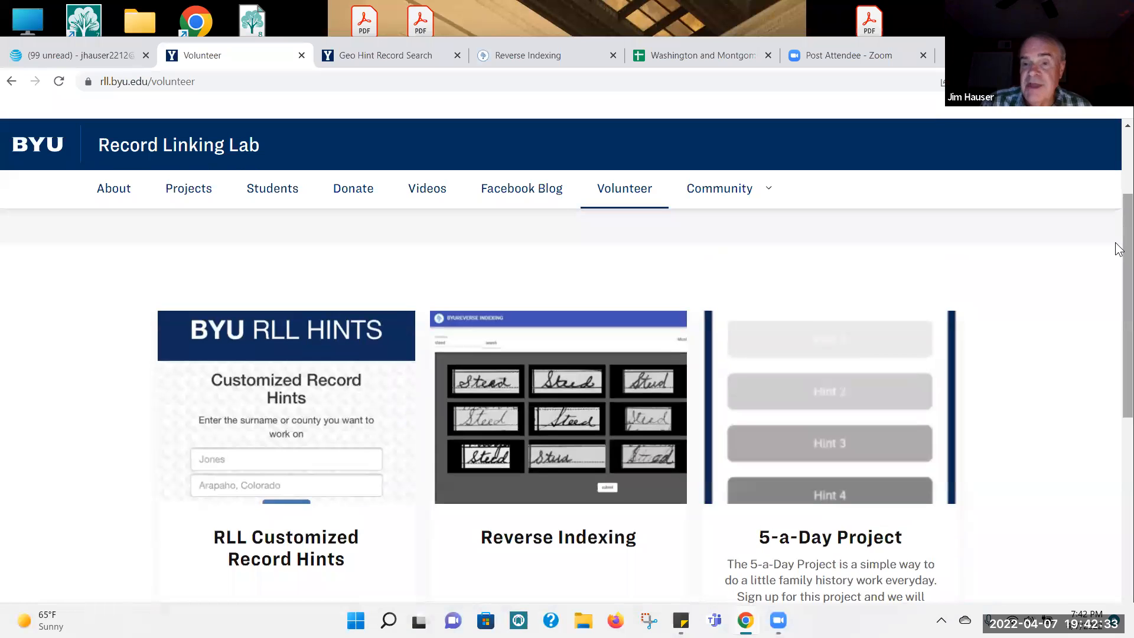
scroll(1118, 248, down, 9)
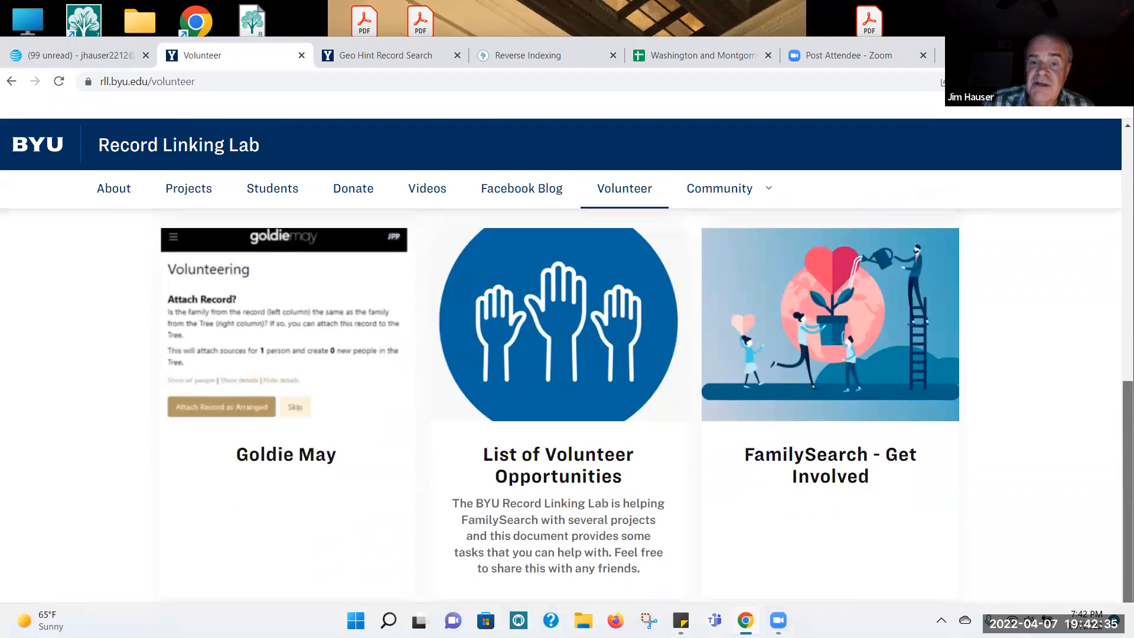
scroll(558, 408, up, 2)
scroll(558, 407, down, 1)
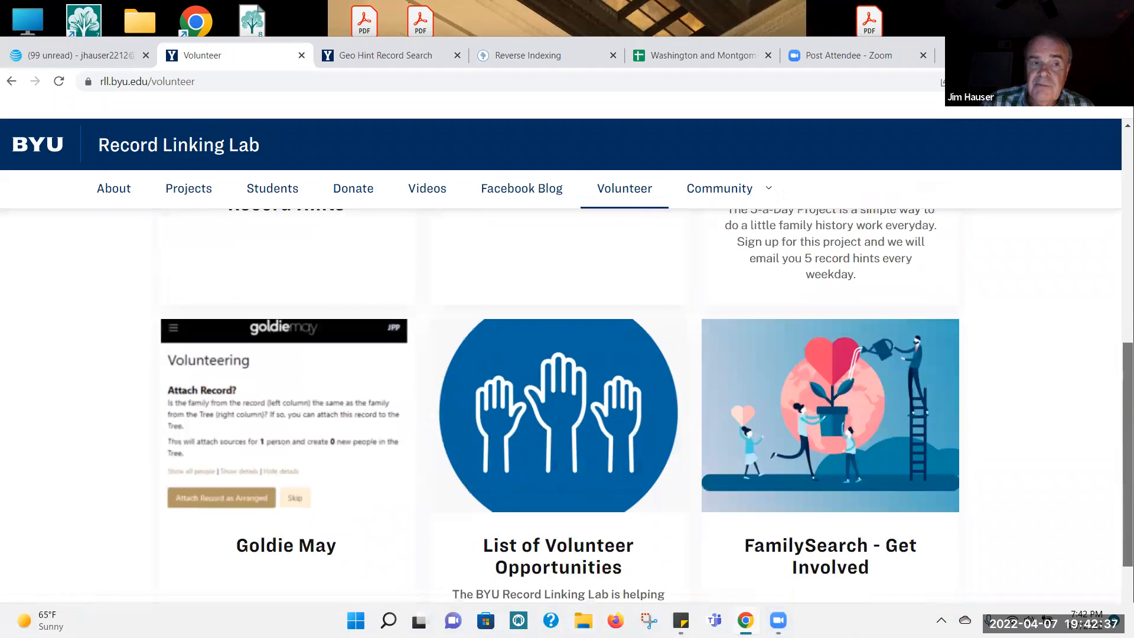
scroll(558, 408, up, 2)
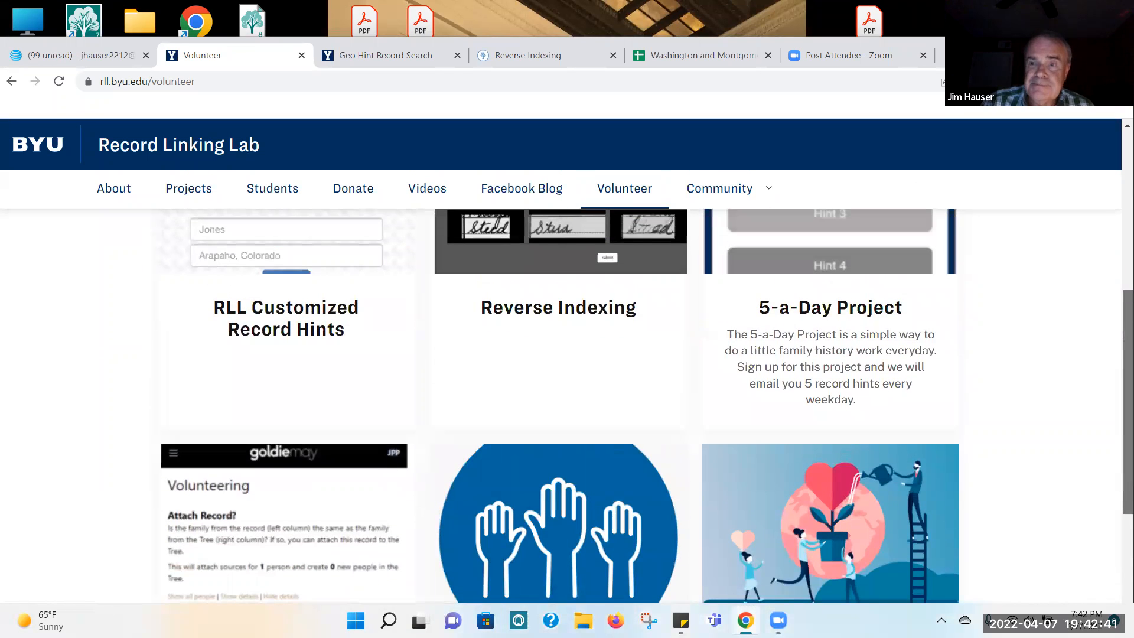
scroll(1118, 265, up, 3)
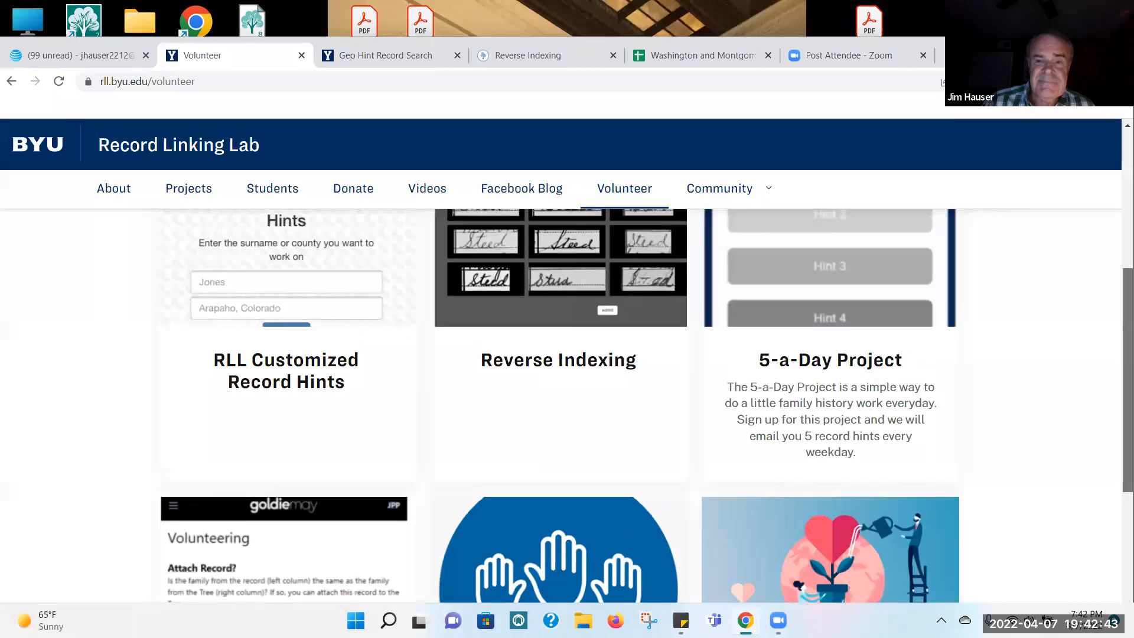
scroll(1118, 265, up, 2)
scroll(1118, 265, down, 5)
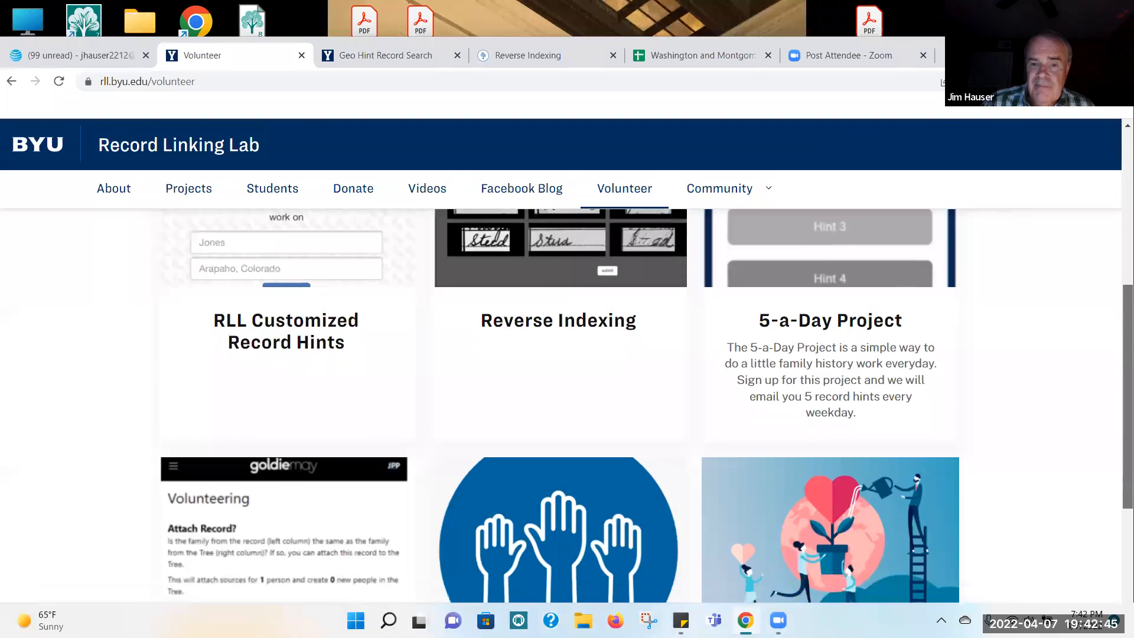
scroll(508, 407, down, 3)
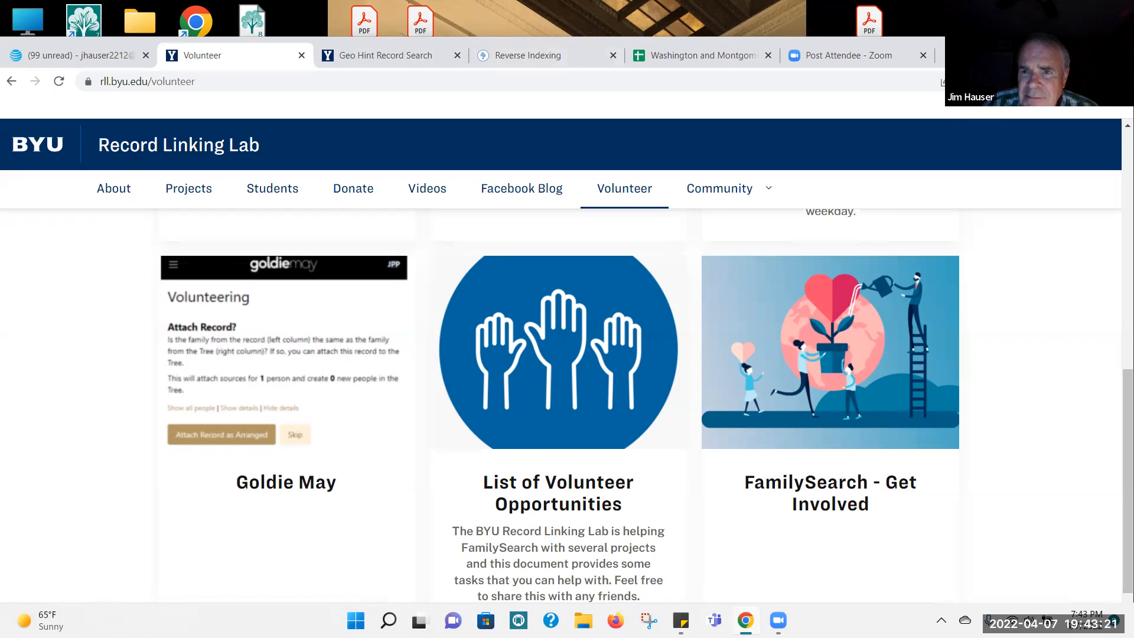
Step: Open the Goldie May browser extension and arrange its window beside the Volunteer page
click(999, 81)
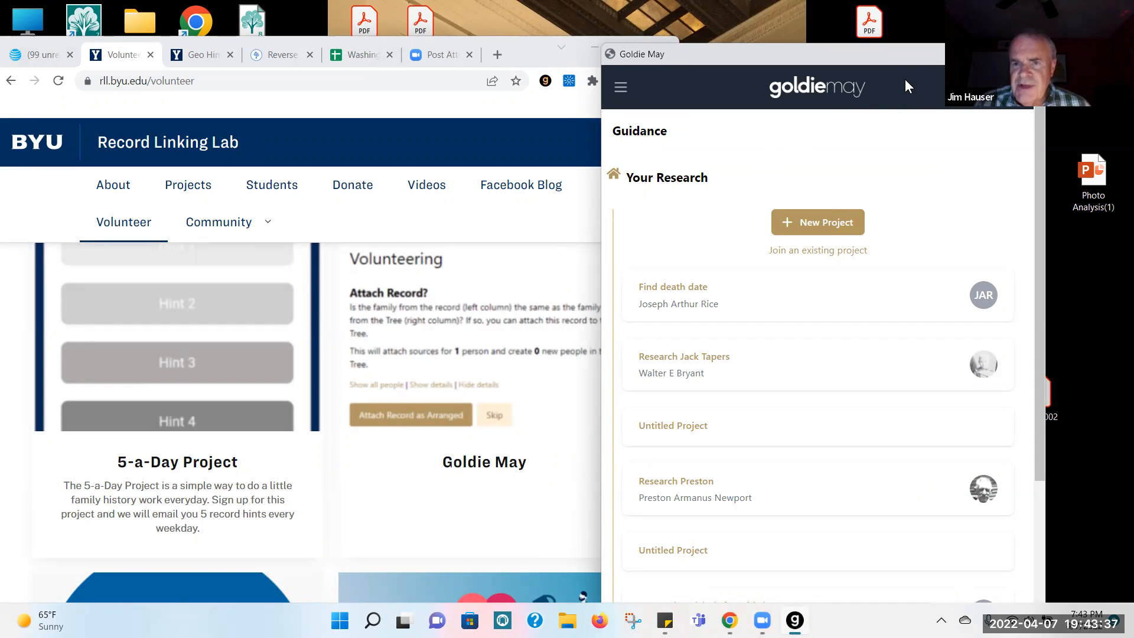
click(888, 25)
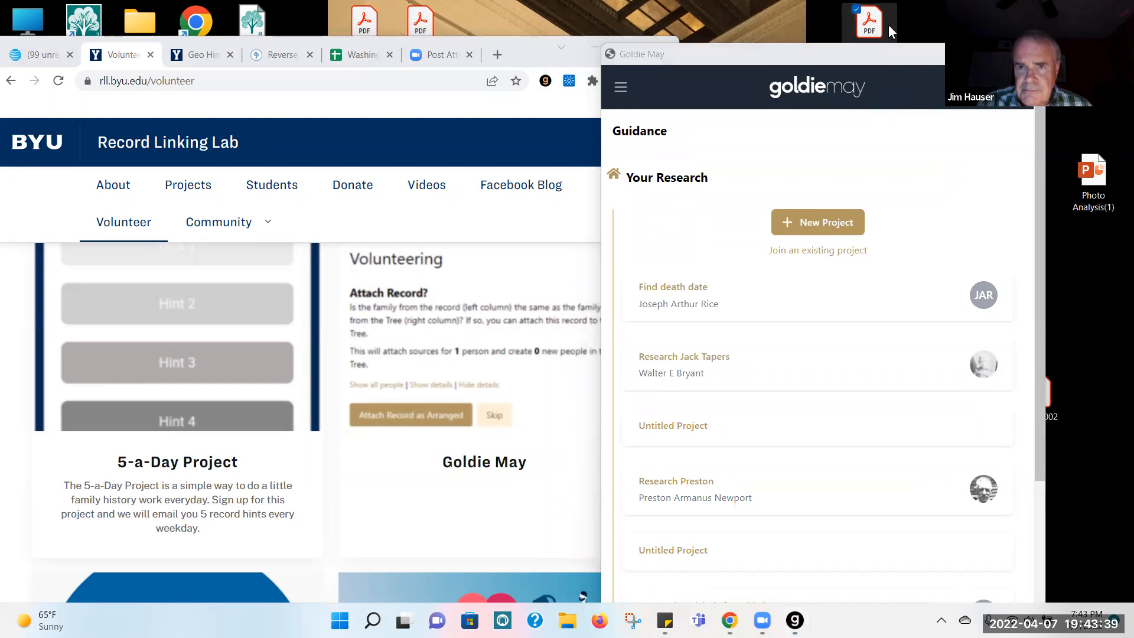
click(909, 50)
double_click(910, 52)
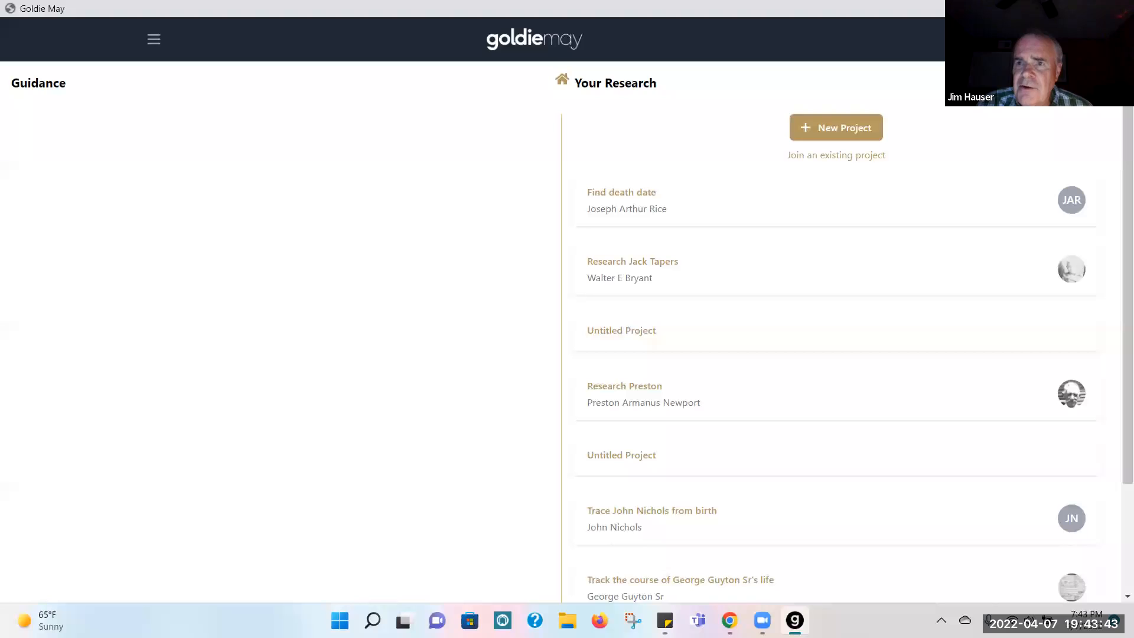
click(1049, 9)
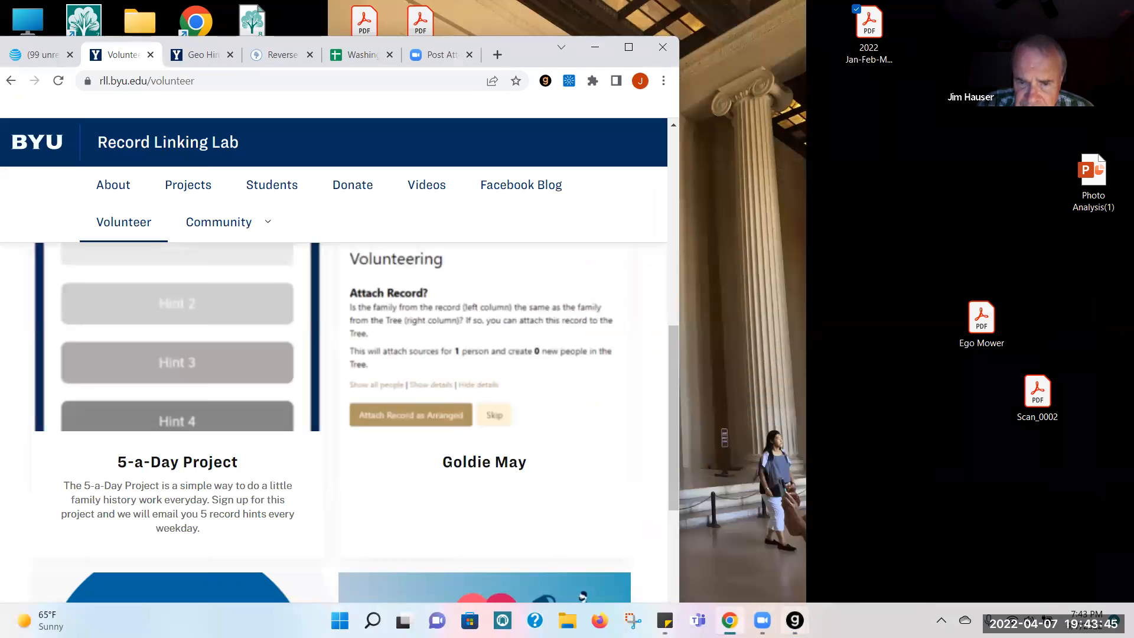
click(795, 620)
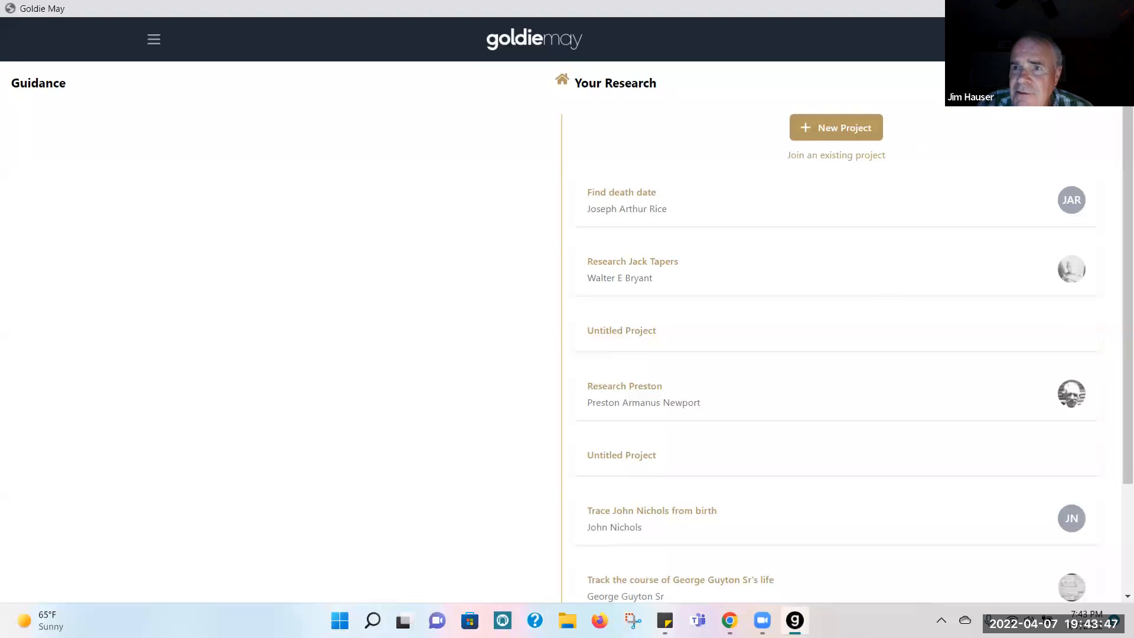
click(1083, 9)
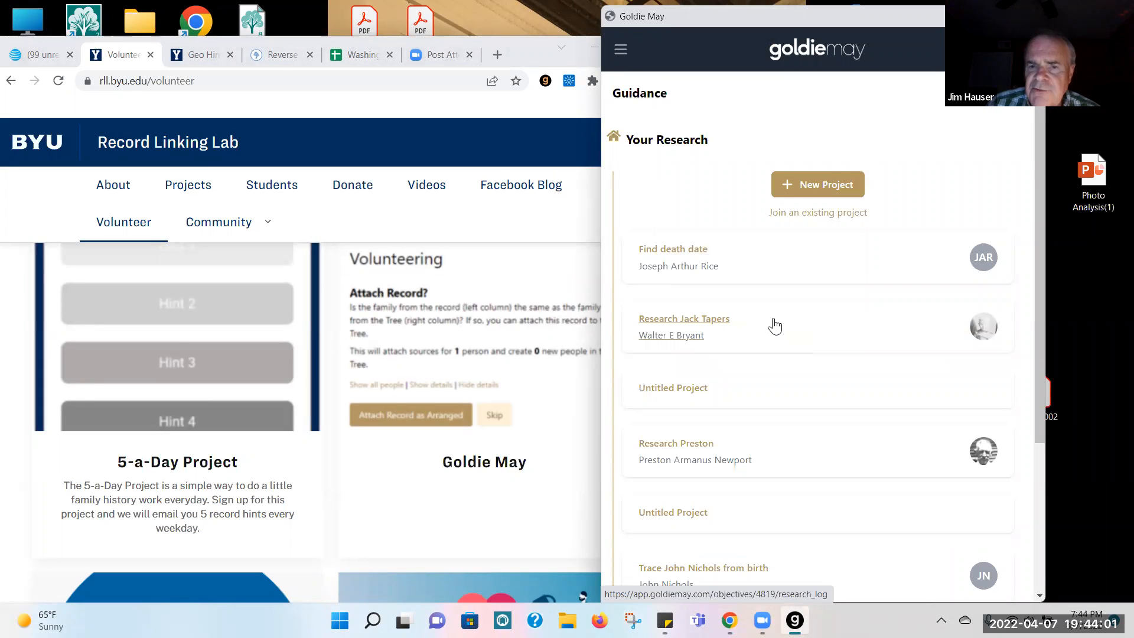
Step: Examine the logged FamilySearch searches in the second research project listed and close the Goldie May window
click(712, 322)
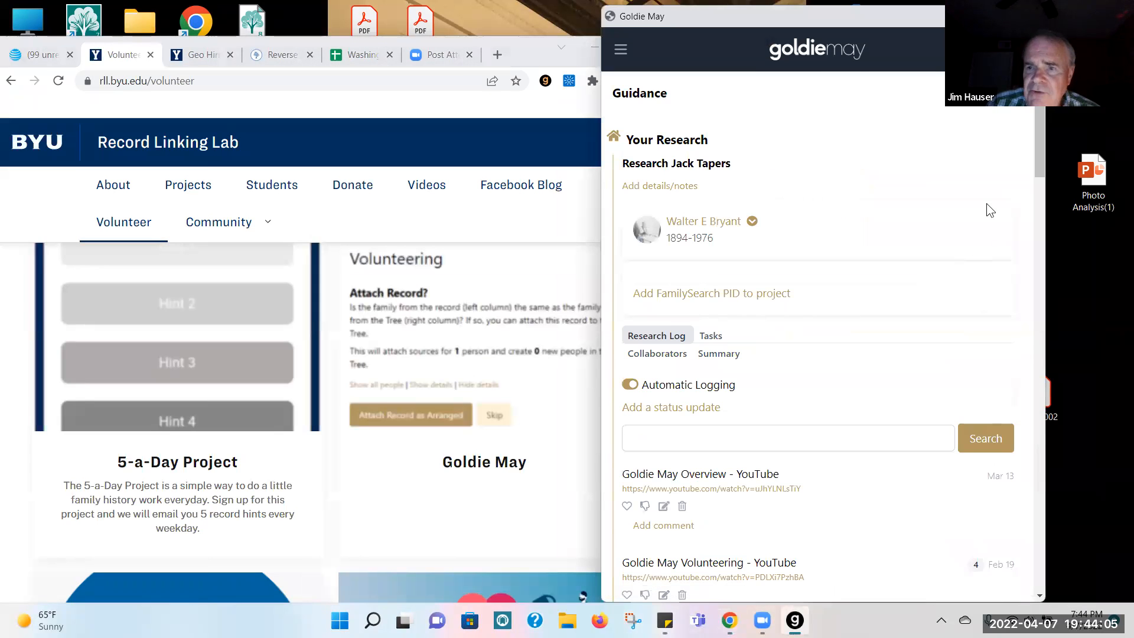
scroll(1034, 154, down, 7)
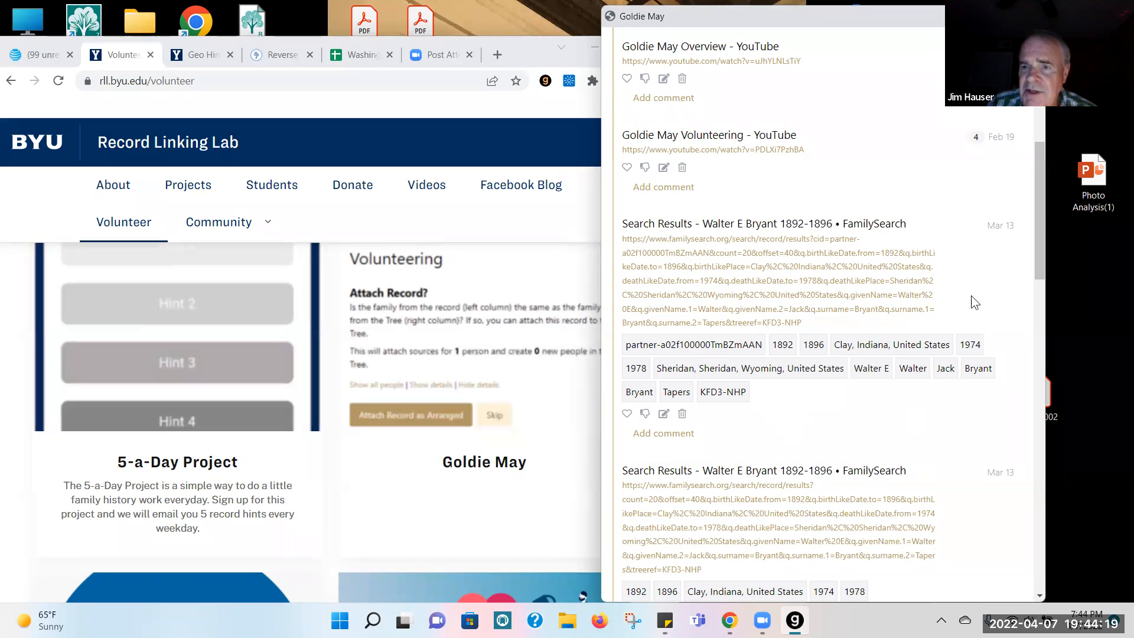
drag(1038, 186, 1041, 315)
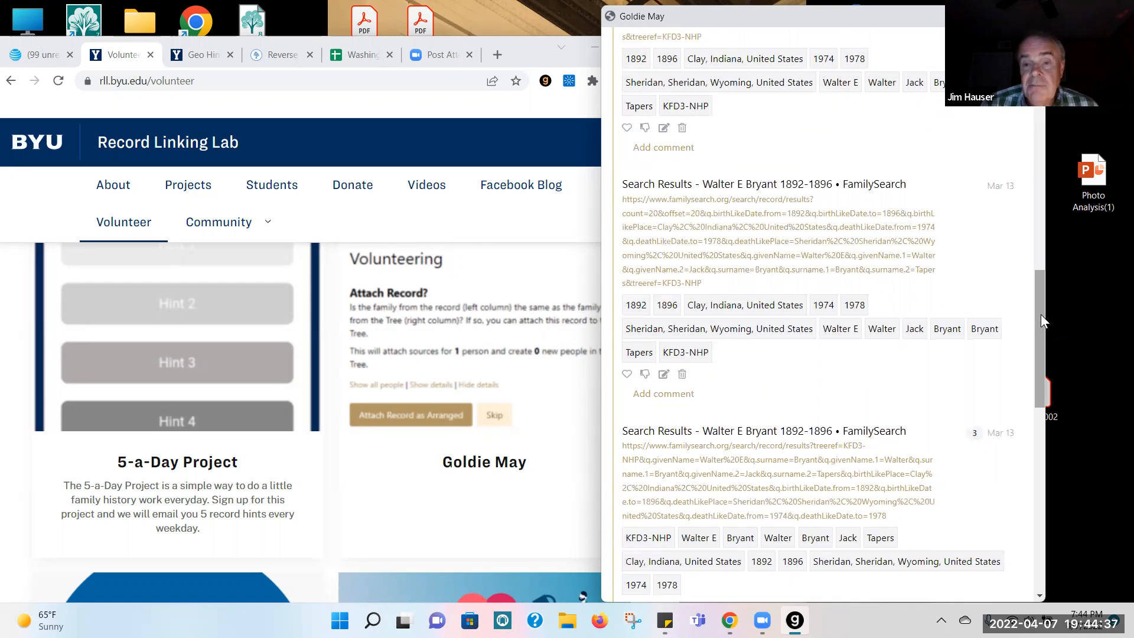
mouse_move(1041, 314)
mouse_down()
mouse_move(1030, 284)
mouse_move(1039, 296)
mouse_up()
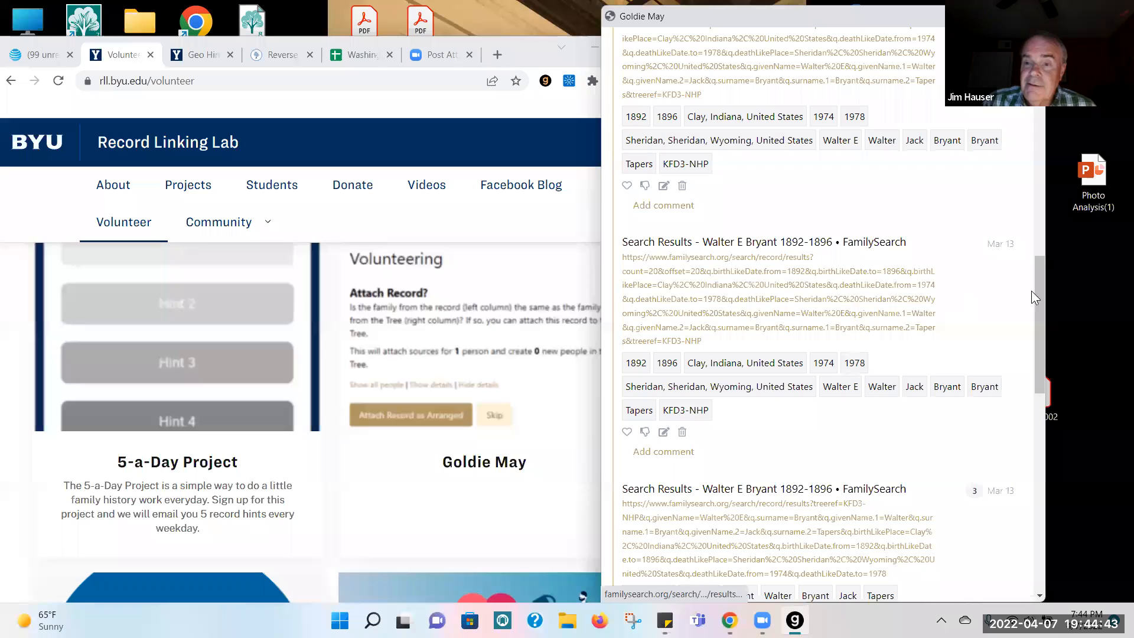
drag(1042, 284, 1036, 247)
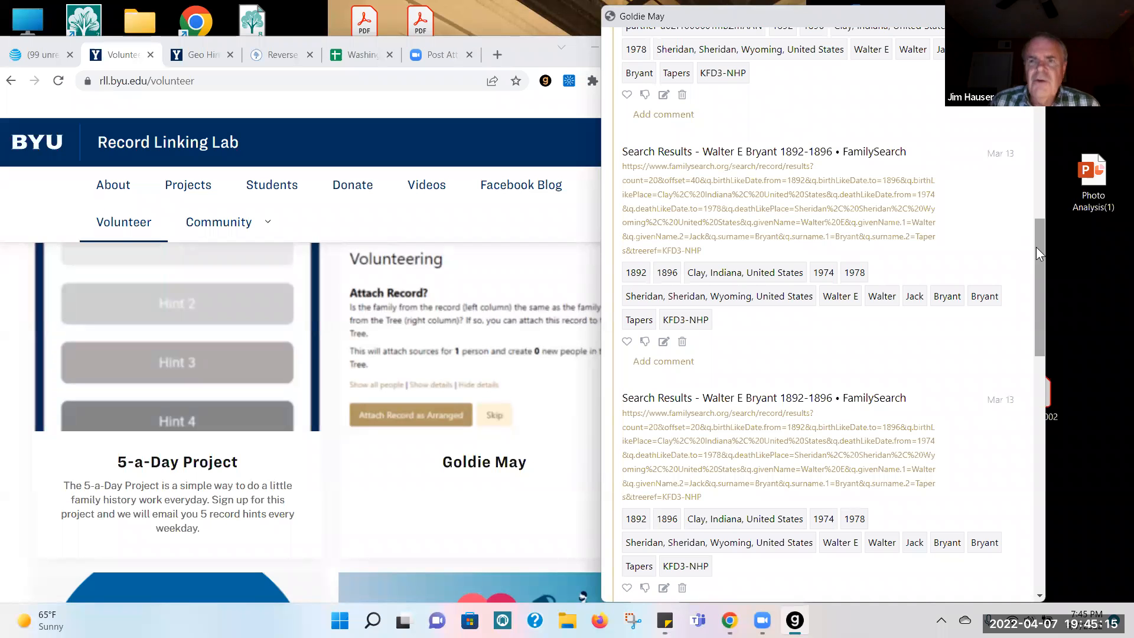
click(1032, 16)
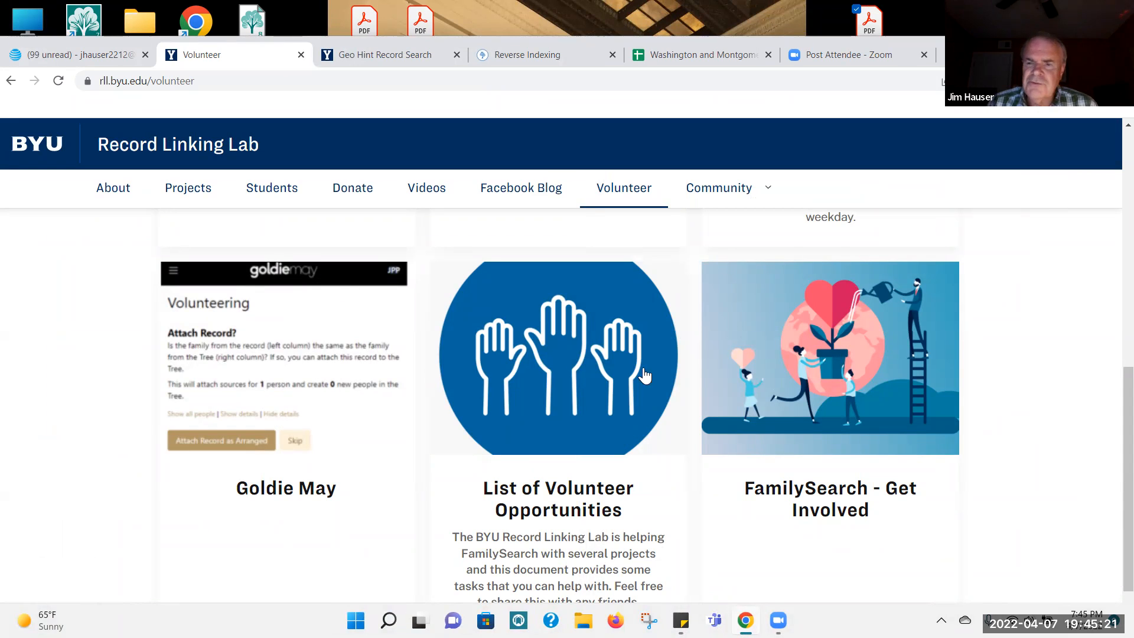
Step: Open the FamilySearch hint link in row 1130 of the Washington and Montgomery Counties - African American Hints spreadsheet
drag(1118, 460, 1118, 308)
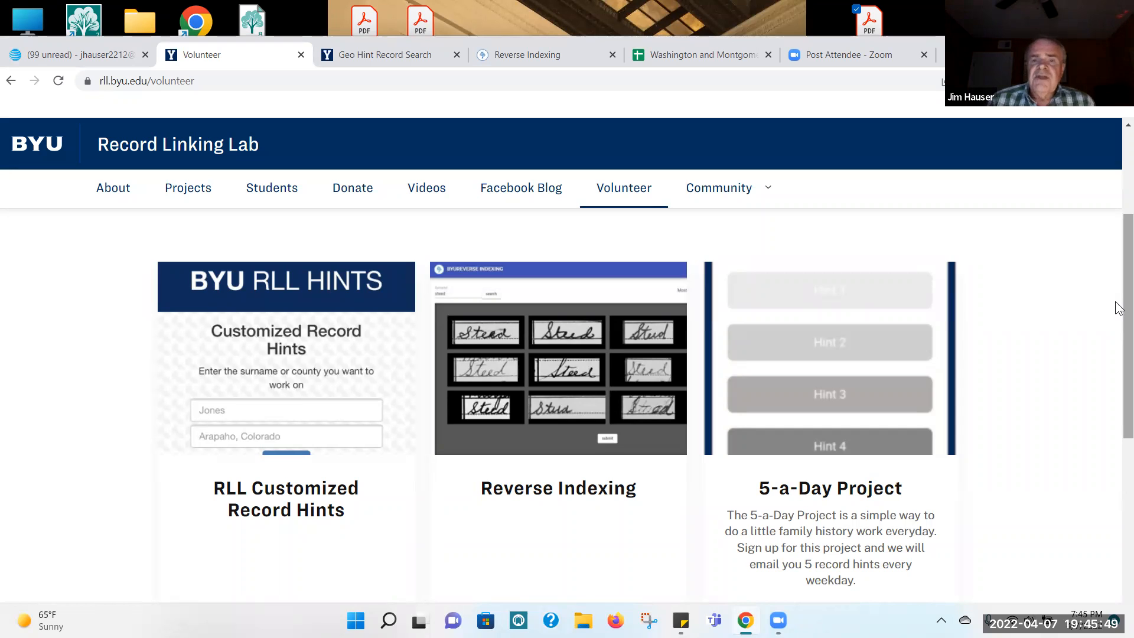
click(713, 57)
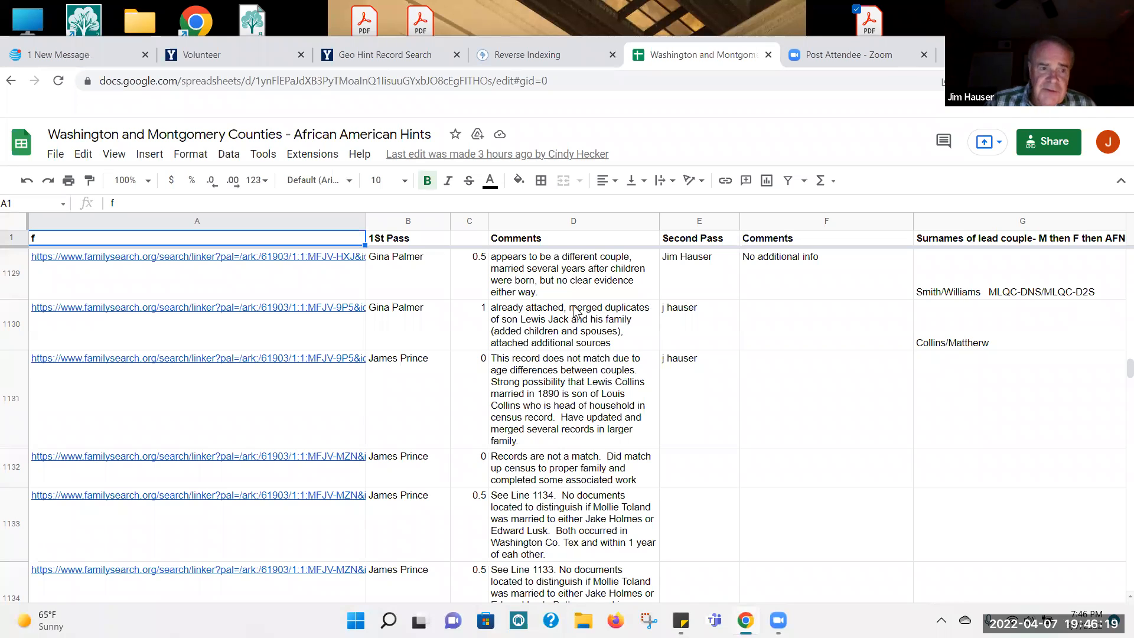
mouse_move(154, 349)
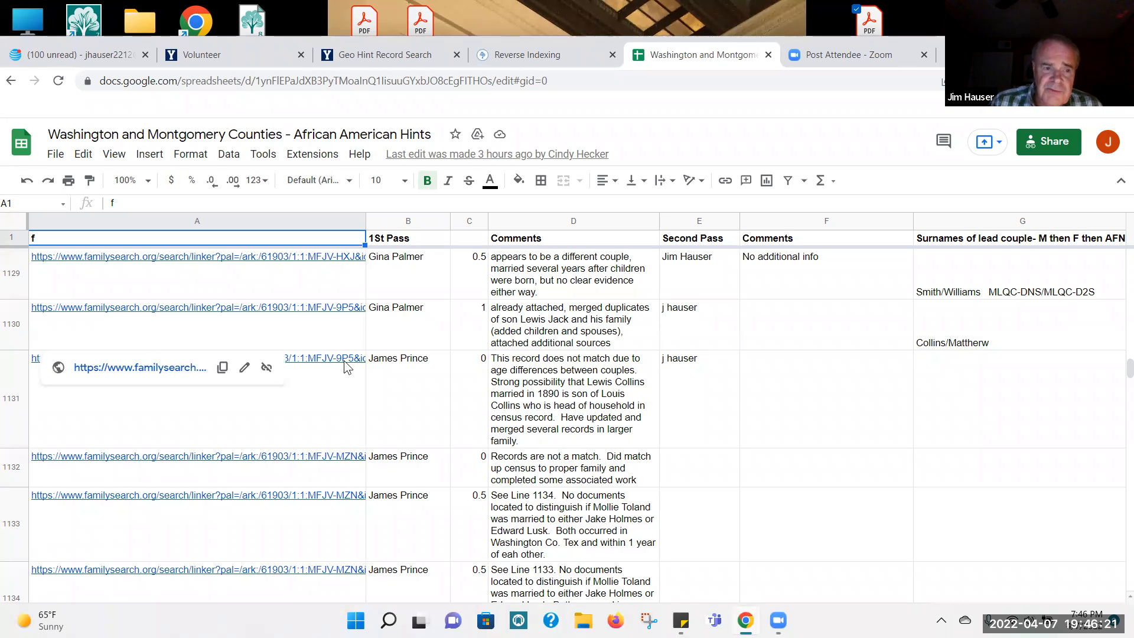
mouse_move(337, 380)
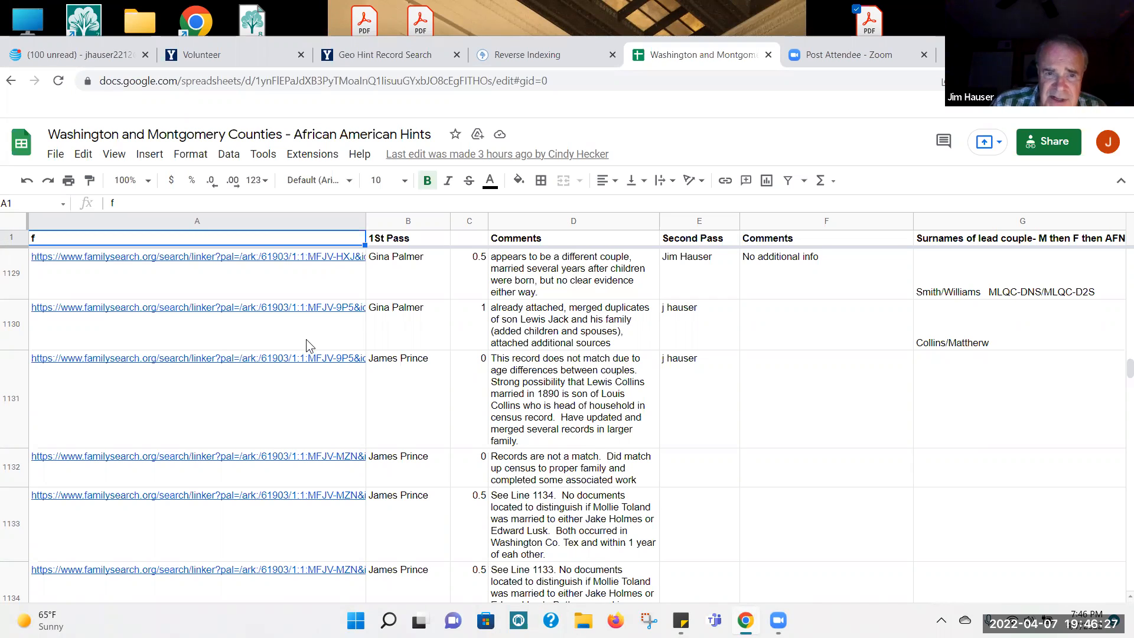
mouse_move(307, 344)
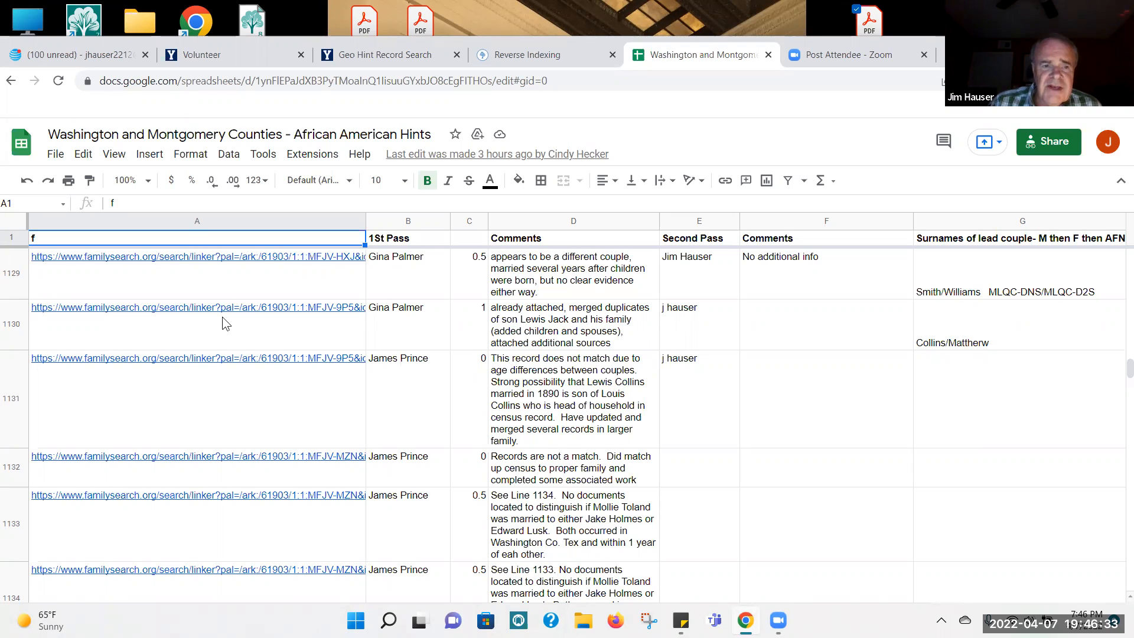
mouse_move(195, 313)
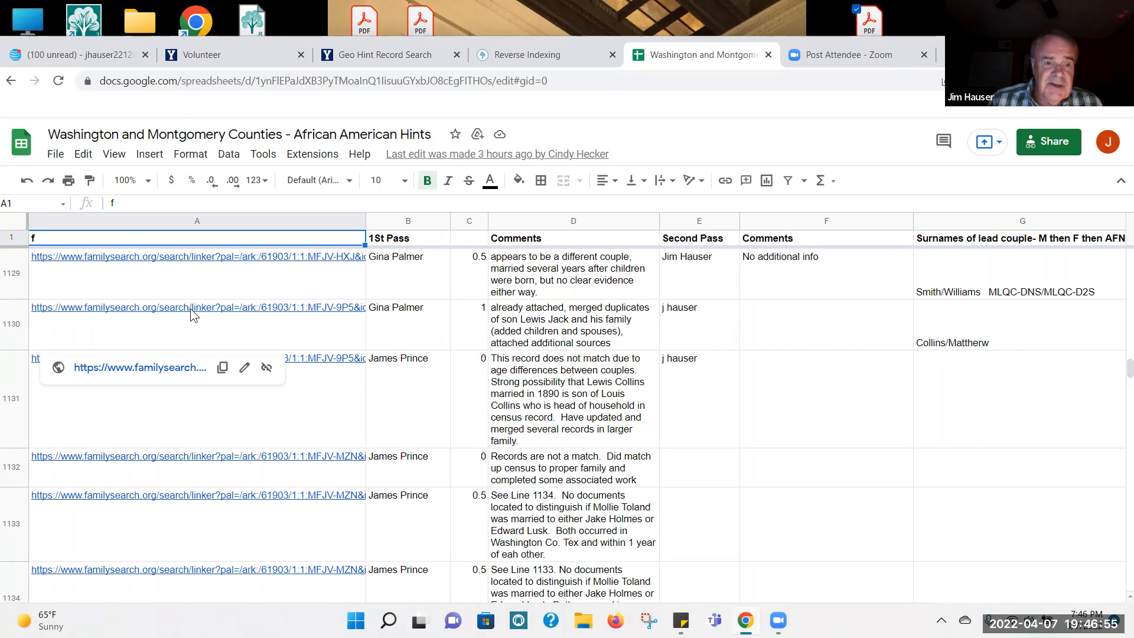
click(145, 368)
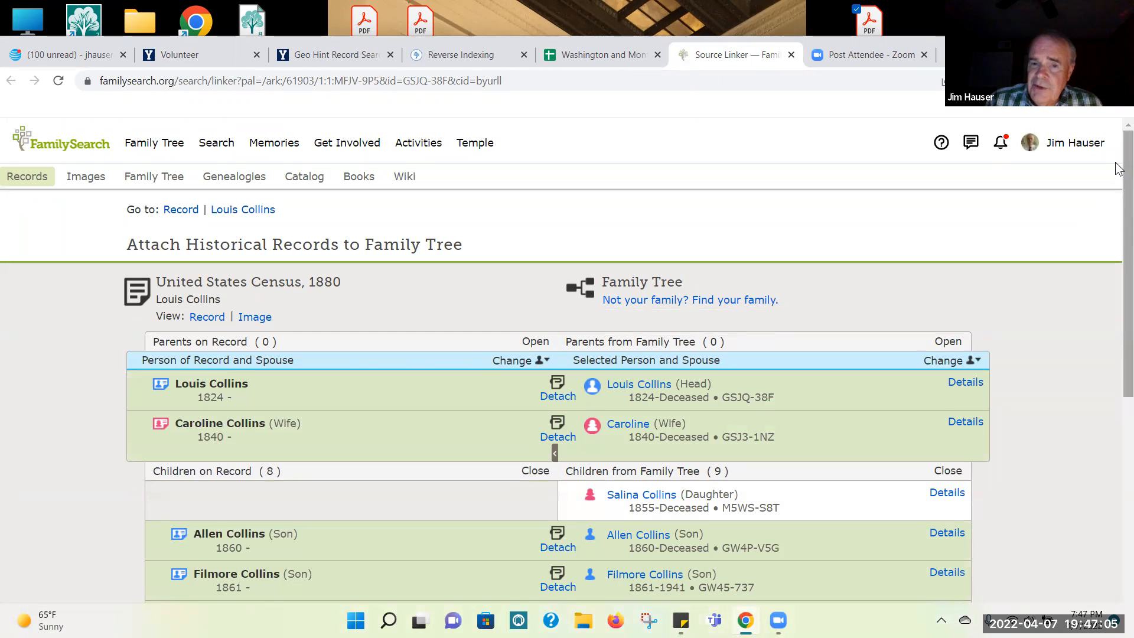
Step: Examine the couple and children compared between the United States Census, 1880 and Family Tree in Source Linker
drag(1118, 173, 1118, 269)
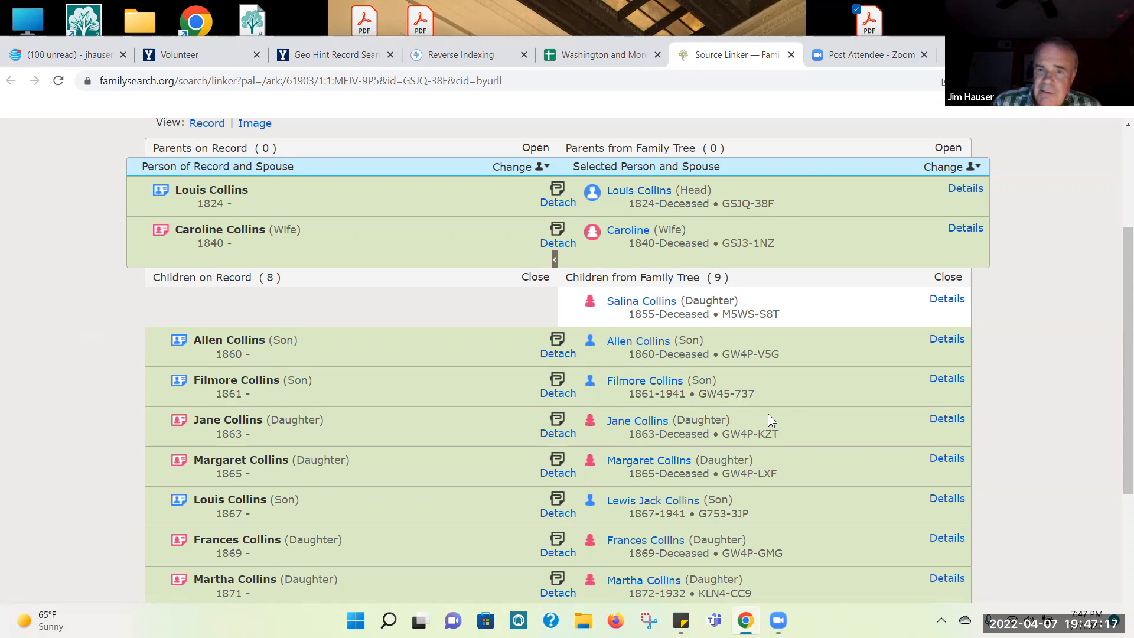
scroll(1118, 427, up, 3)
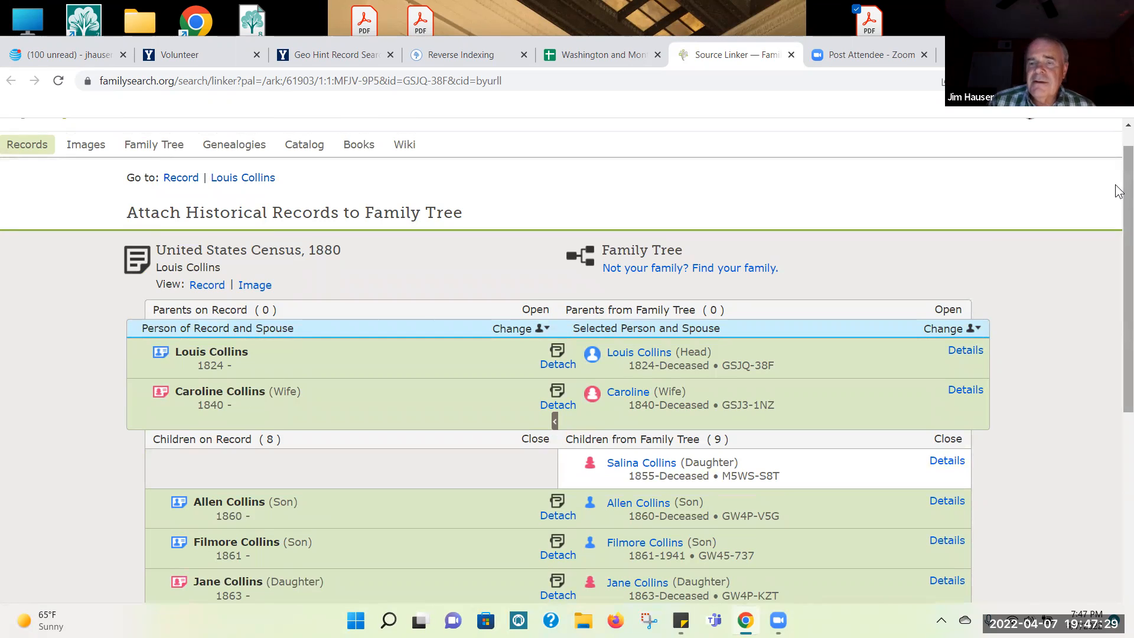
scroll(1118, 218, down, 1)
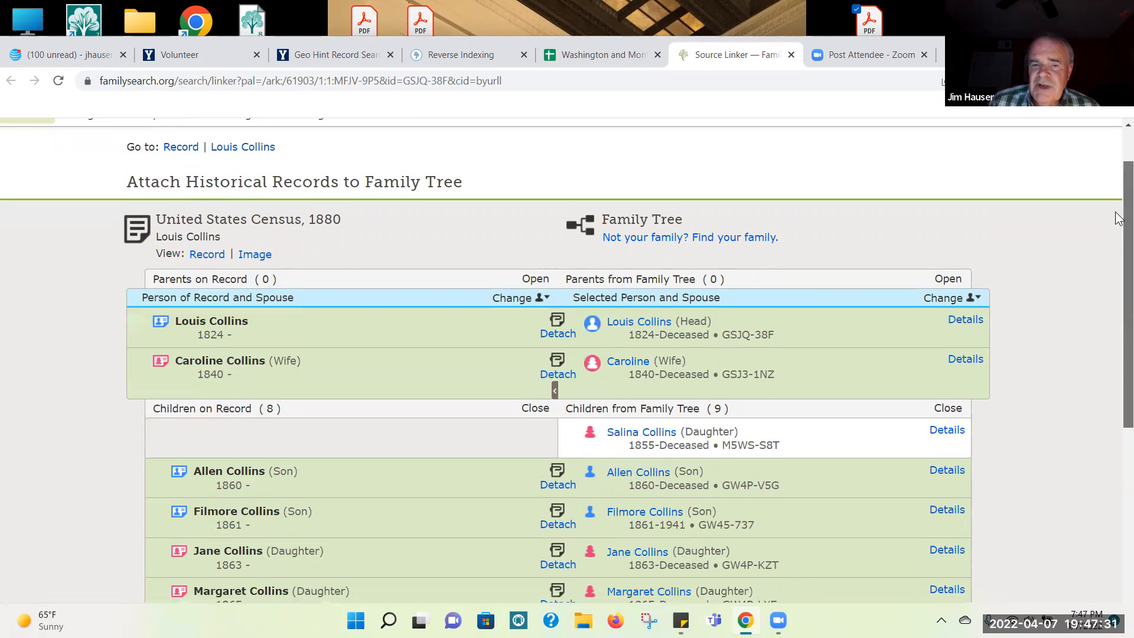
scroll(1118, 218, down, 2)
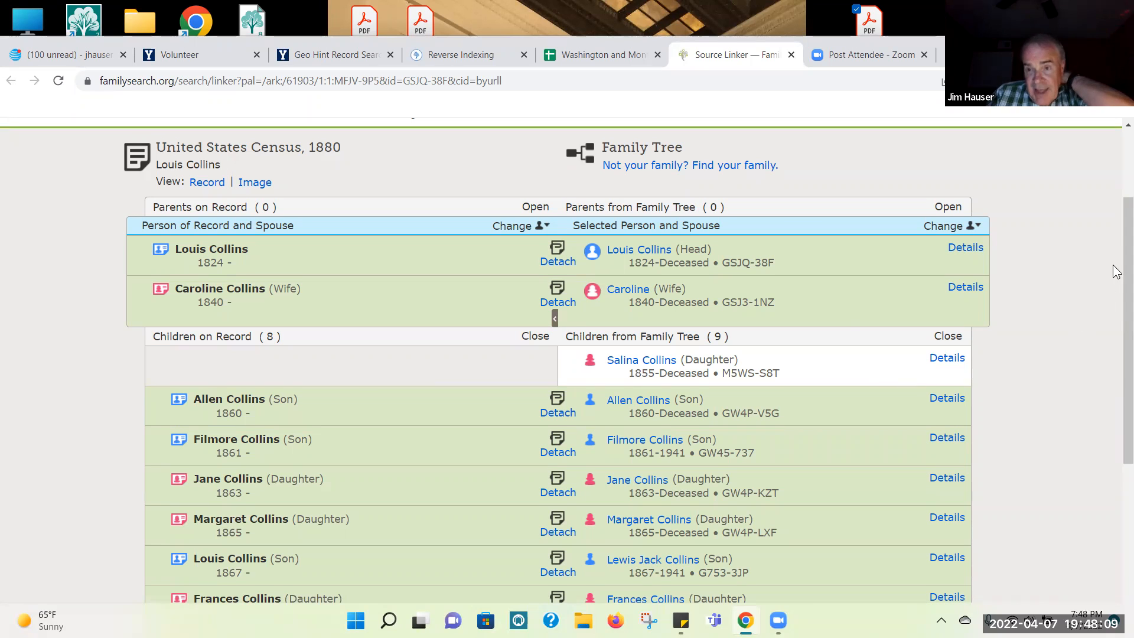
drag(1118, 235, 1118, 314)
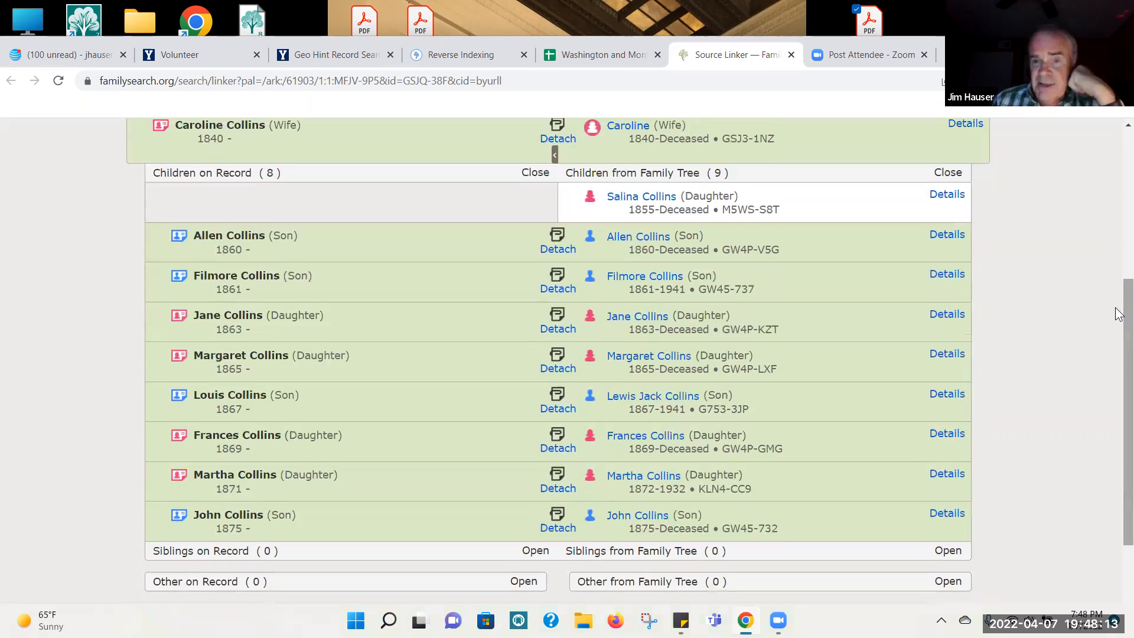
drag(1119, 313, 1119, 264)
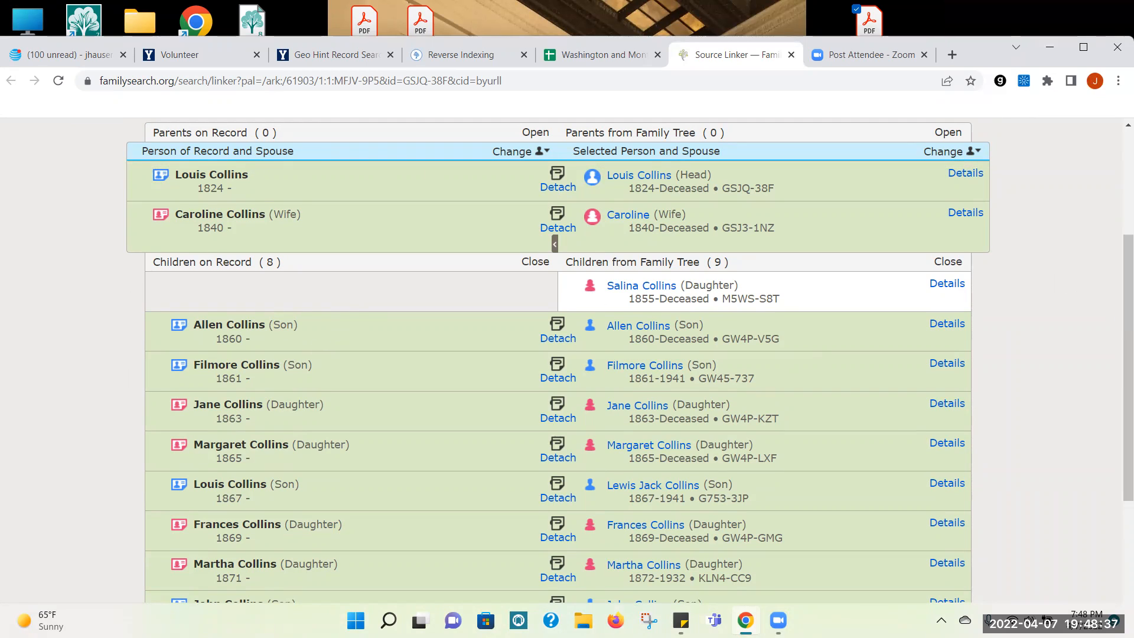
drag(1125, 336, 1116, 236)
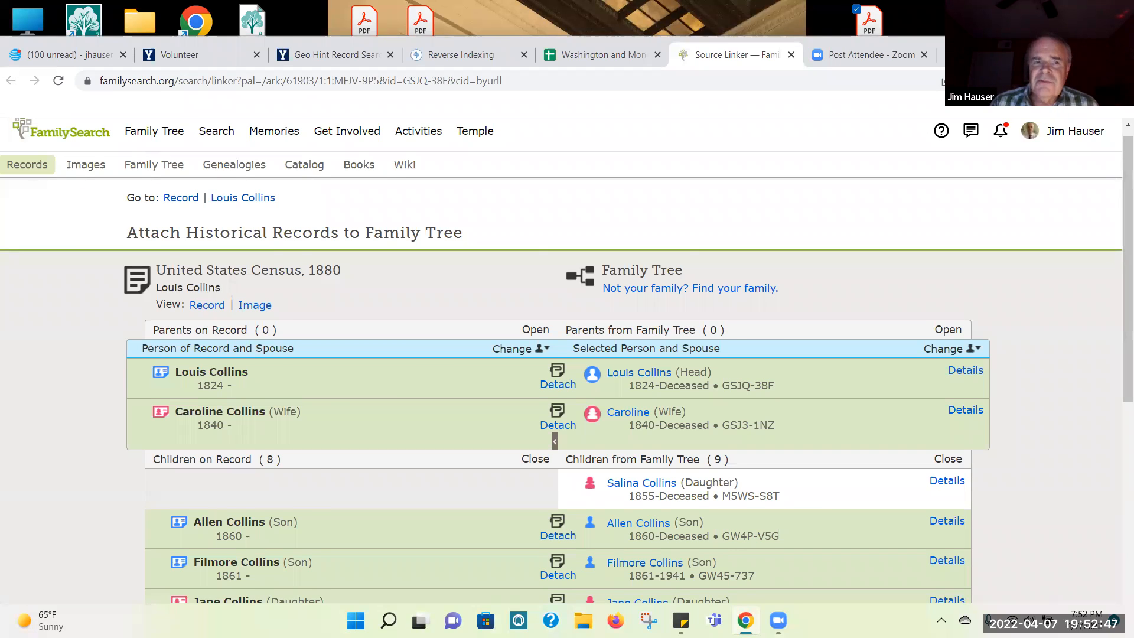
Step: Maximize the browser window and open the Family Tree person page of the last son listed in the household
drag(998, 55, 1021, 34)
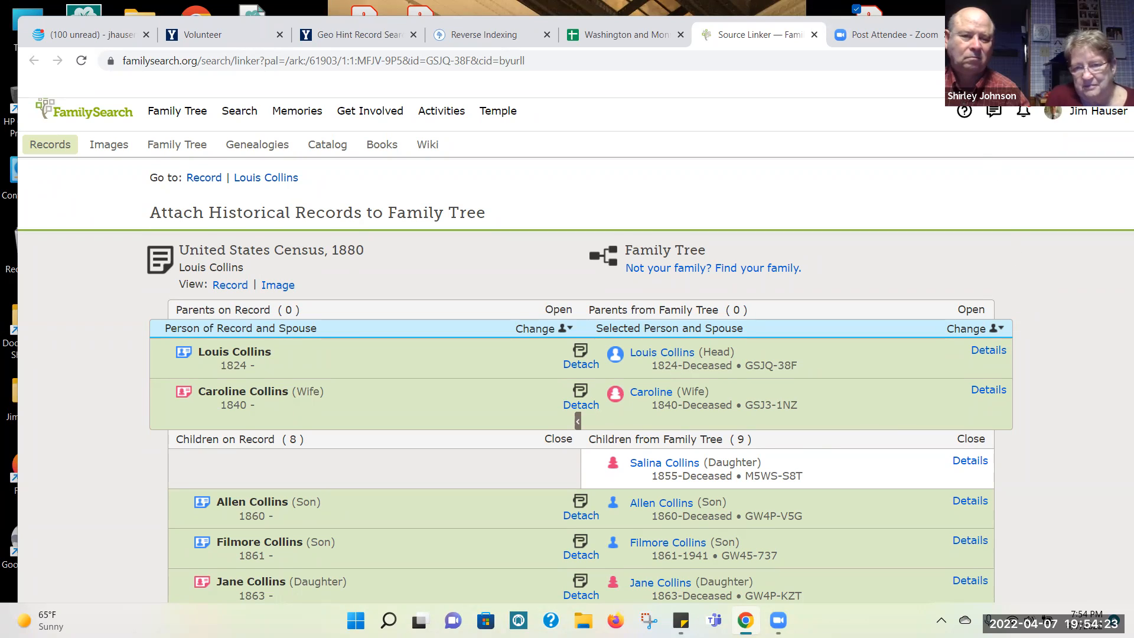
click(1104, 26)
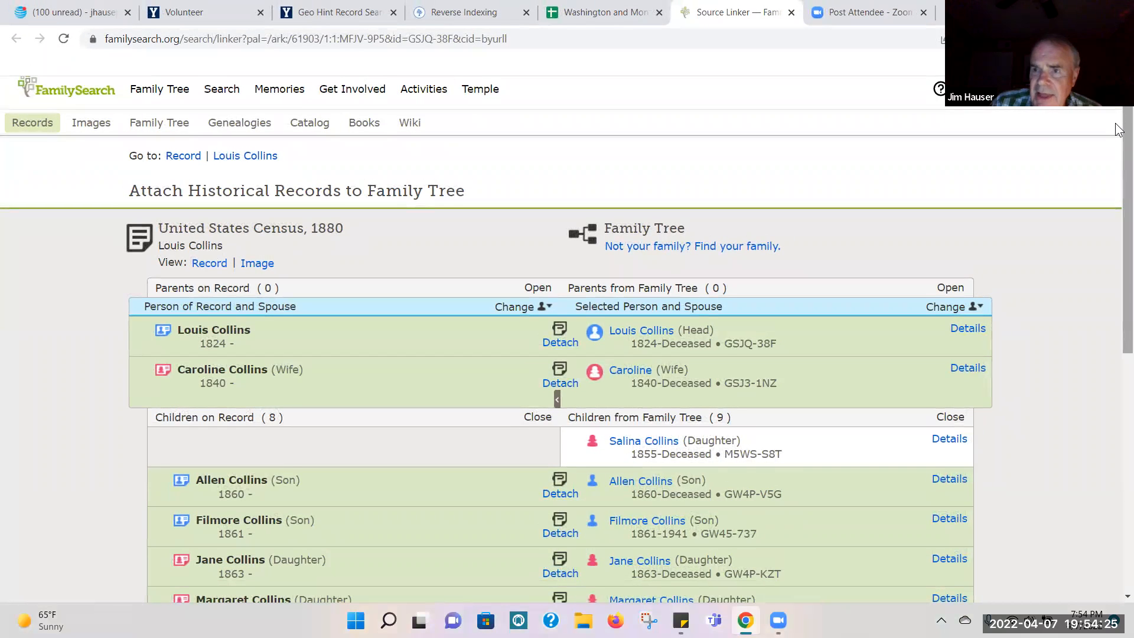
scroll(571, 345, down, 6)
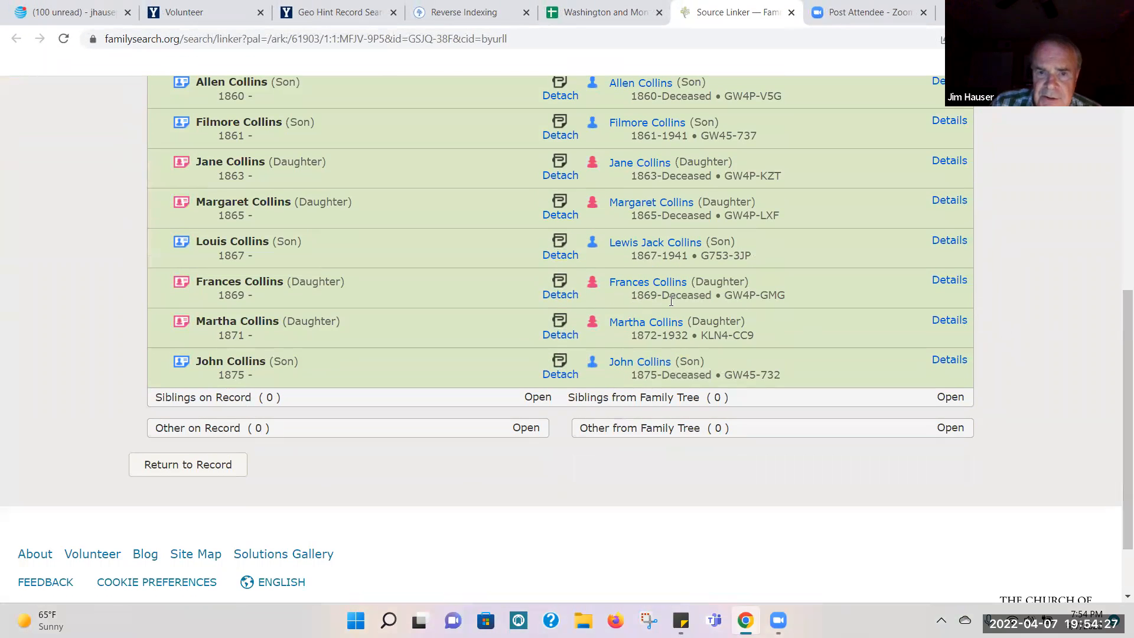
click(653, 370)
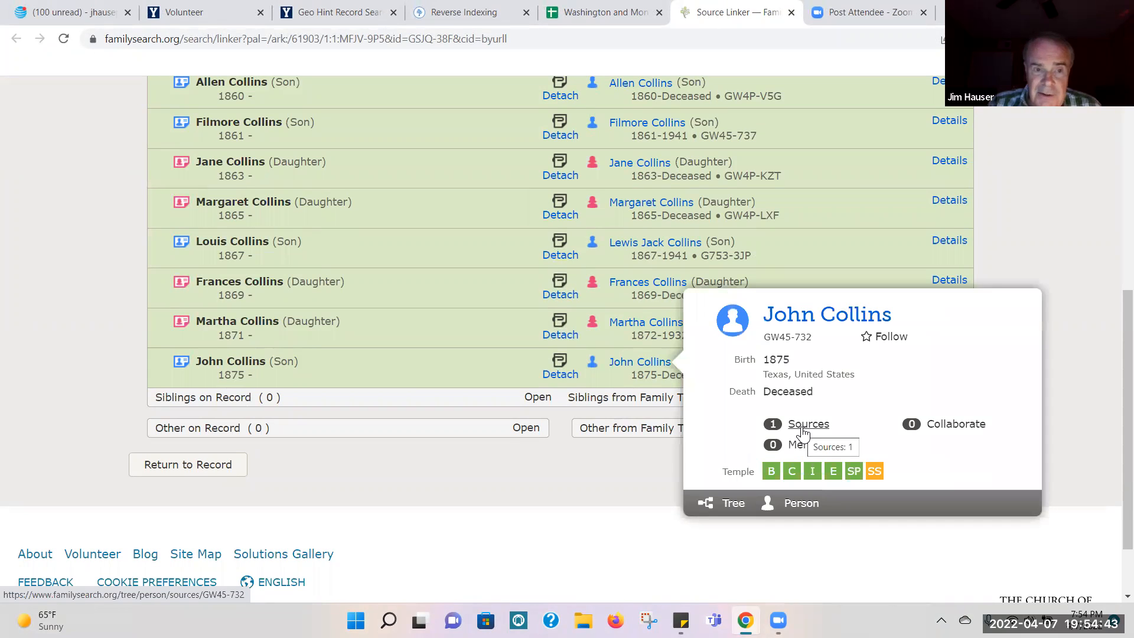
click(795, 507)
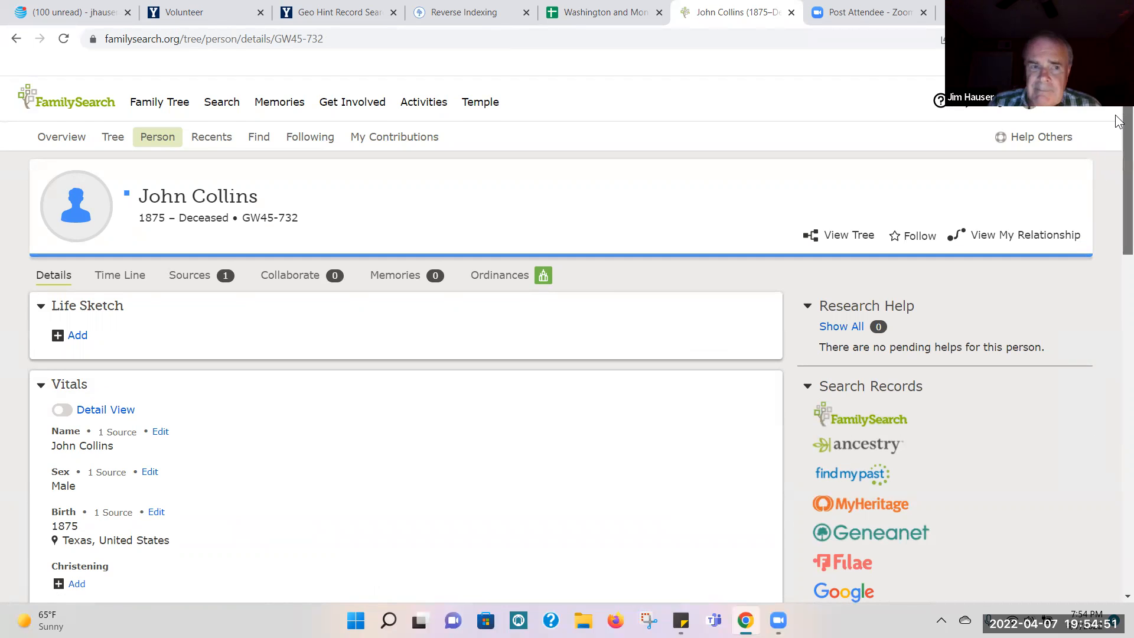
Step: Search FamilySearch records from the son's person page, and close the results after reviewing the 1900 and 1940 census entries
scroll(1118, 122, down, 2)
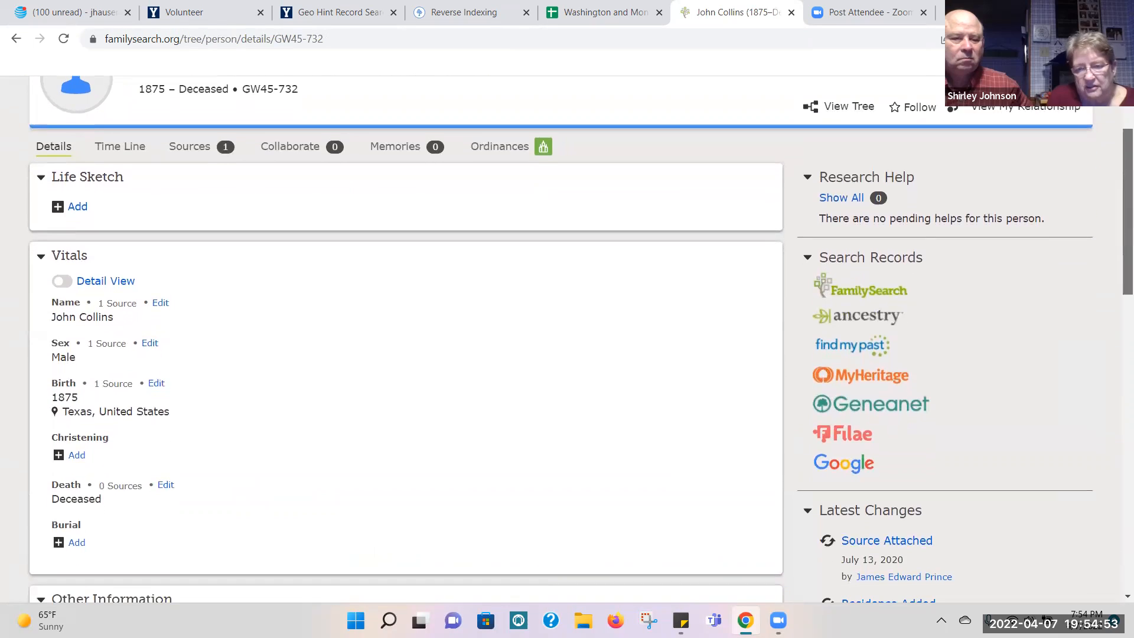
scroll(1125, 178, up, 1)
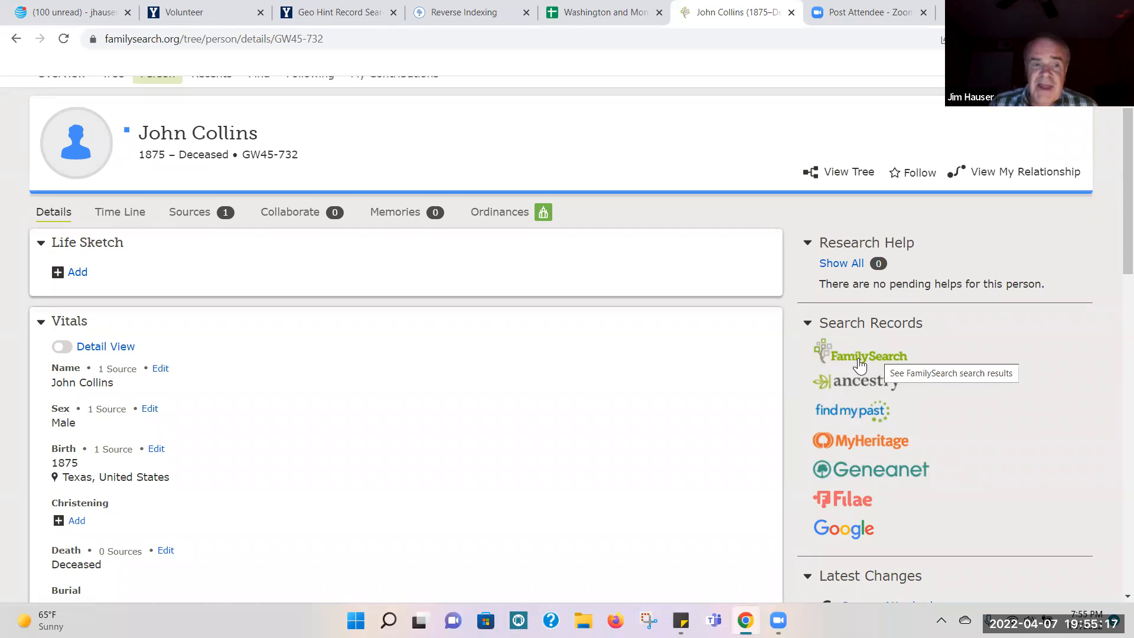
click(859, 365)
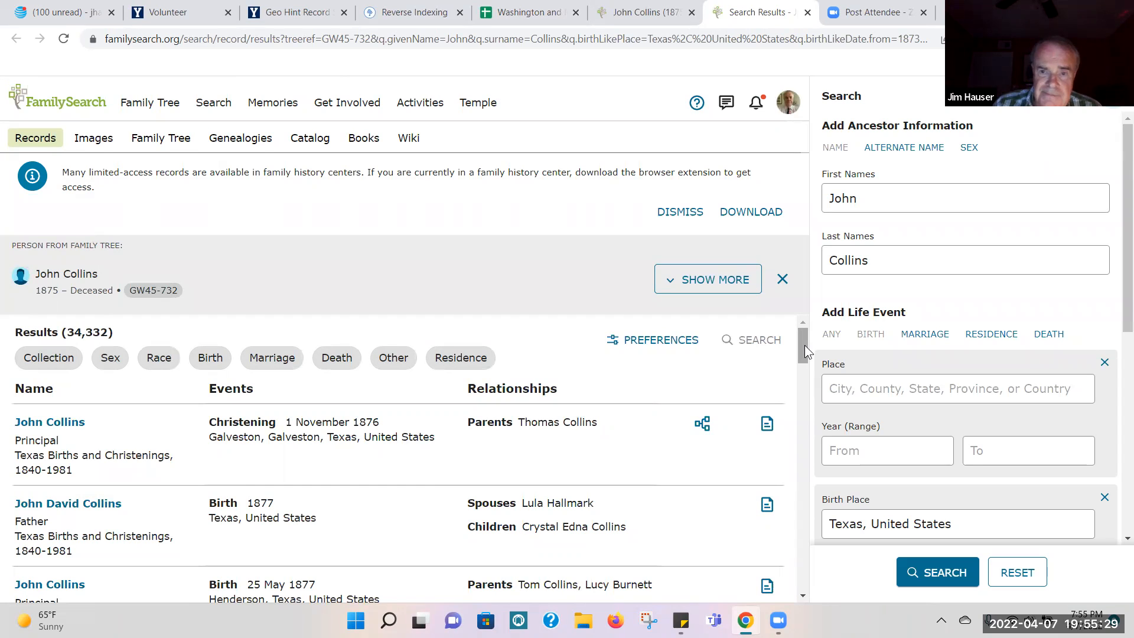
mouse_move(805, 345)
mouse_down()
mouse_move(809, 372)
mouse_move(814, 340)
mouse_up()
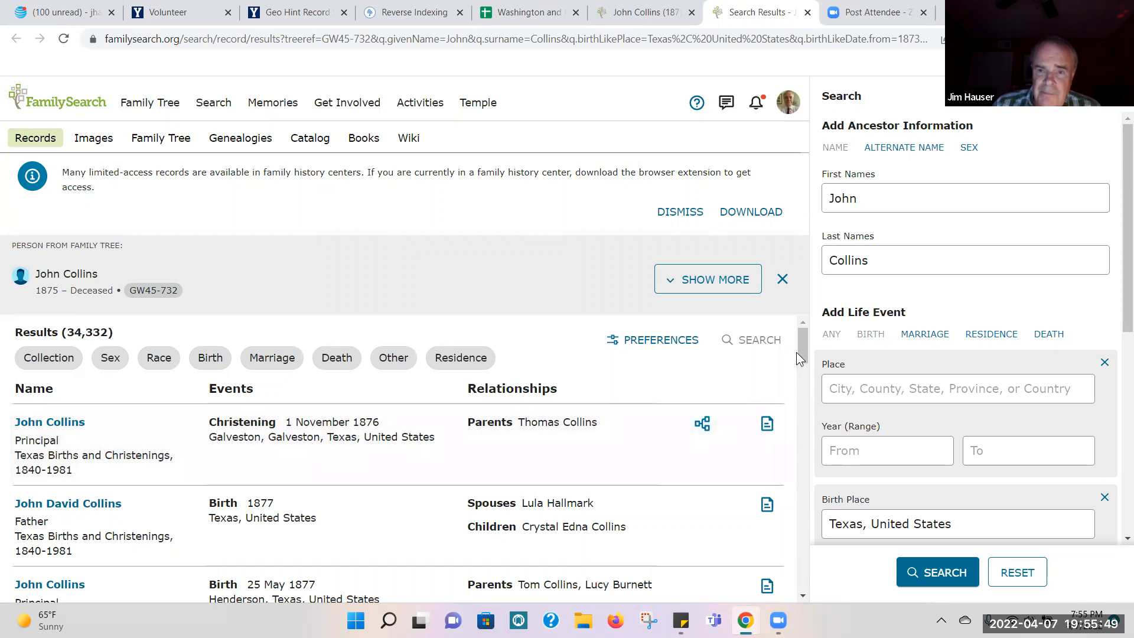
drag(805, 348, 810, 405)
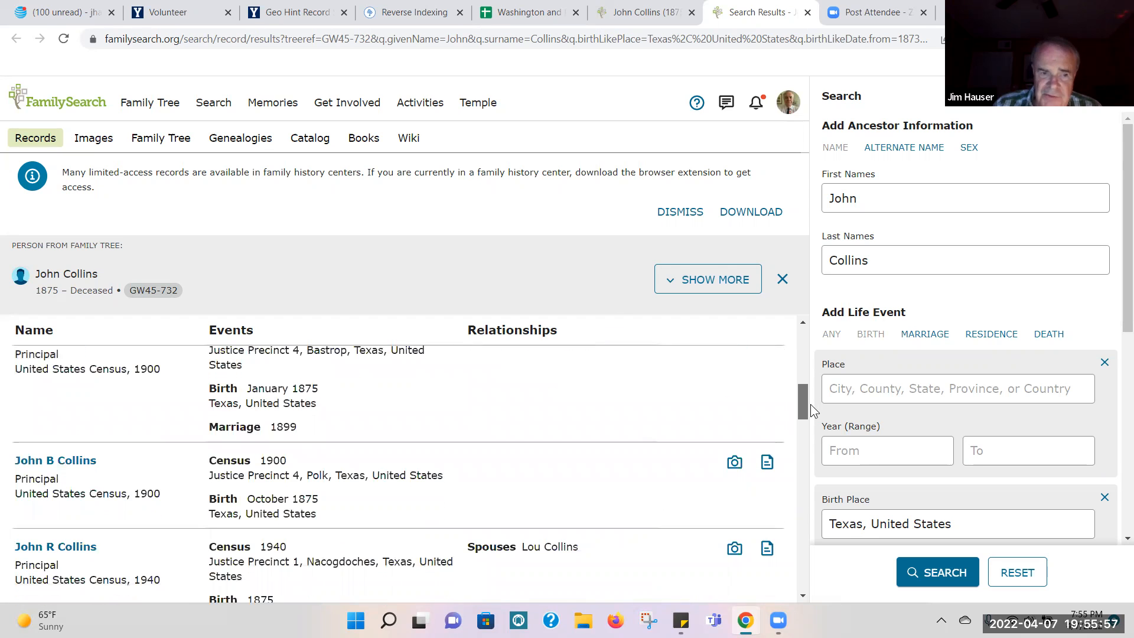
drag(811, 404, 836, 282)
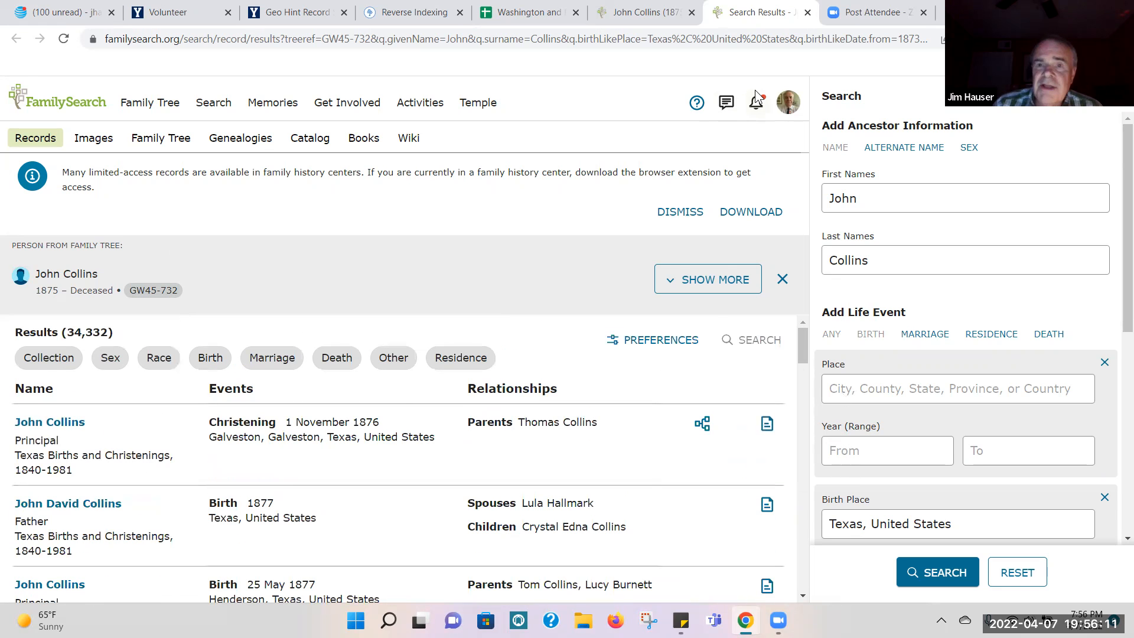
click(807, 12)
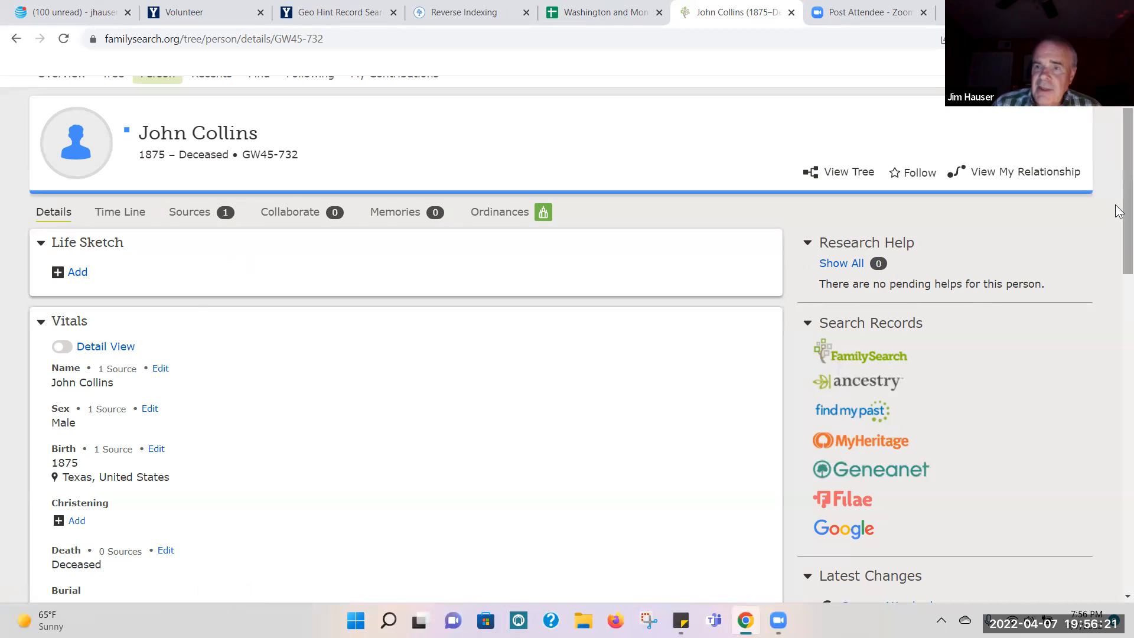
Step: Review the son's details on his person page and return to the 1880 census household in Source Linker
scroll(1118, 200, down, 2)
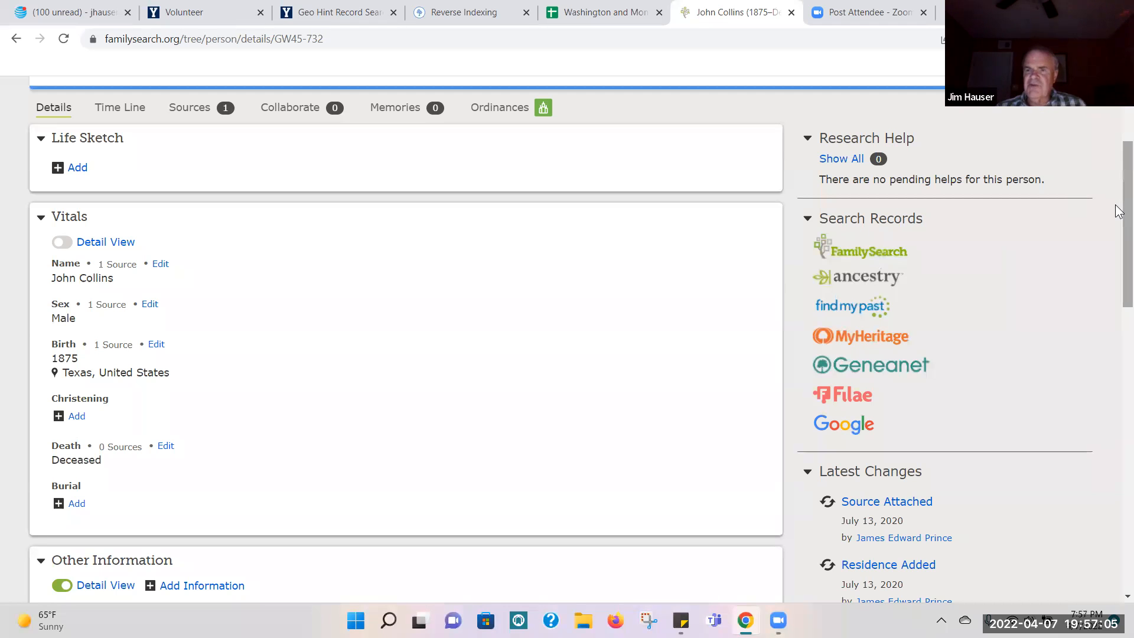
drag(1116, 223, 1118, 139)
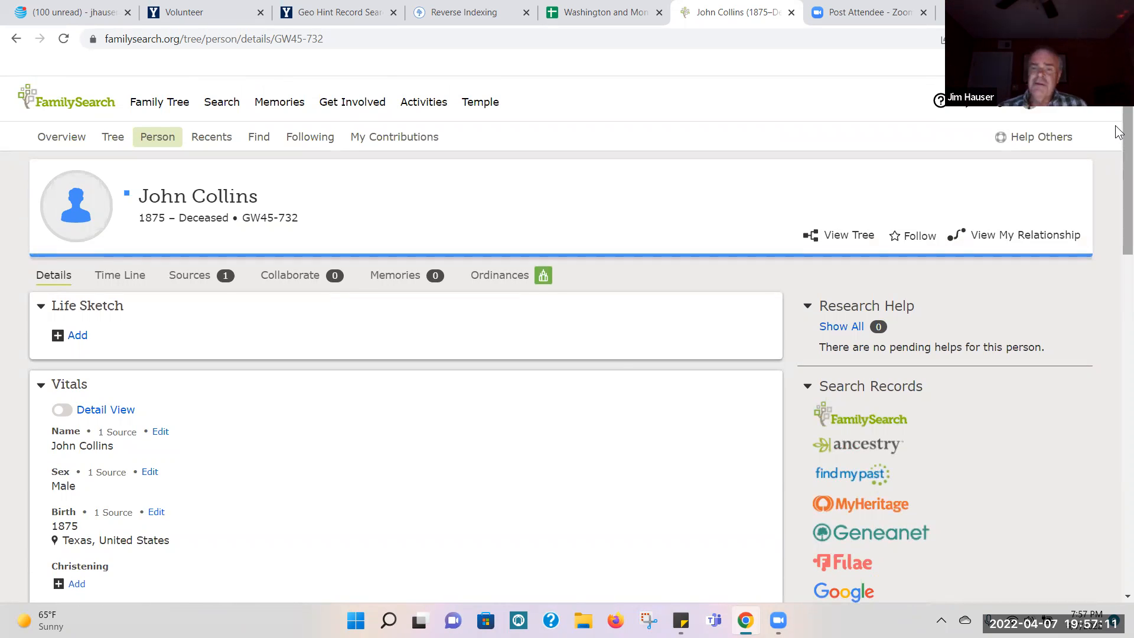
scroll(328, 157, down, 1)
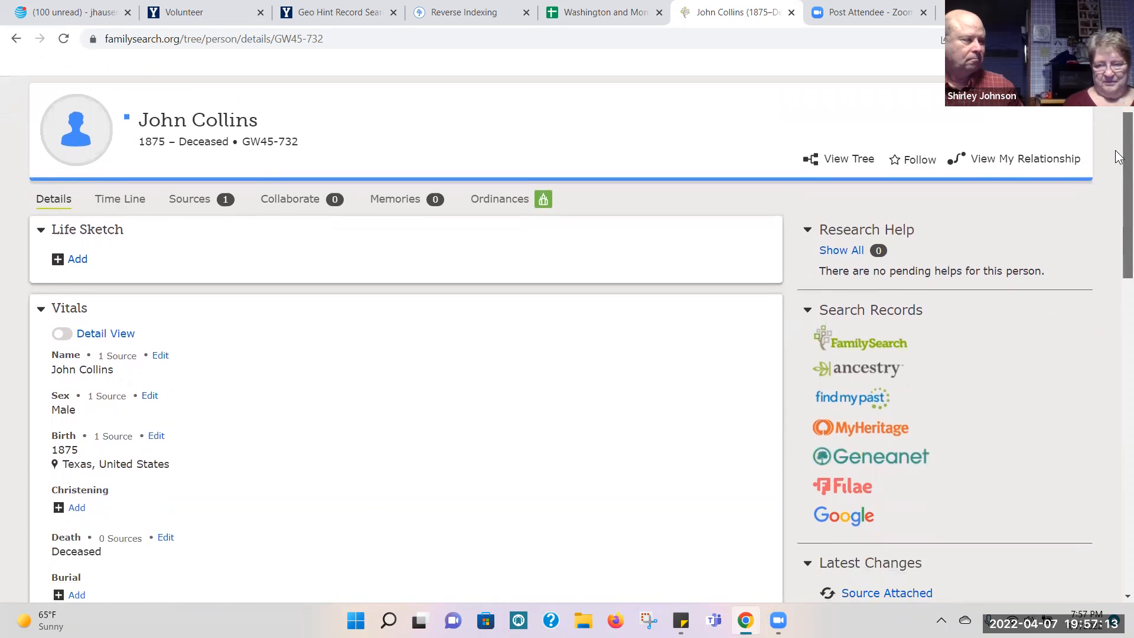
click(16, 39)
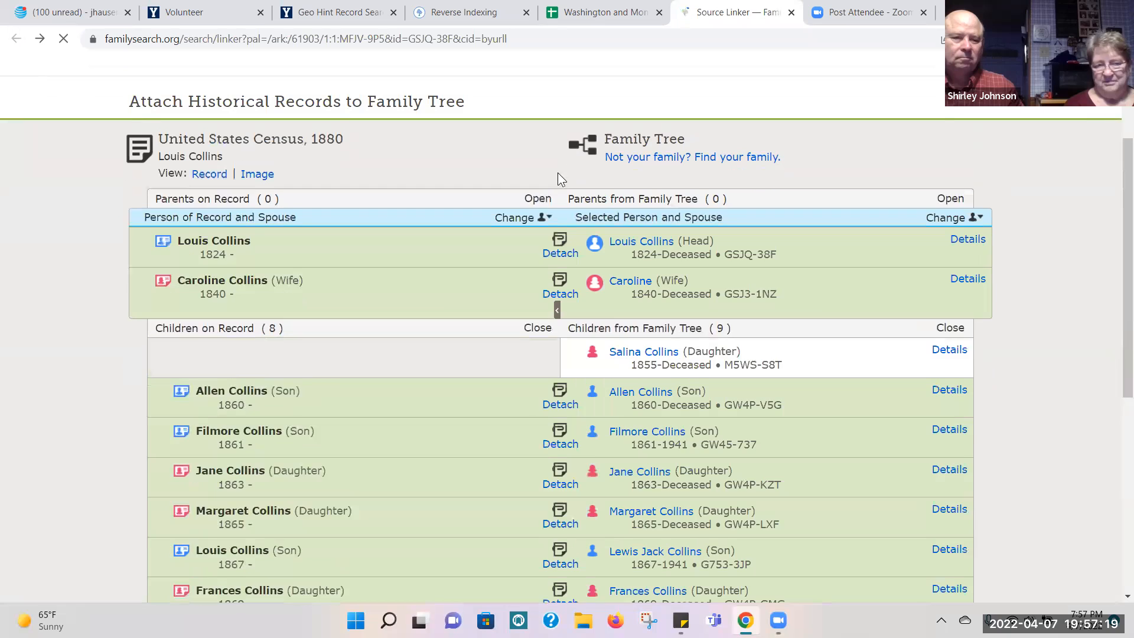
Step: Open the Family Tree person page of the third son in the 1880 census household
scroll(1004, 253, down, 5)
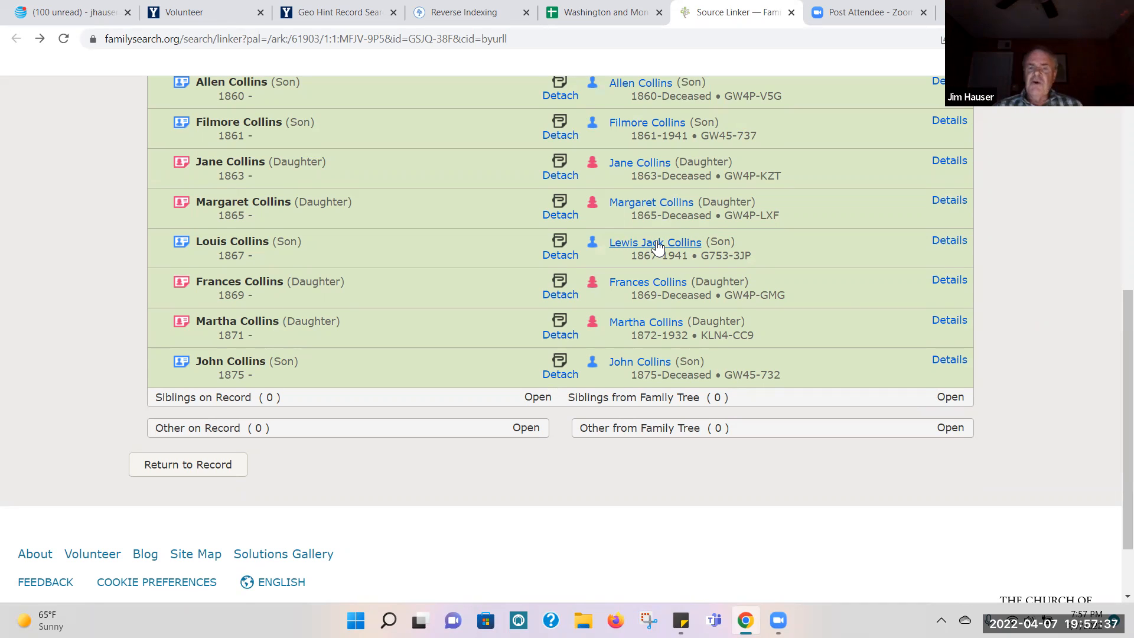
mouse_move(657, 247)
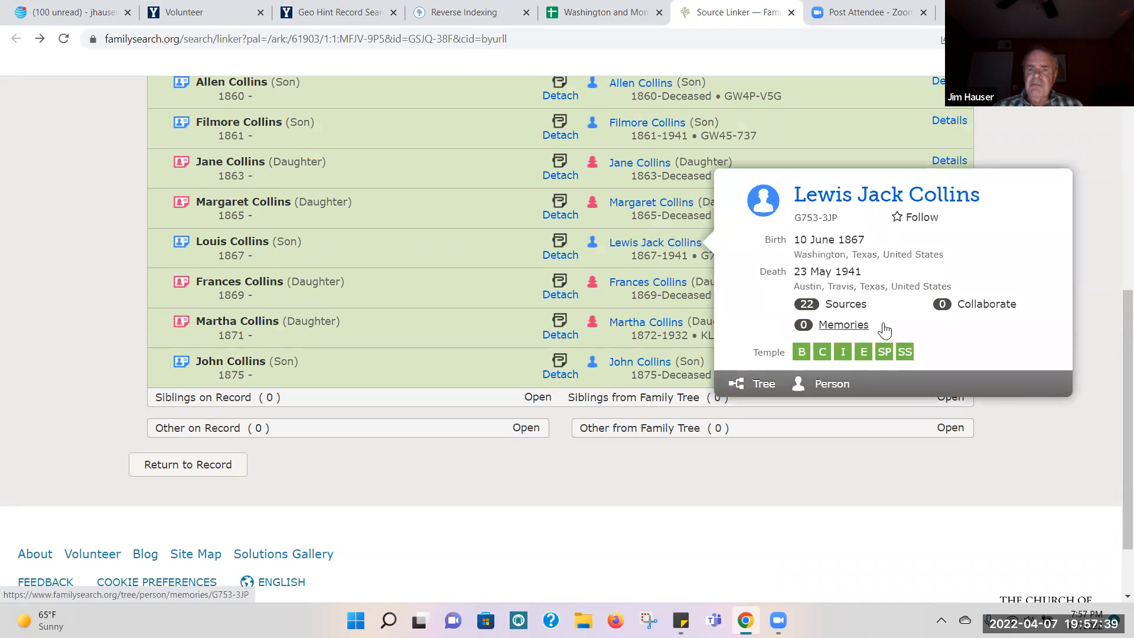
click(830, 389)
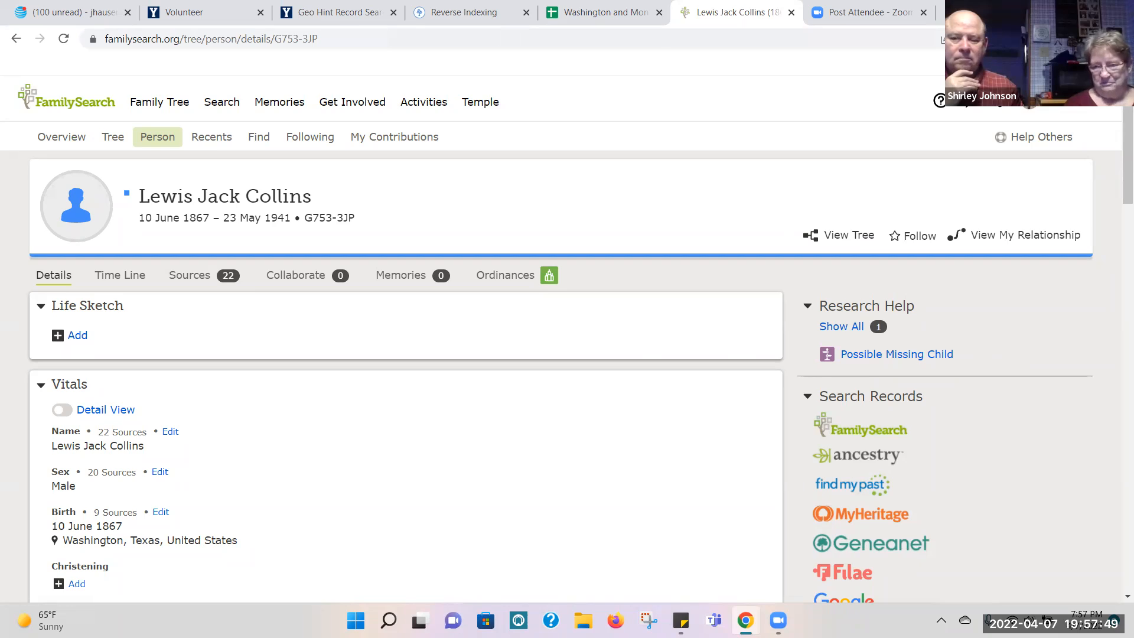
Step: Shrink the browser window from full screen and close the son's person page to return to the Record Linking Lab Volunteer page
click(1083, 9)
click(782, 70)
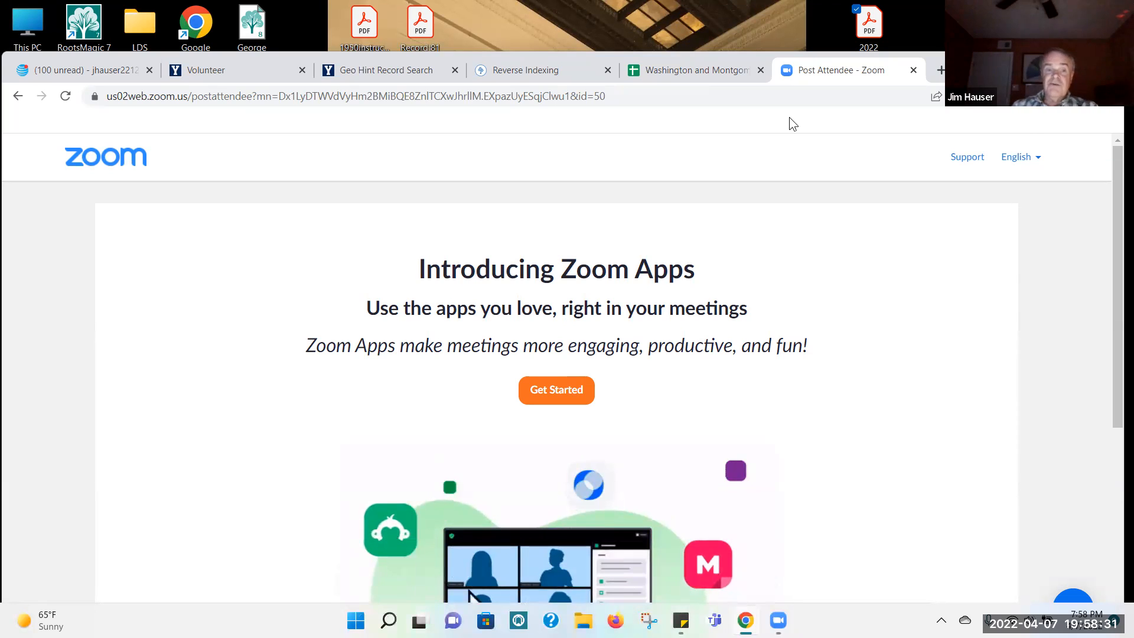
click(231, 69)
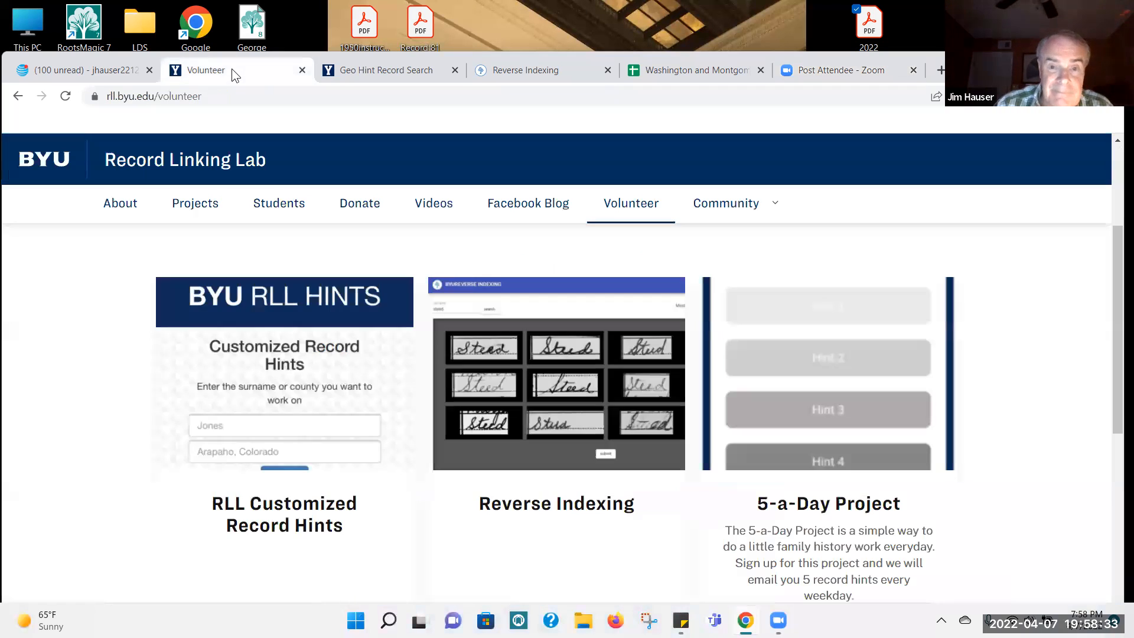
Step: Review the remaining project cards on the Record Linking Lab Volunteer page and move the browser window higher on the desktop
drag(1118, 277, 1118, 436)
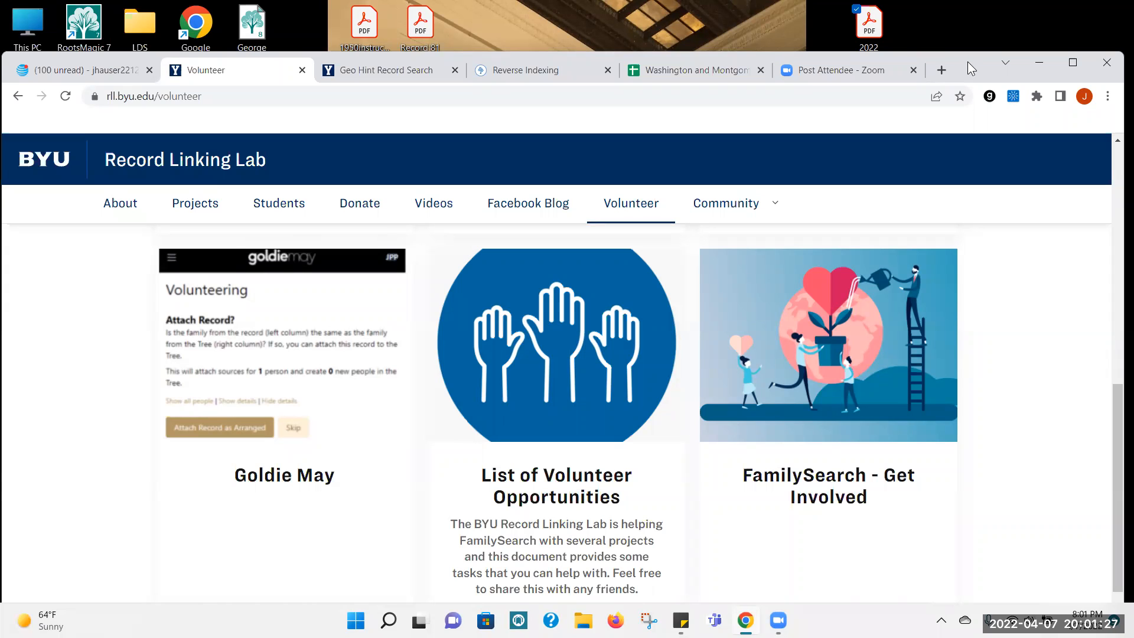
drag(967, 60, 974, 7)
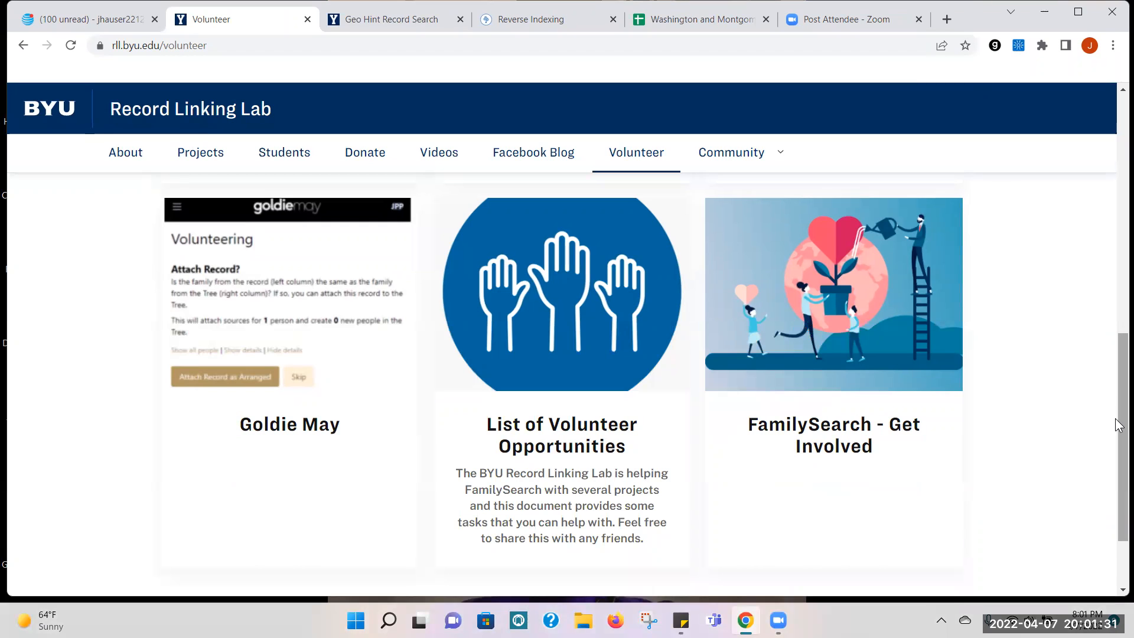
scroll(1110, 381, up, 1)
scroll(1113, 387, up, 1)
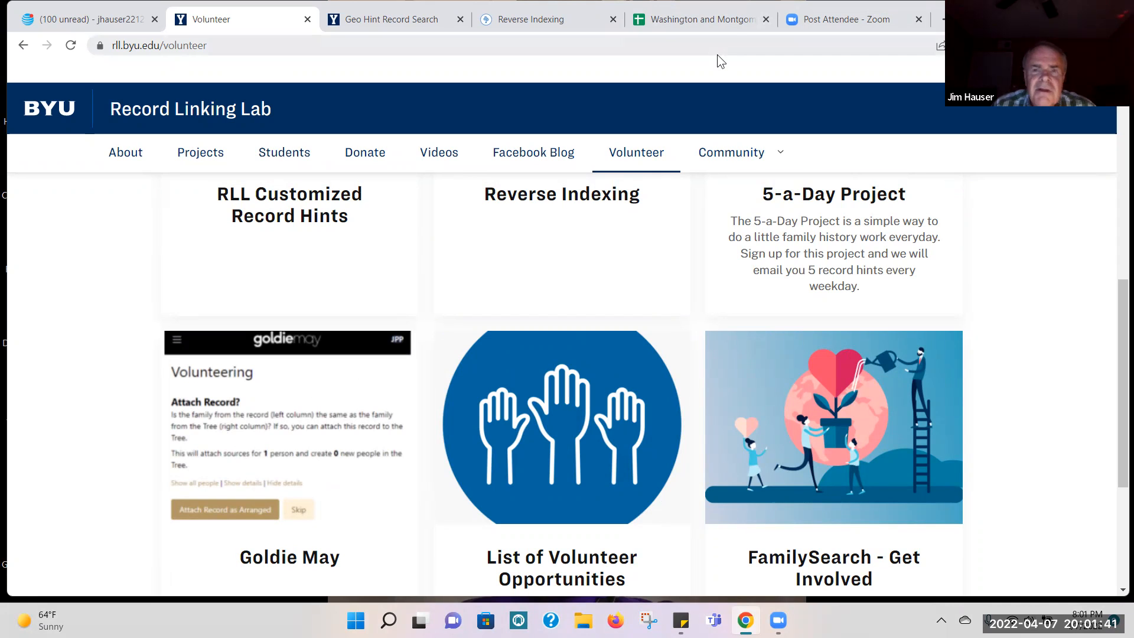
Step: Open the FamilySearch Source Linker hint from row 1133 of the Washington and Montgomery Counties African American hints spreadsheet
click(727, 25)
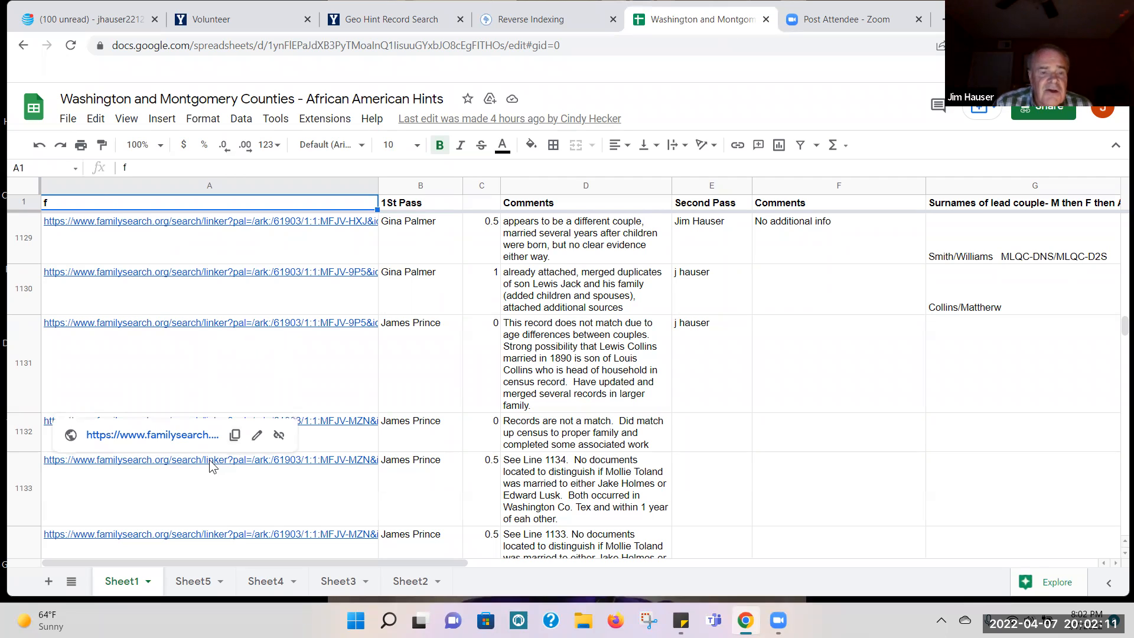
click(164, 436)
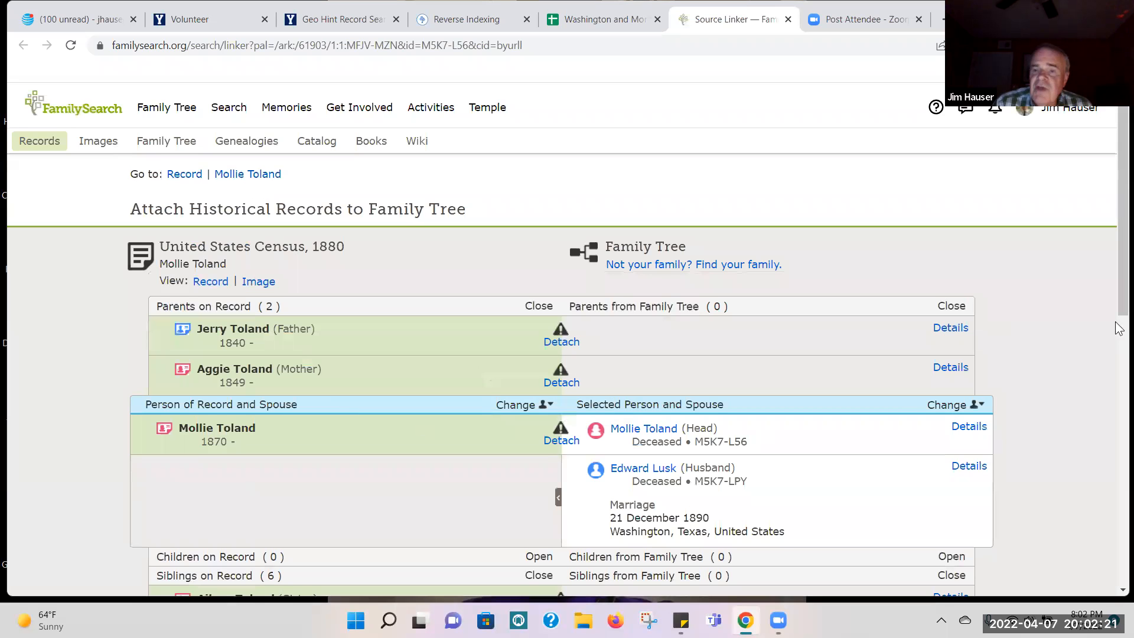
Step: Review the parents, spouse and siblings in the 1880 census hint in Source Linker, and dismiss the IDrive backup notification
drag(1118, 165, 1118, 255)
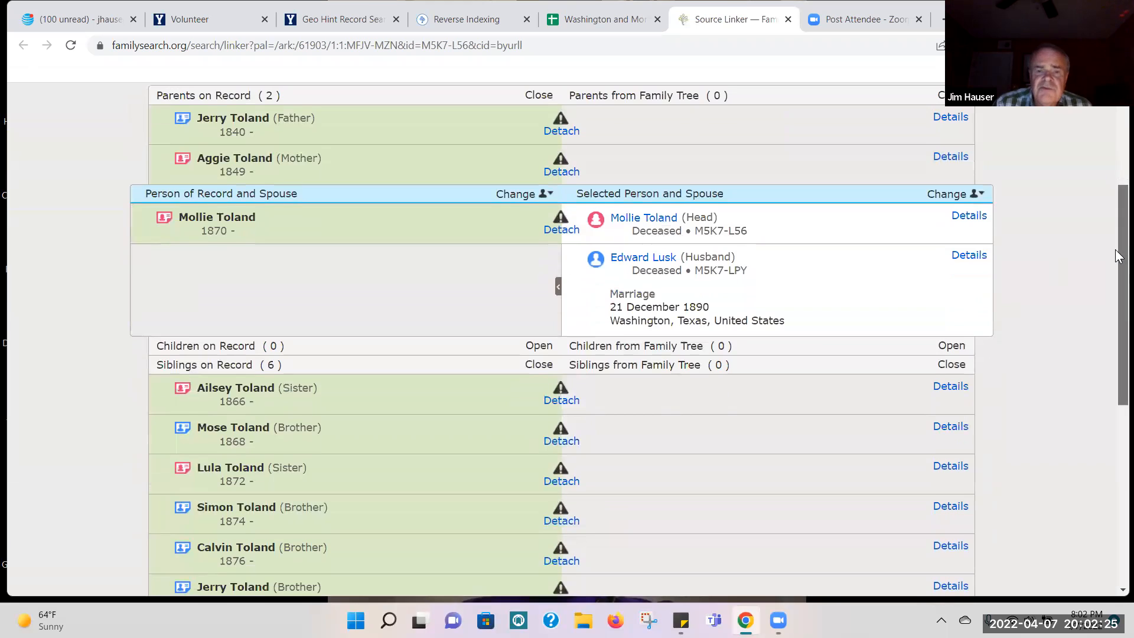
scroll(1118, 255, up, 2)
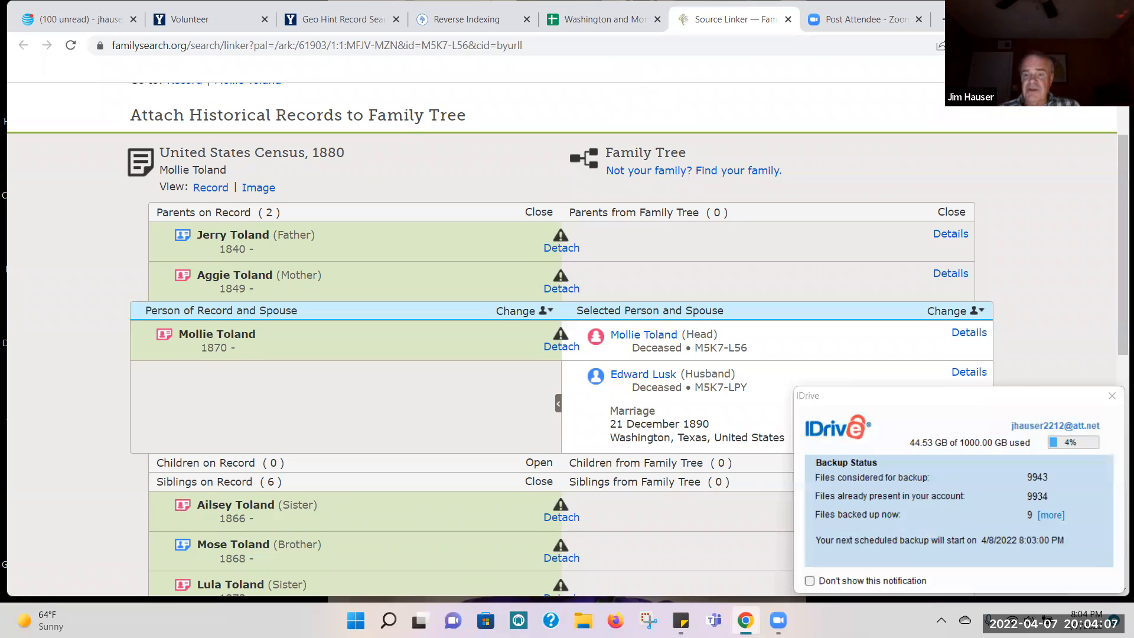
click(1112, 398)
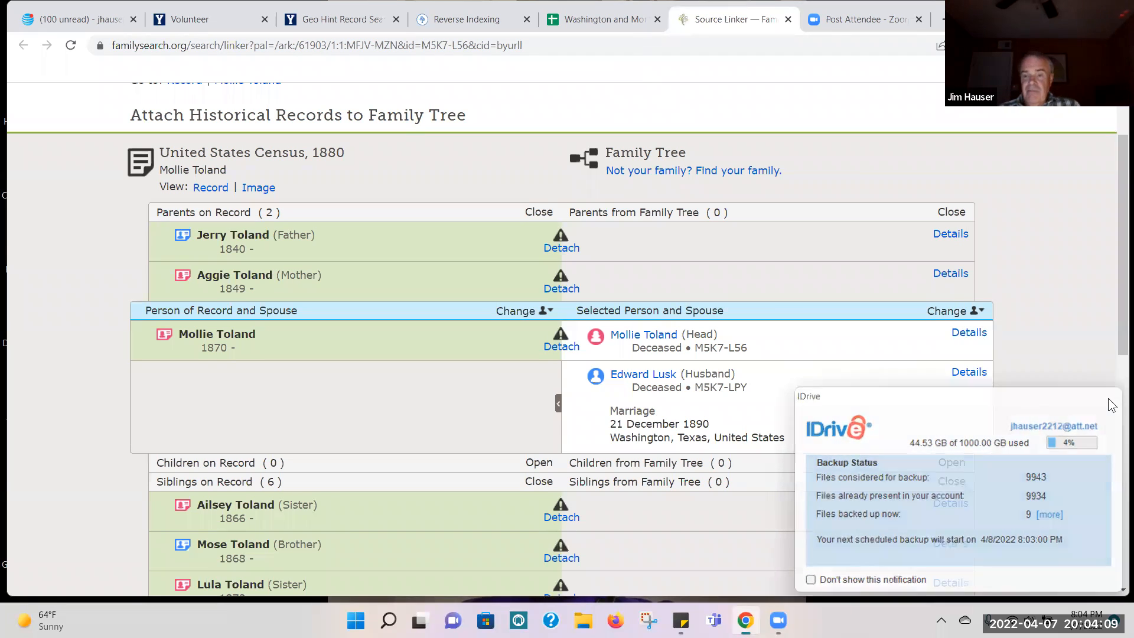